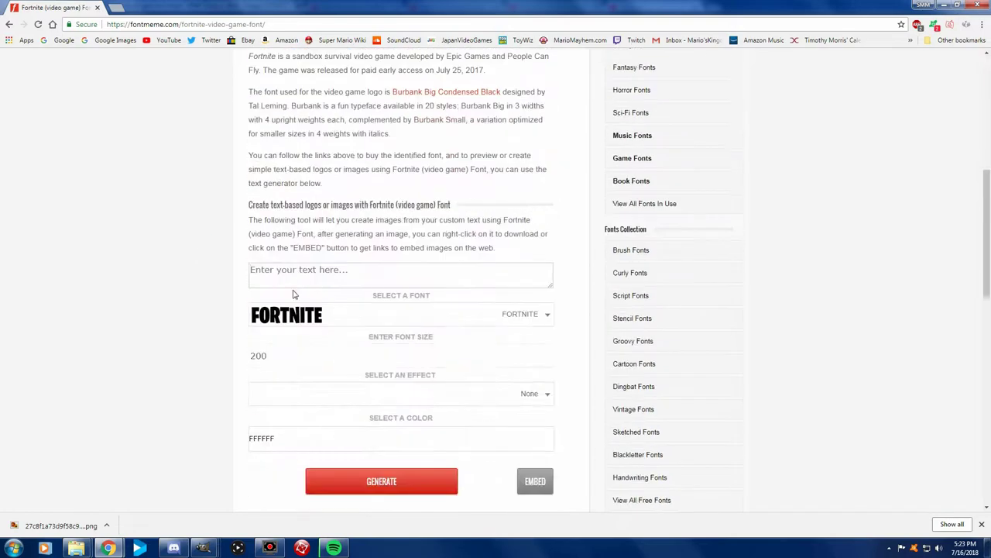
type("OOFNITE")
Generate a white (FFFFFF) OOFNITE logo in FontMeme's Fortnite font and download the image
left_click(349, 438)
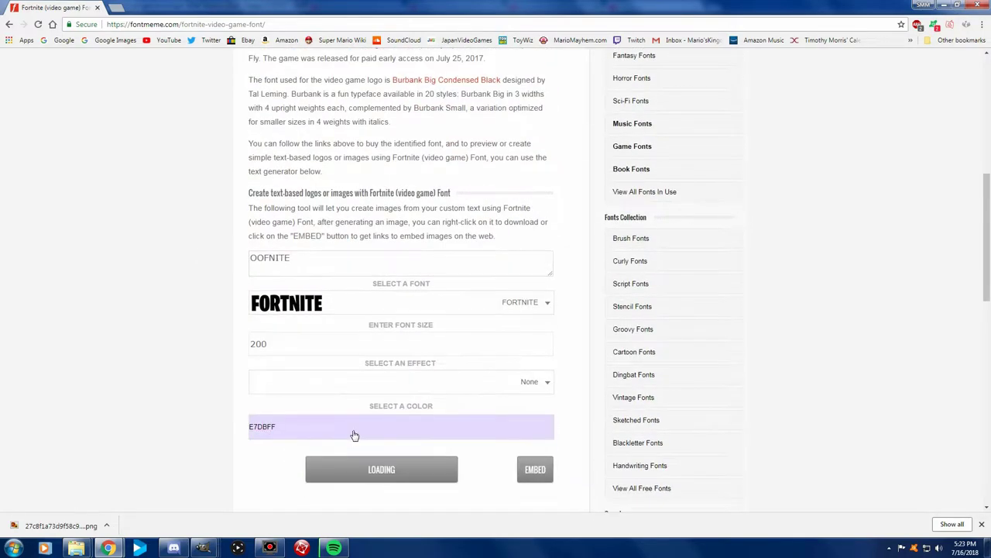
scroll(354, 436, "down", 2)
left_click(372, 388)
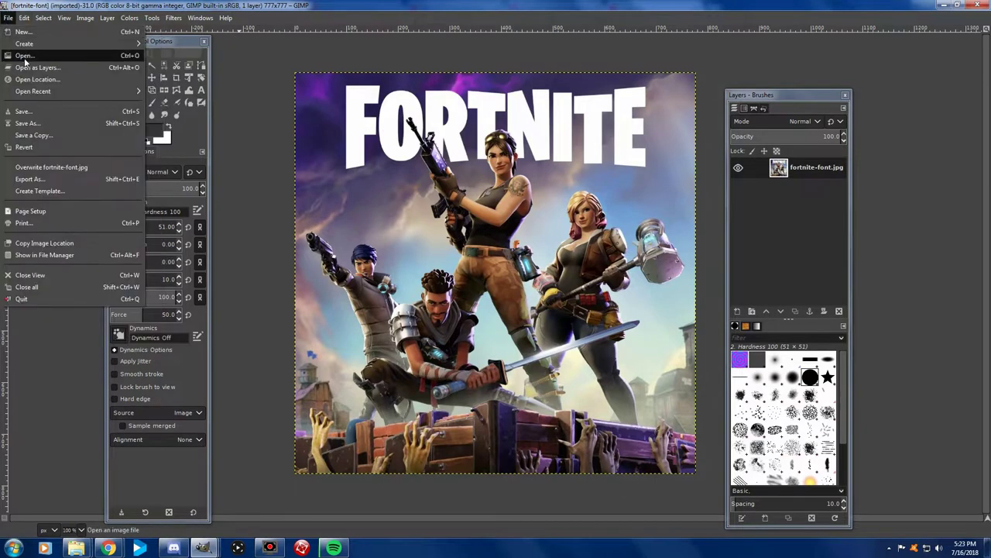
left_click(37, 68)
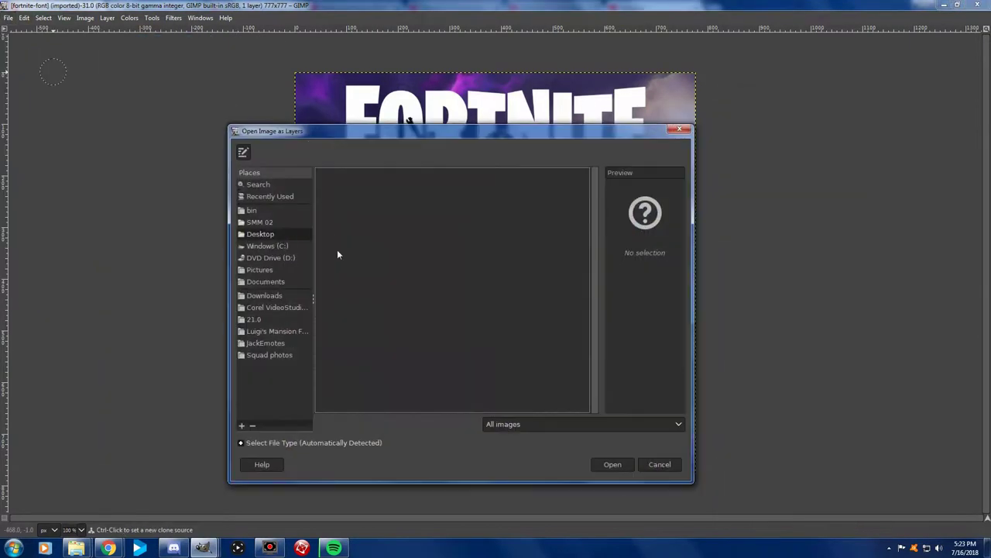
Open the downloaded OOFNITE logo PNG as a new layer over the Fortnite poster
scroll(352, 256, "down", 4)
scroll(361, 310, "down", 1)
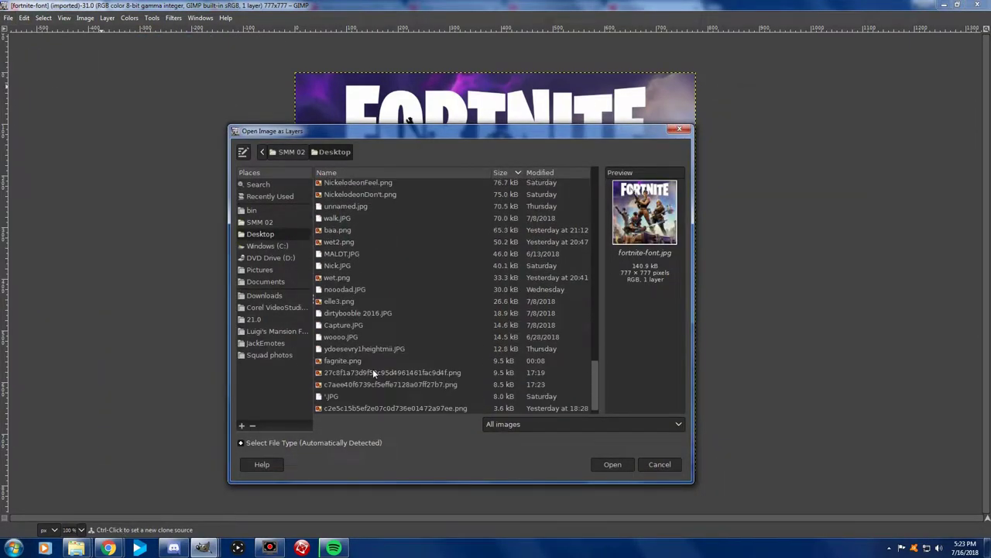
left_click(380, 384)
left_click(611, 464)
left_click(580, 310)
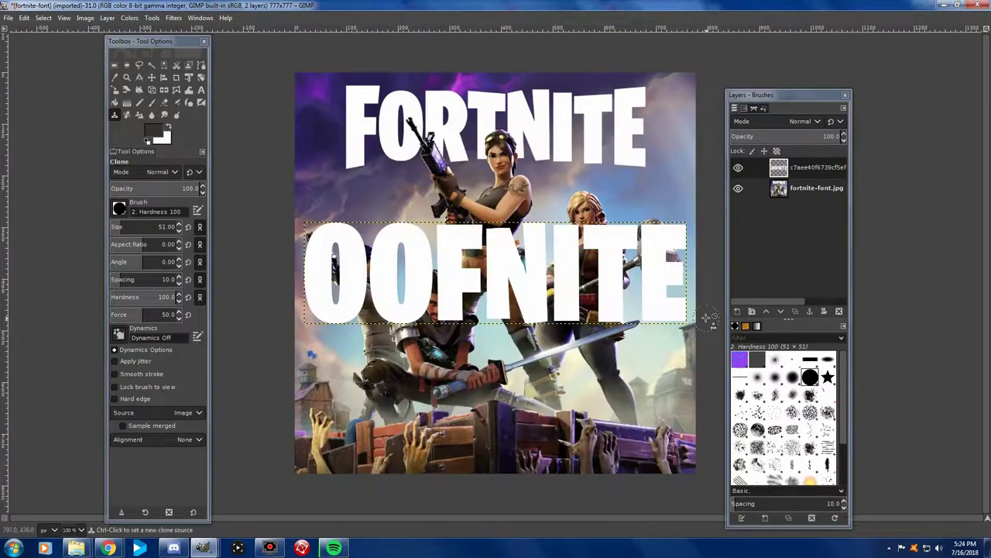
Hide the OOFNITE layer and set a 14.1 clone brush sampling the sky background
left_click(738, 167)
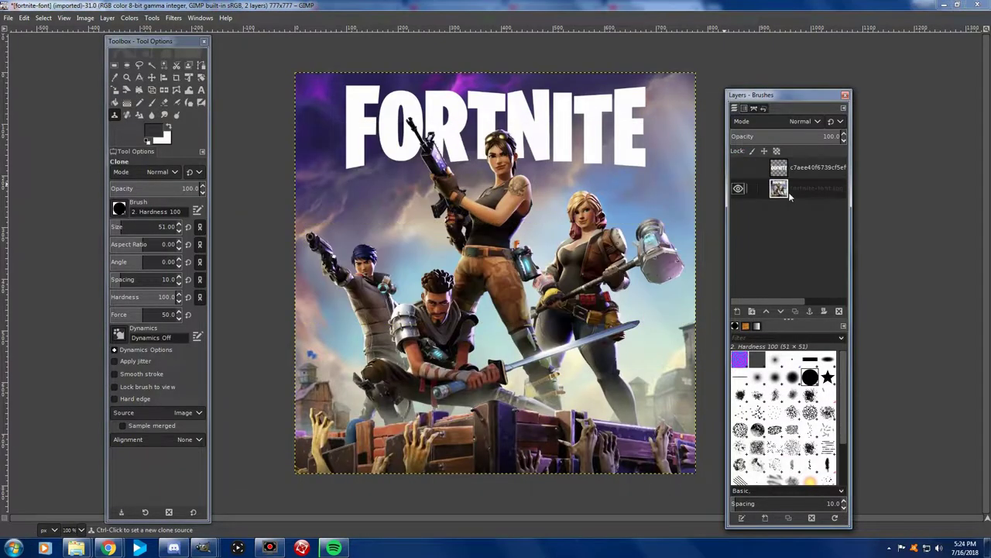
scroll(333, 155, "up", 2, "ctrl")
scroll(333, 155, "up", 2, "ctrl")
left_click(116, 226)
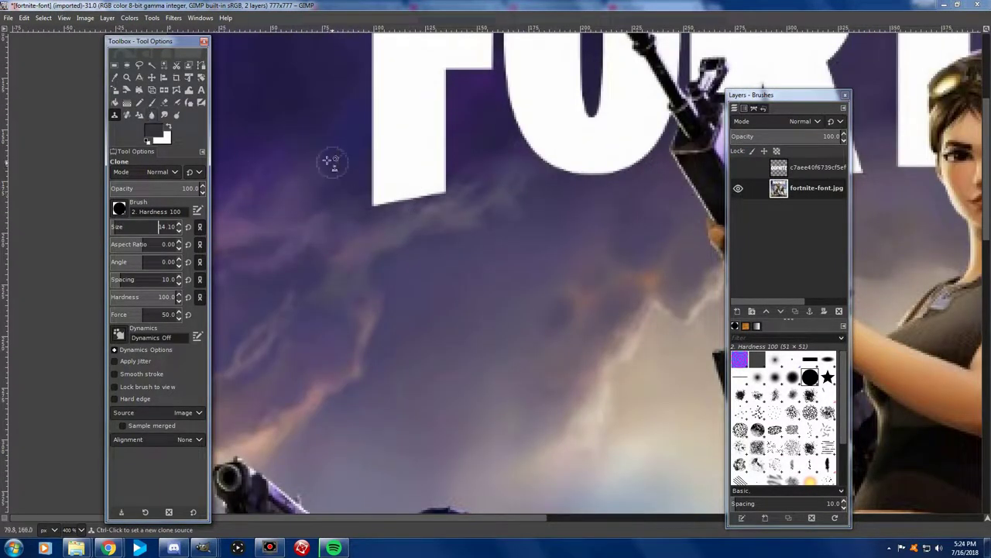
left_click(350, 206, "ctrl")
scroll(365, 203, "up", 5)
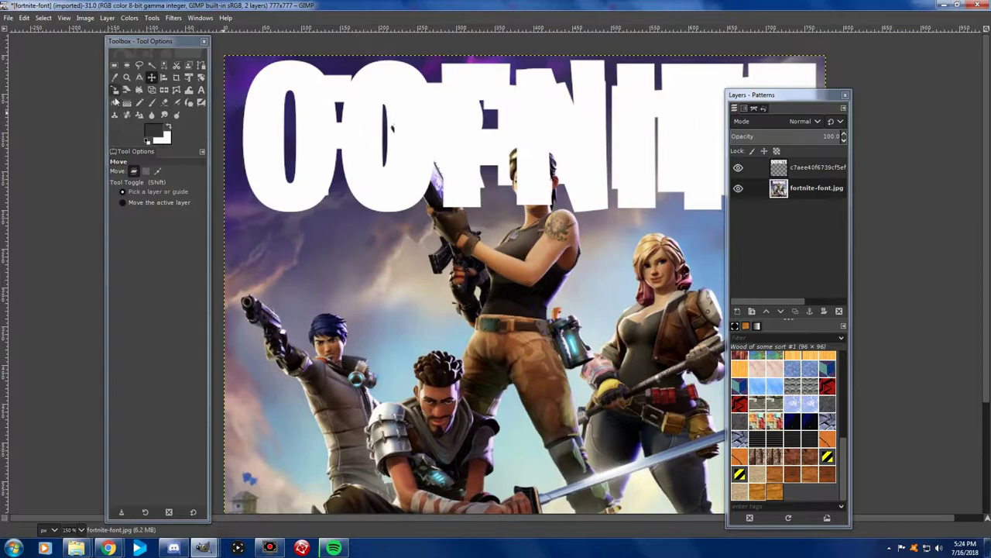
Scale the OOFNITE layer down to about 585×156 to cover the original FORTNITE title
left_click(780, 169)
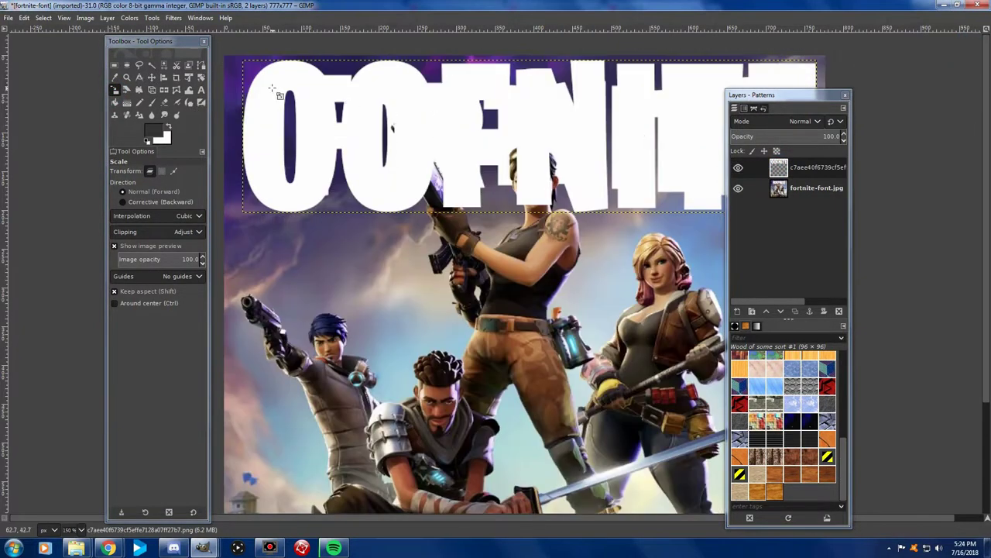
left_click_drag(537, 126, 524, 138)
left_click(952, 108)
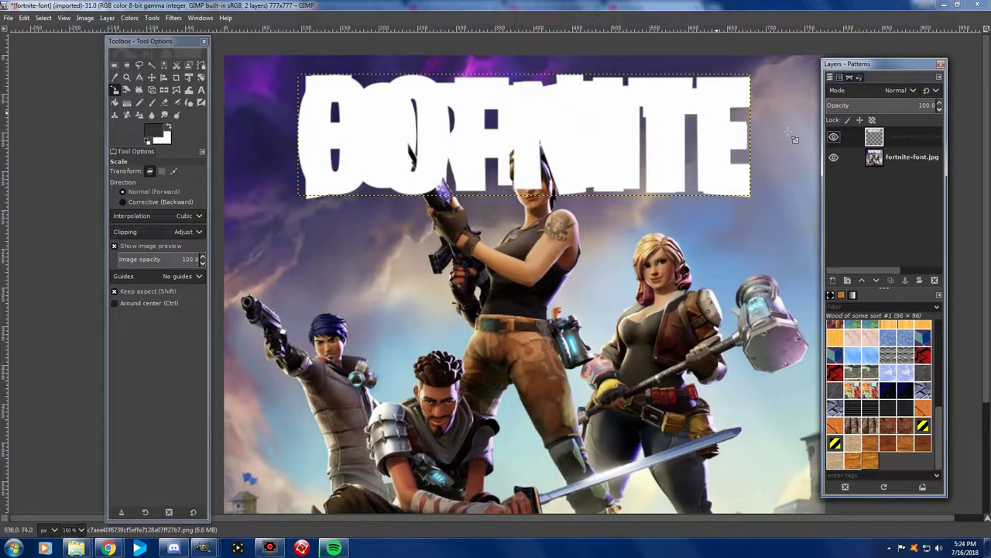
scroll(344, 78, "up", 4, "ctrl")
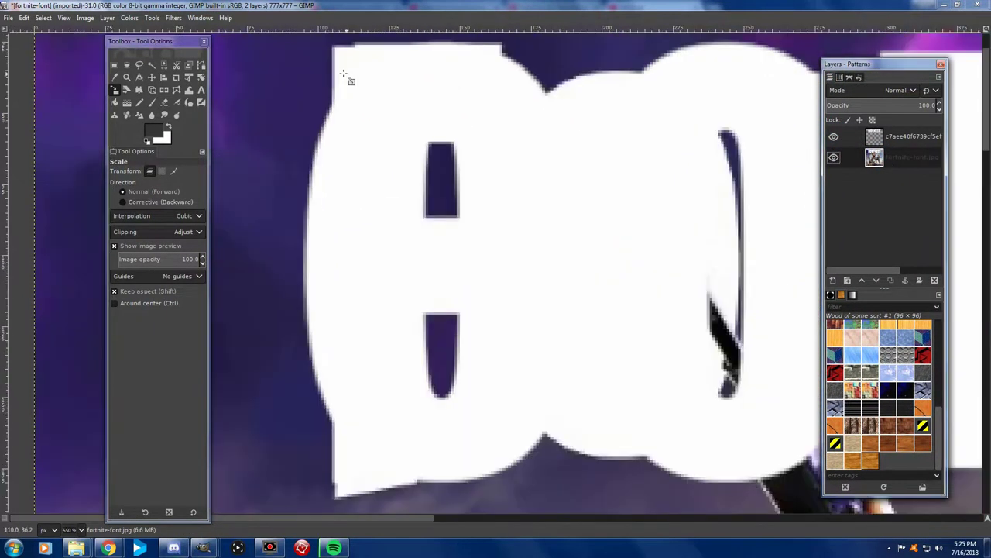
left_click(115, 115)
Clone sky over the first O's top corners and reshape the top of its inner slot
left_click_drag(321, 116, 328, 114)
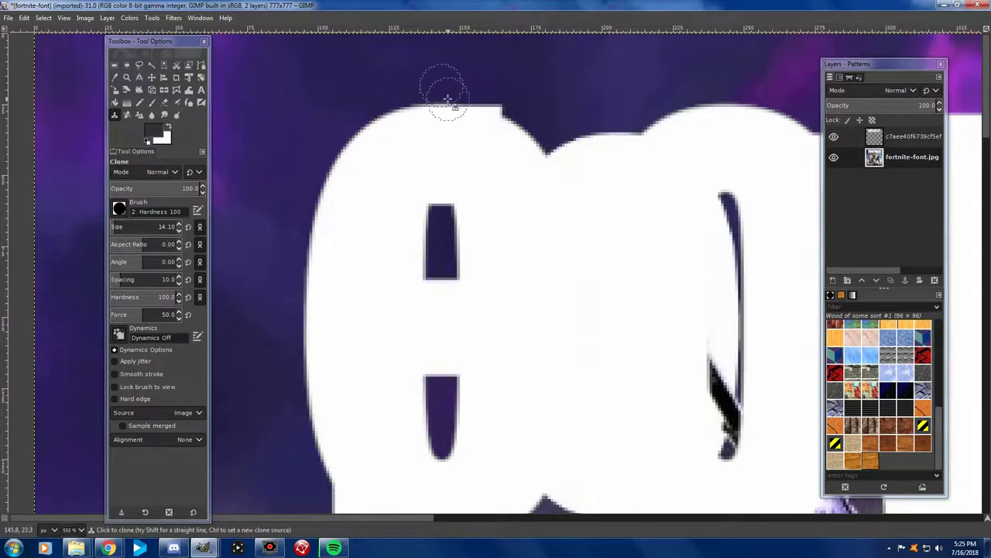
left_click(508, 104)
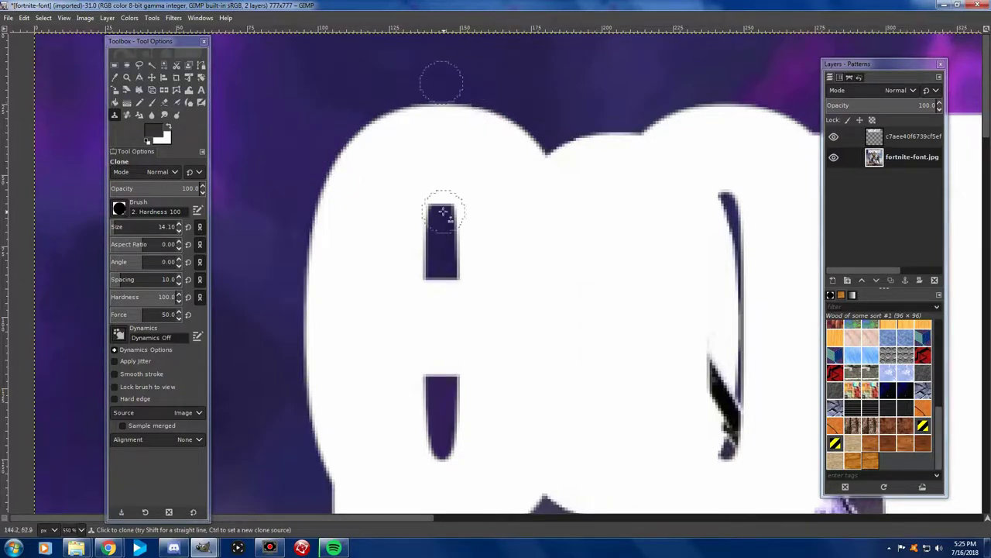
left_click_drag(399, 229, 449, 242)
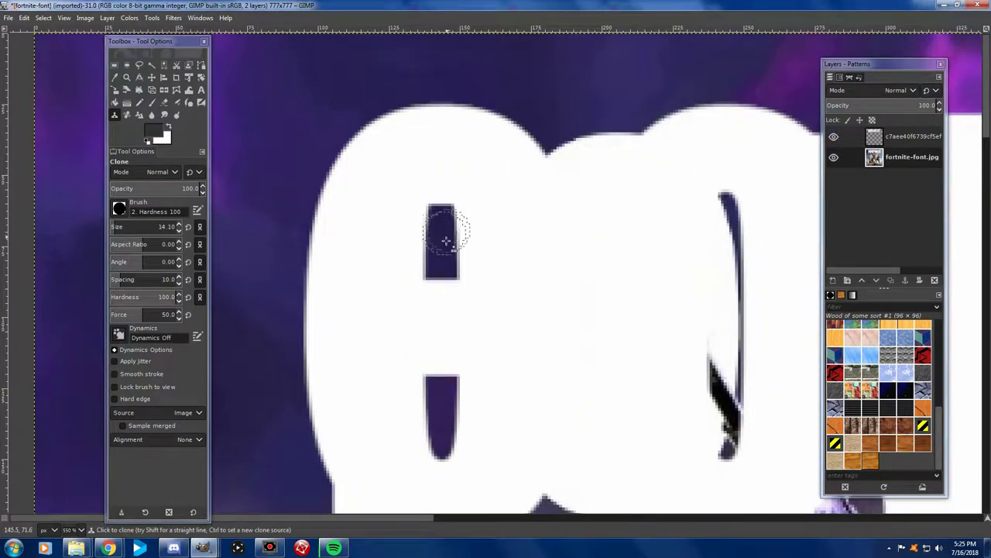
left_click_drag(443, 255, 439, 204)
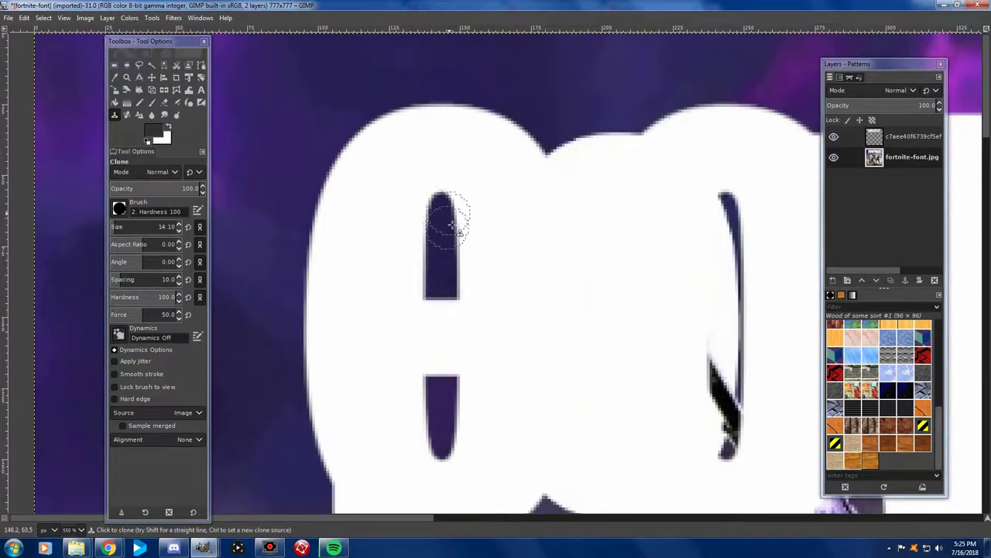
left_click_drag(438, 247, 443, 353)
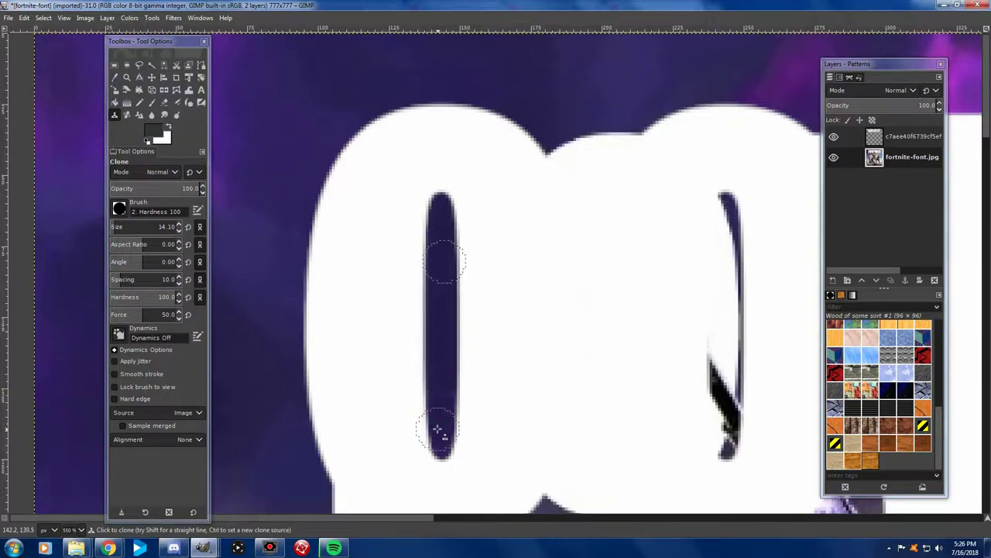
Resample sky to reshape the slot's lower end and cover the letter's lower-left corner
left_click(442, 415, "ctrl")
left_click(471, 409, "ctrl")
left_click_drag(444, 424, 444, 438)
scroll(319, 345, "down", 5)
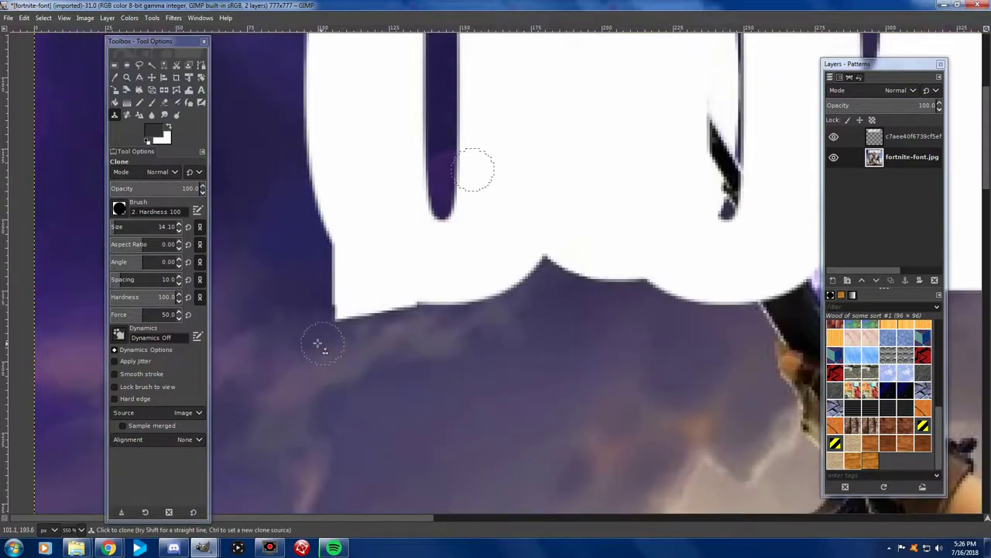
left_click_drag(354, 284, 375, 303)
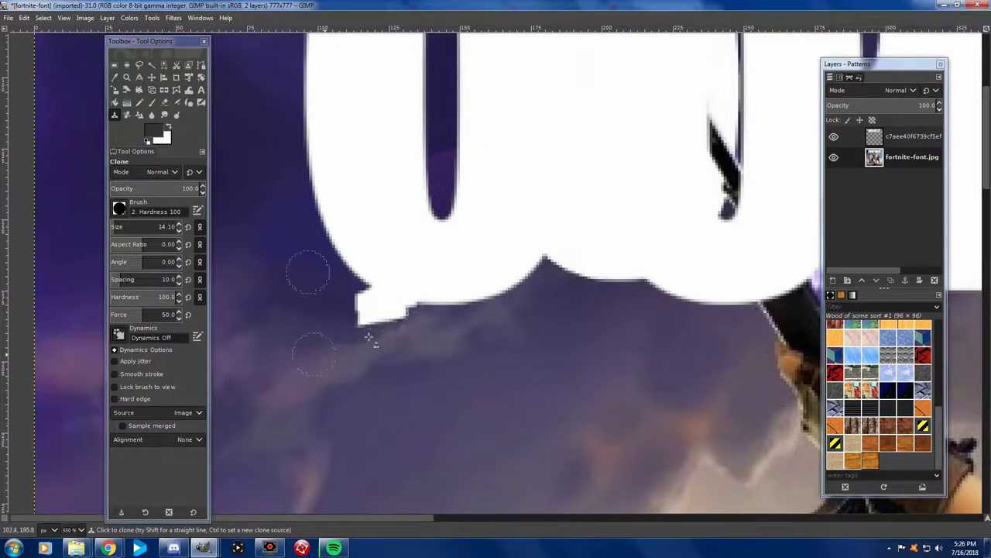
left_click(365, 316)
left_click(369, 313)
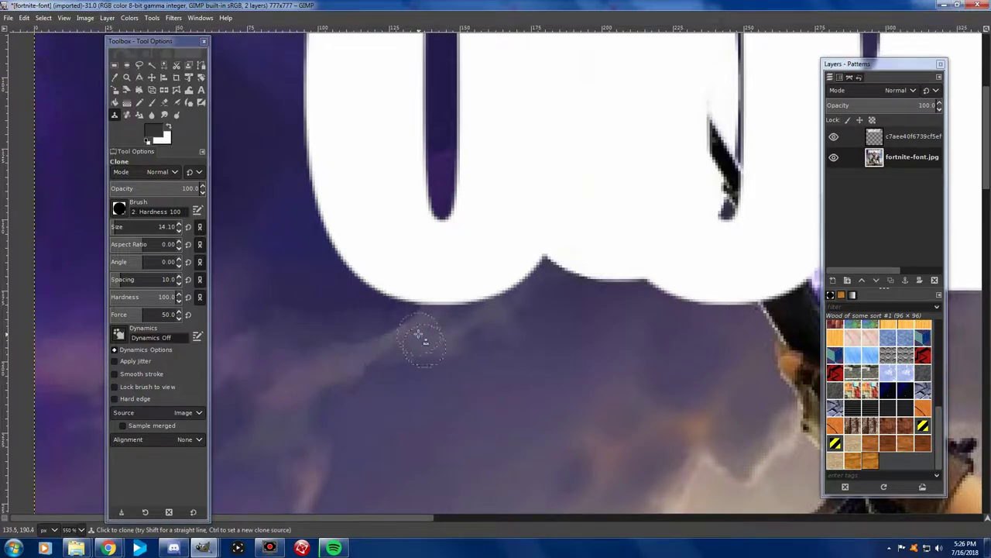
scroll(364, 364, "up", 3, "ctrl")
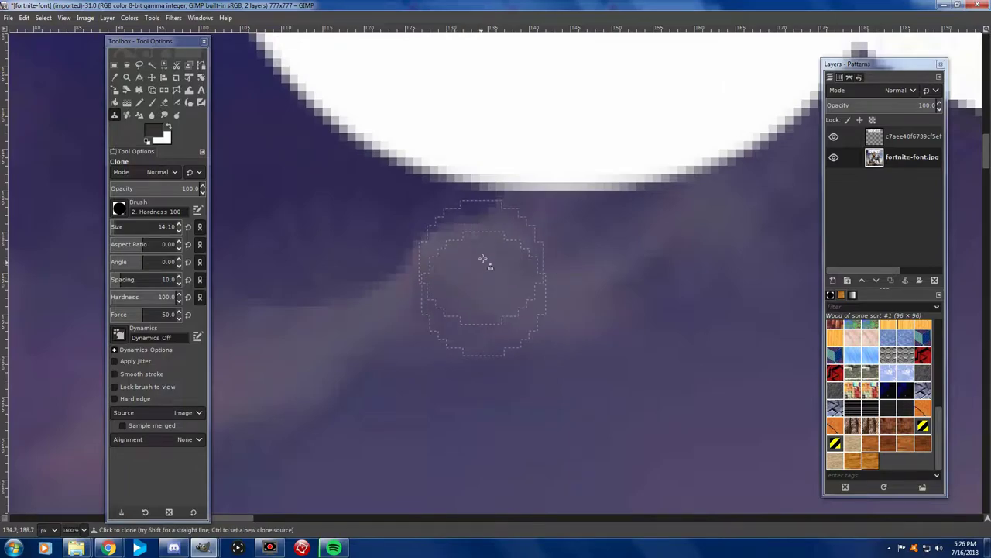
scroll(575, 358, "down", 10, "ctrl")
scroll(575, 359, "up", 7, "ctrl")
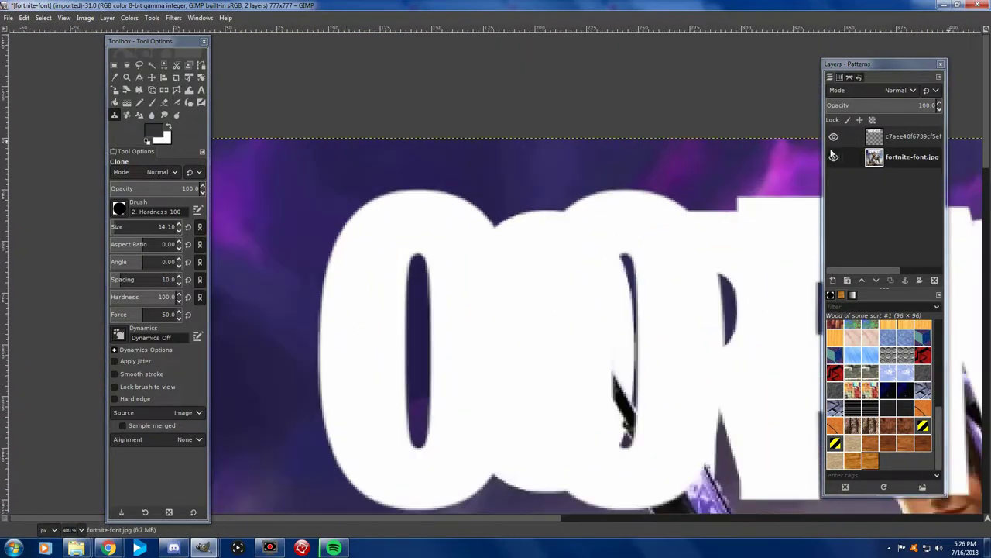
Clone sky to extend the dark dip between the two O's down to the letters' bottom
scroll(513, 190, "up", 2, "ctrl")
scroll(498, 277, "up", 1, "ctrl")
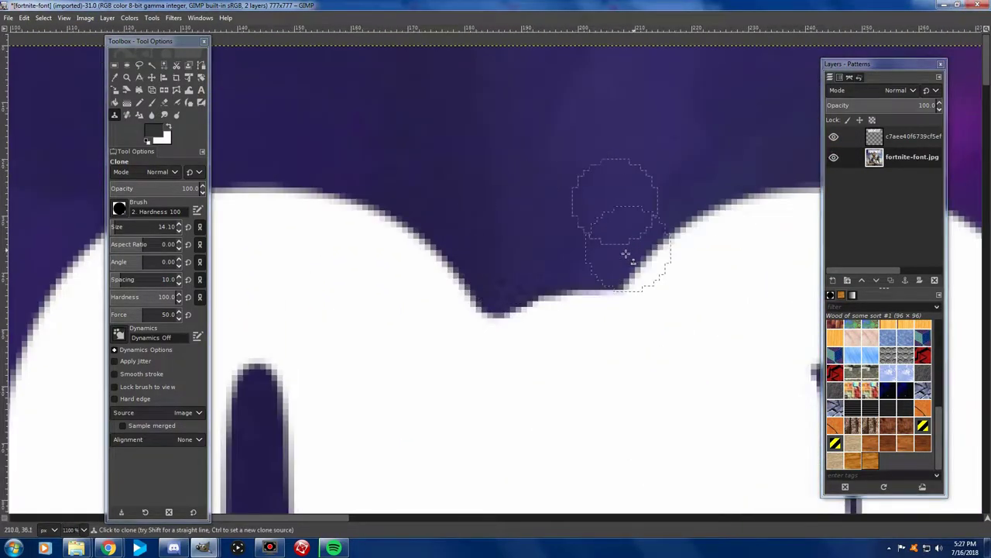
mouse_move(540, 265)
left_mouse_down()
mouse_move(576, 284)
mouse_move(538, 328)
mouse_move(483, 302)
left_mouse_up()
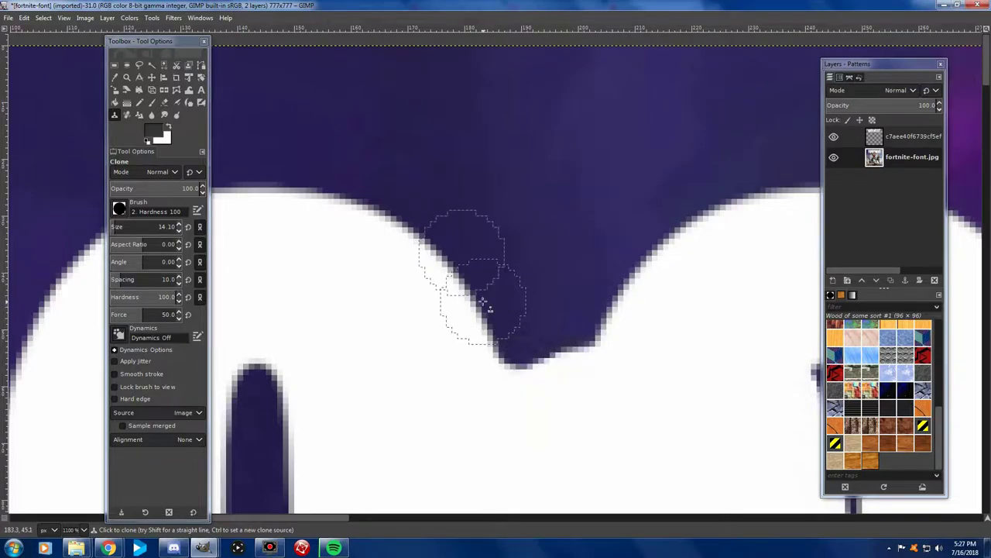
left_click_drag(536, 335, 563, 326)
left_click_drag(535, 284, 532, 434)
scroll(527, 317, "down", 3)
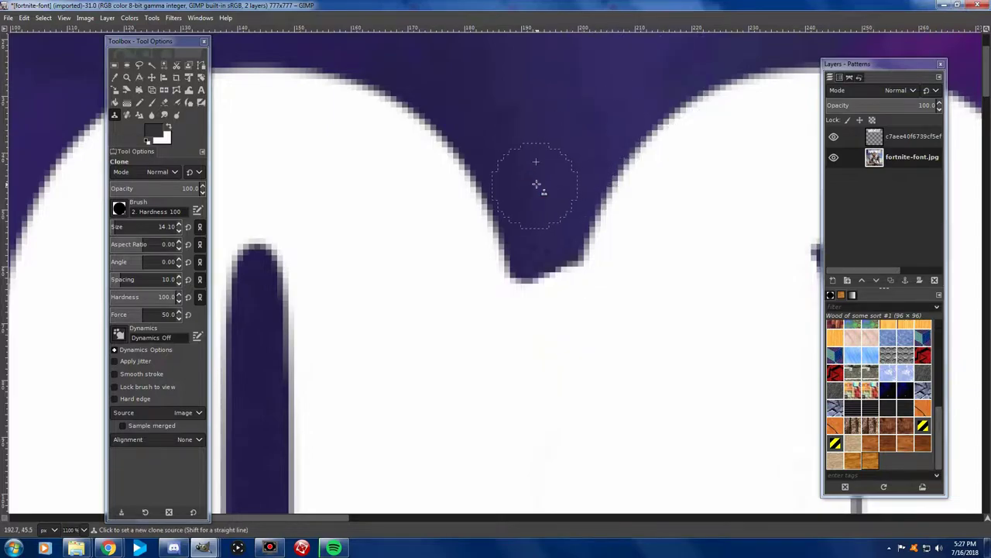
left_click_drag(536, 184, 542, 326)
scroll(542, 341, "down", 2, "ctrl")
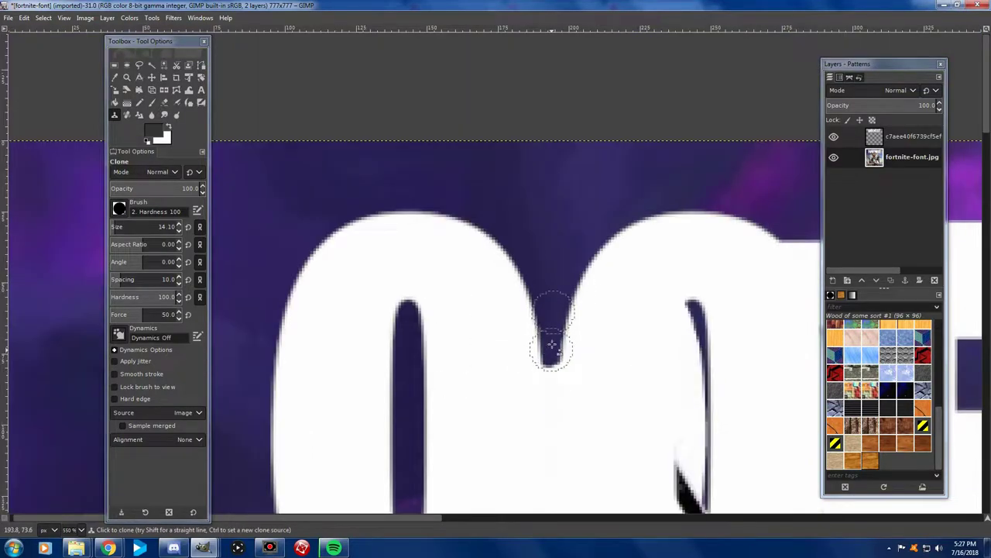
left_click_drag(549, 428, 551, 449)
scroll(553, 358, "down", 3)
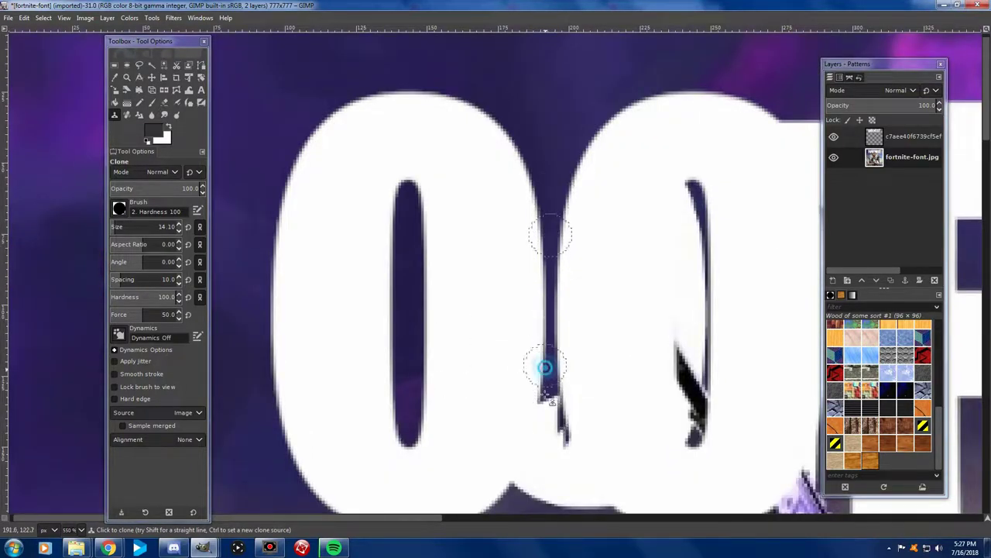
left_click_drag(552, 352, 531, 468)
scroll(531, 465, "up", 3)
scroll(520, 433, "up", 3, "ctrl")
scroll(496, 348, "down", 3)
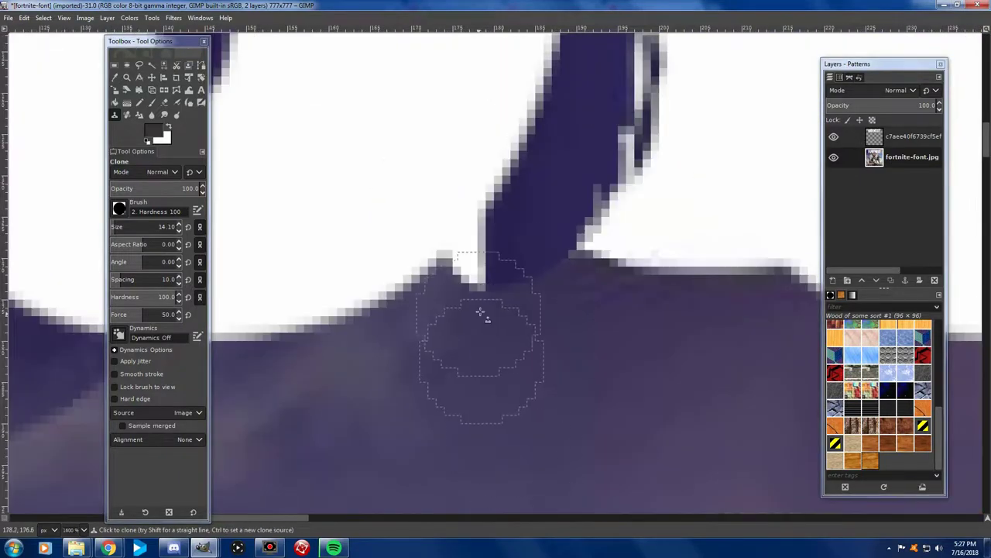
Smooth the letter's right edge and cover white corner notches and leftover edges with sky
mouse_move(597, 298)
left_mouse_down()
mouse_move(619, 263)
mouse_move(586, 299)
left_mouse_up()
left_click_drag(475, 343, 476, 310)
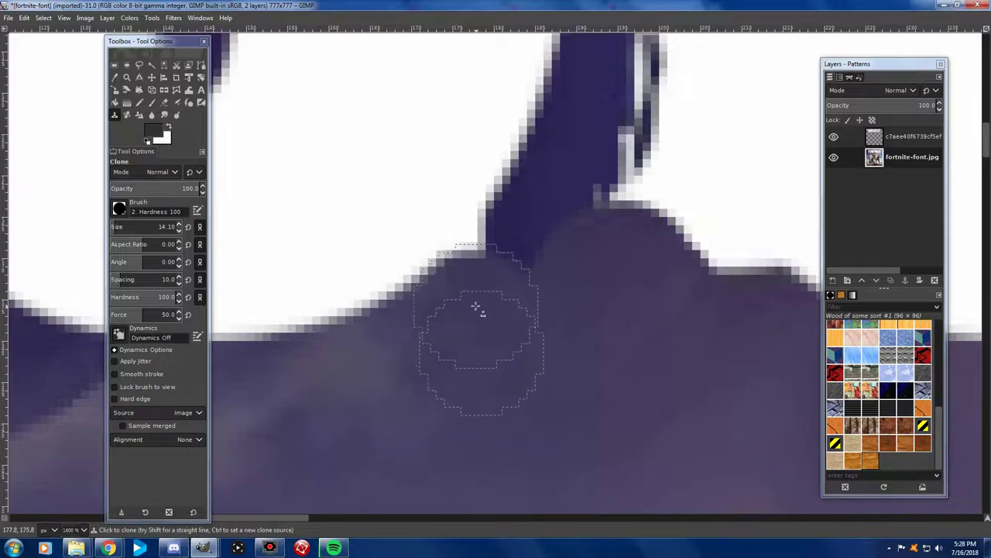
left_click_drag(531, 292, 522, 276)
scroll(522, 276, "down", 5, "ctrl")
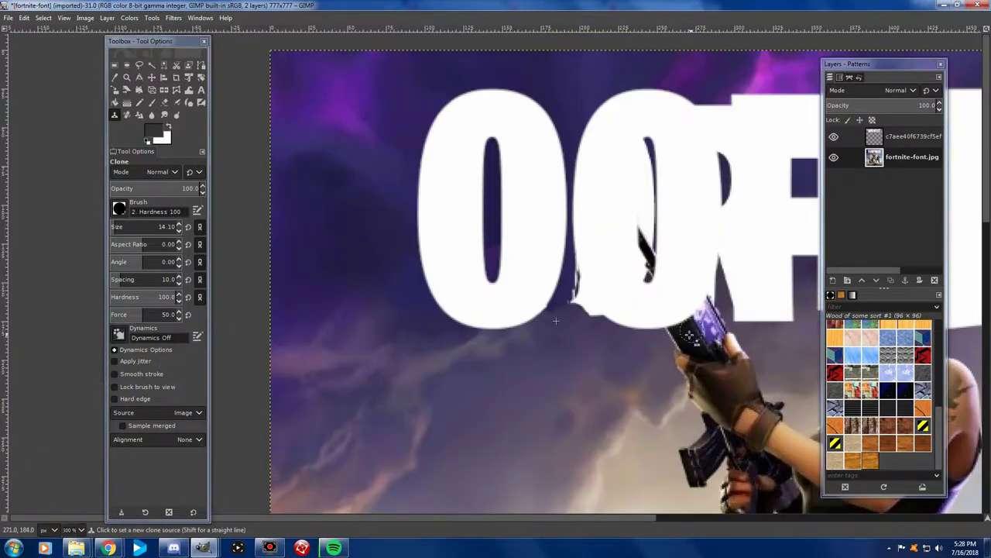
scroll(686, 332, "up", 5, "ctrl")
mouse_move(686, 332)
left_mouse_down()
mouse_move(591, 367)
mouse_move(583, 415)
left_mouse_up()
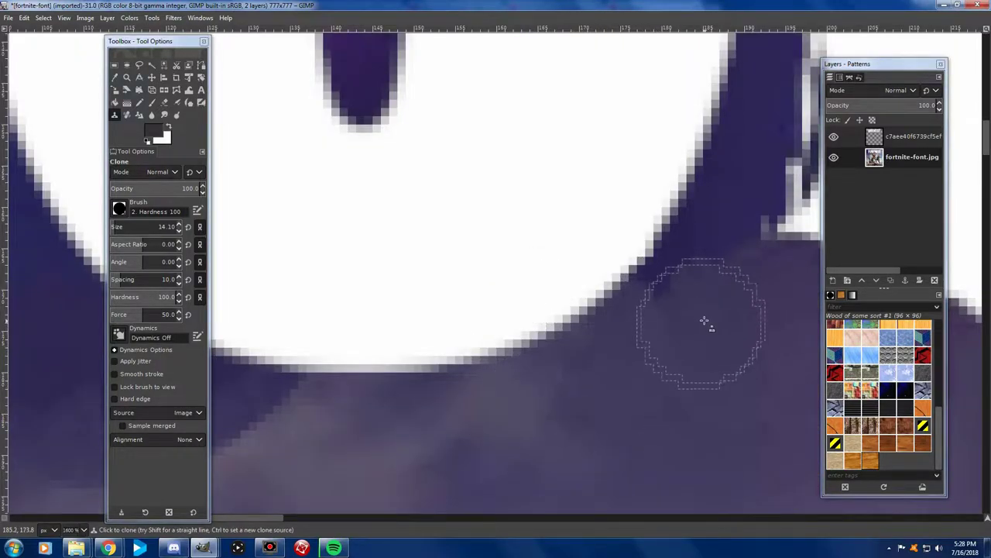
scroll(704, 321, "down", 5, "ctrl")
scroll(501, 243, "up", 5, "ctrl")
Resample from the stem top and paint over light patches at the spike's left junction
left_click(508, 112, "ctrl")
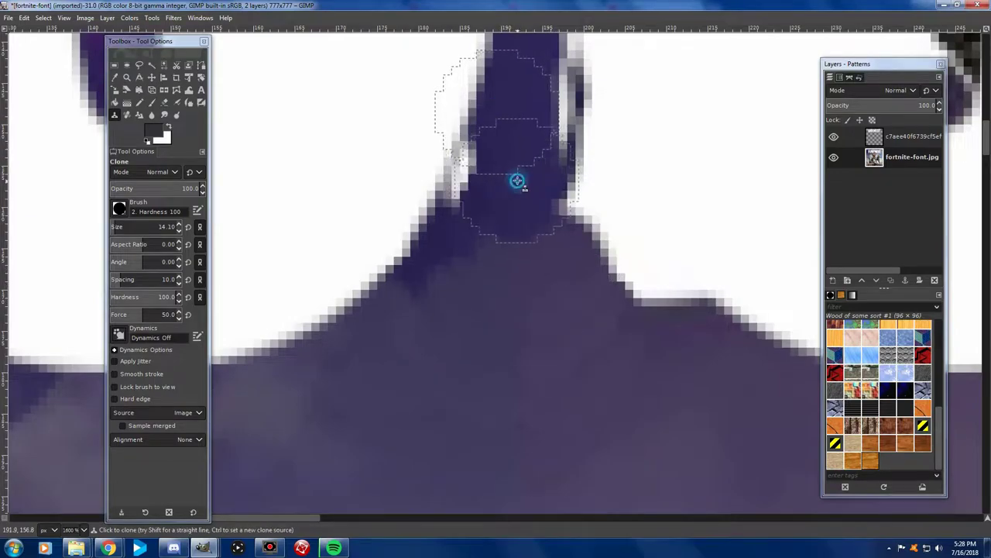
left_click_drag(517, 180, 504, 255)
left_click_drag(475, 295, 477, 213)
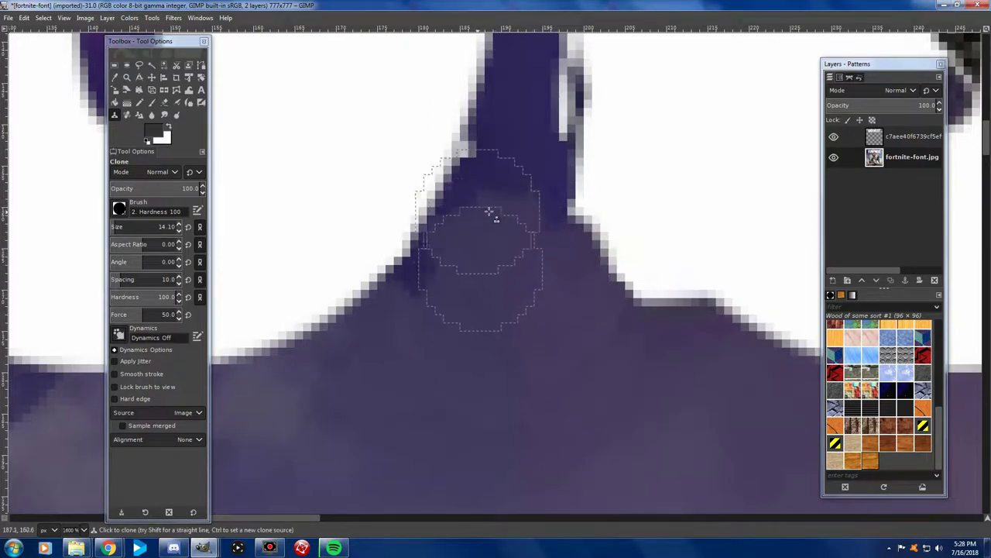
scroll(504, 248, "down", 3, "ctrl")
scroll(516, 115, "down", 2, "ctrl")
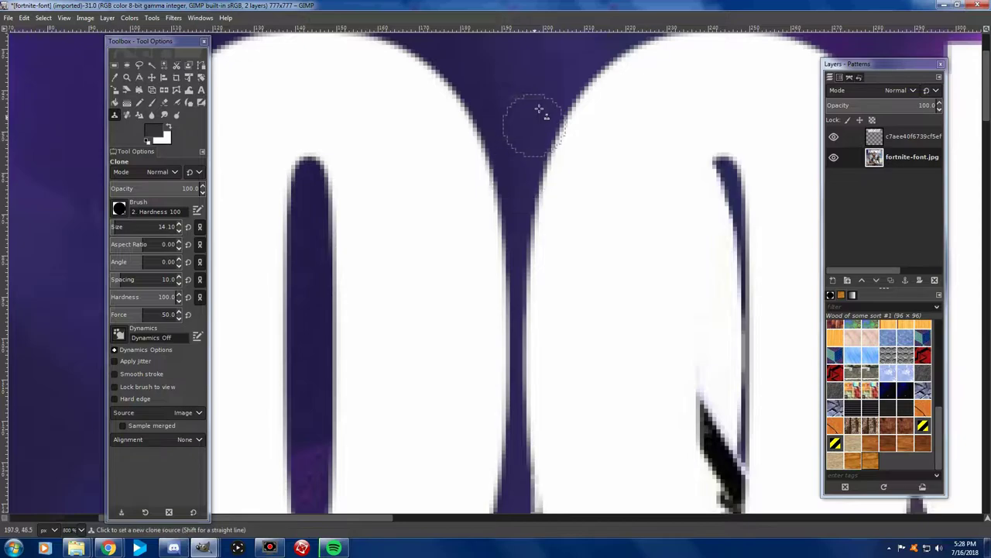
scroll(508, 214, "down", 5)
scroll(519, 186, "up", 3)
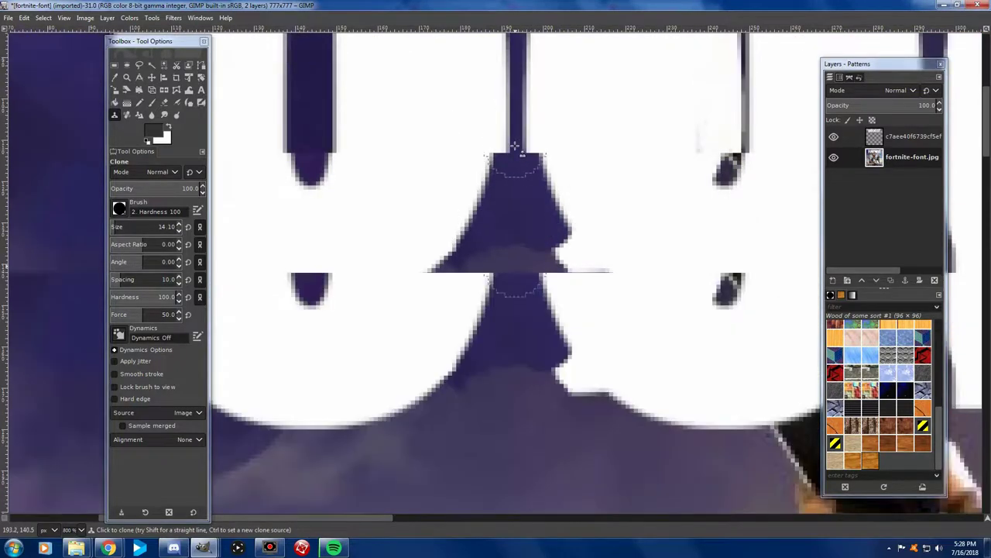
scroll(508, 240, "up", 2)
scroll(511, 310, "down", 3)
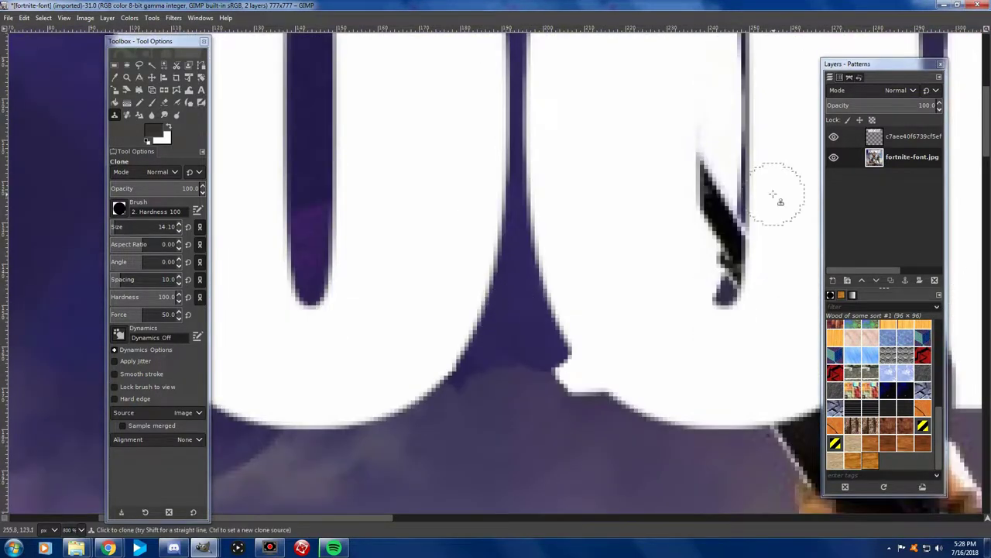
scroll(609, 327, "down", 3)
scroll(542, 302, "up", 8, "ctrl")
scroll(503, 261, "up", 2)
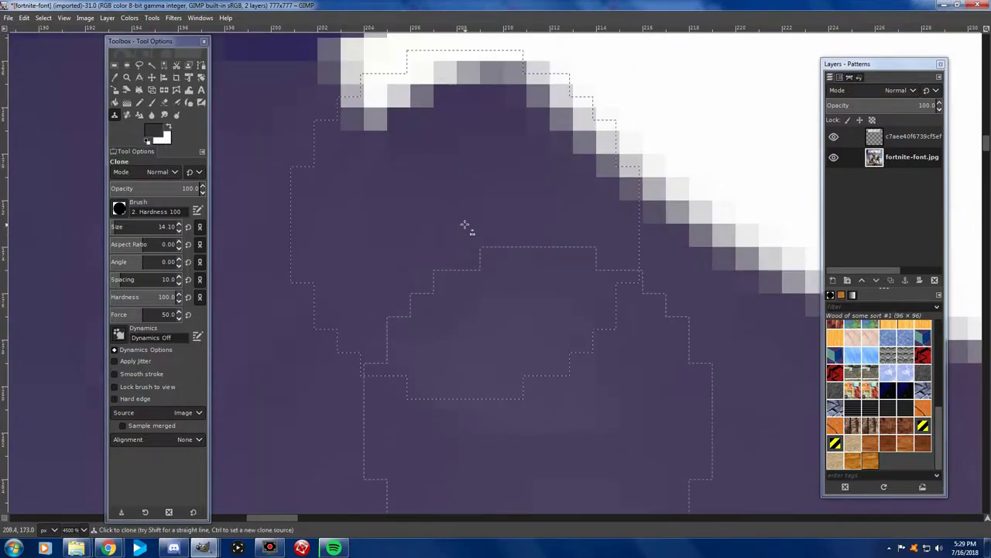
scroll(465, 225, "down", 1, "ctrl")
scroll(413, 243, "down", 2, "ctrl")
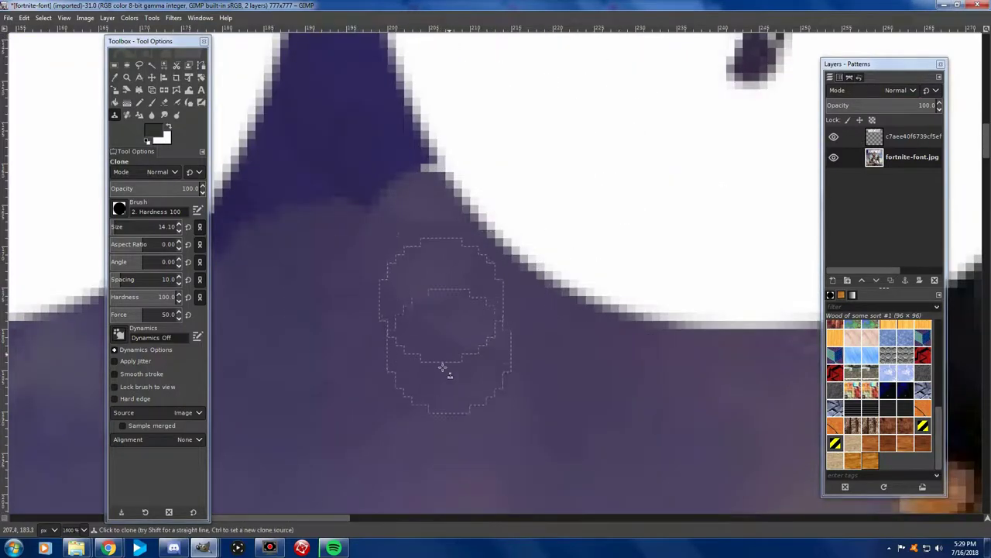
left_click_drag(425, 250, 555, 333)
scroll(542, 325, "down", 3, "ctrl")
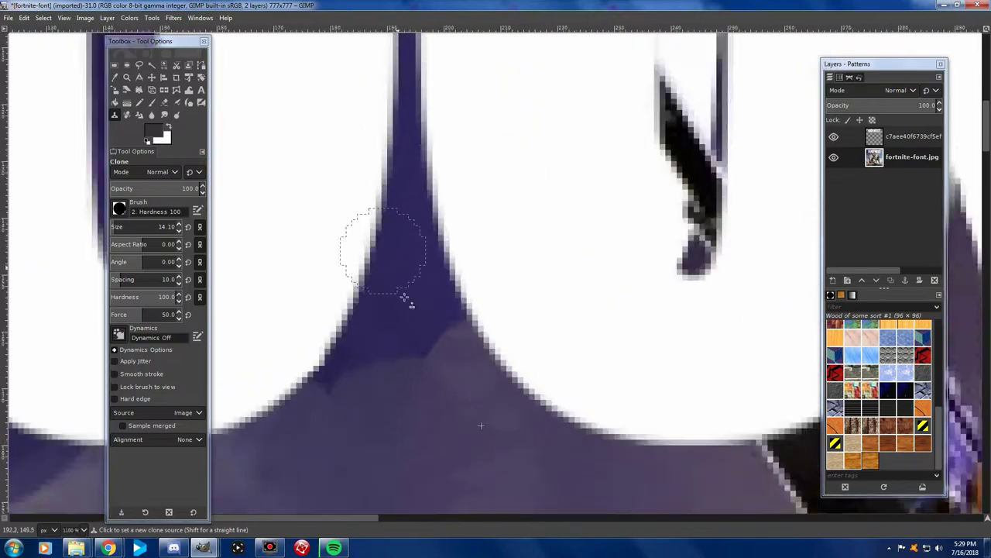
scroll(405, 299, "up", 4, "ctrl")
Try a dark purple gradient in a large ellipse around the spike's base, then undo it
key("e")
left_click_drag(224, 204, 626, 486)
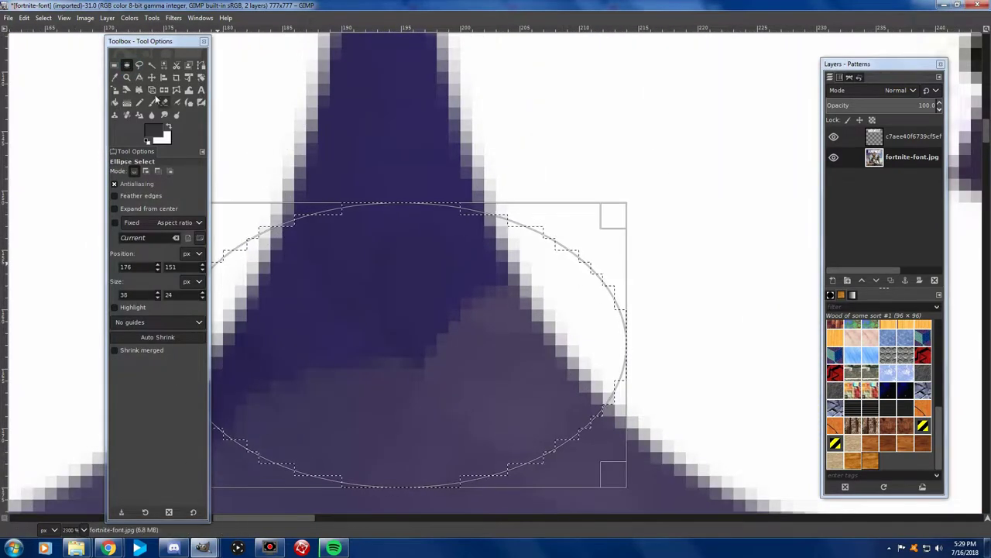
key("o")
left_click(387, 250)
key("g")
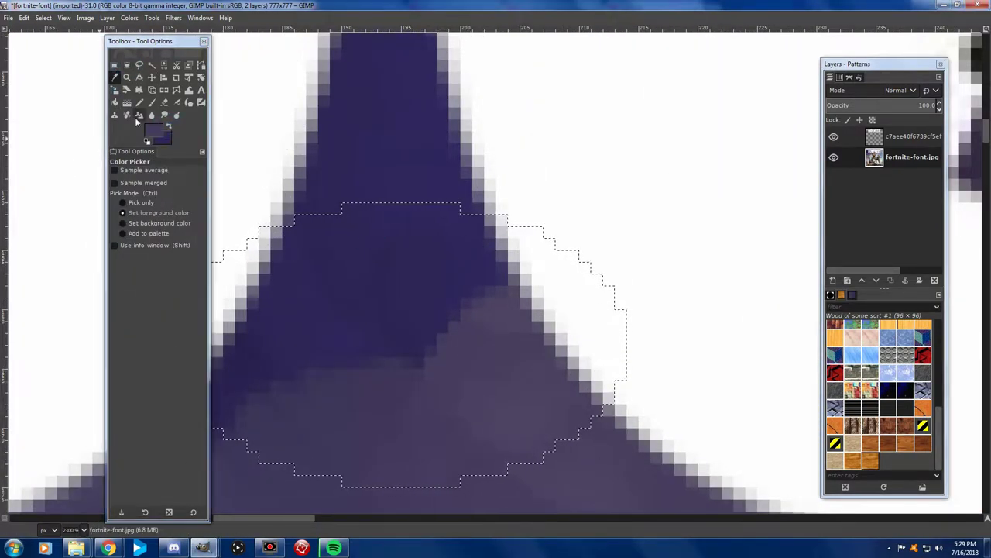
mouse_move(339, 235)
left_mouse_down()
mouse_move(381, 370)
mouse_move(339, 200)
mouse_move(366, 425)
left_mouse_up()
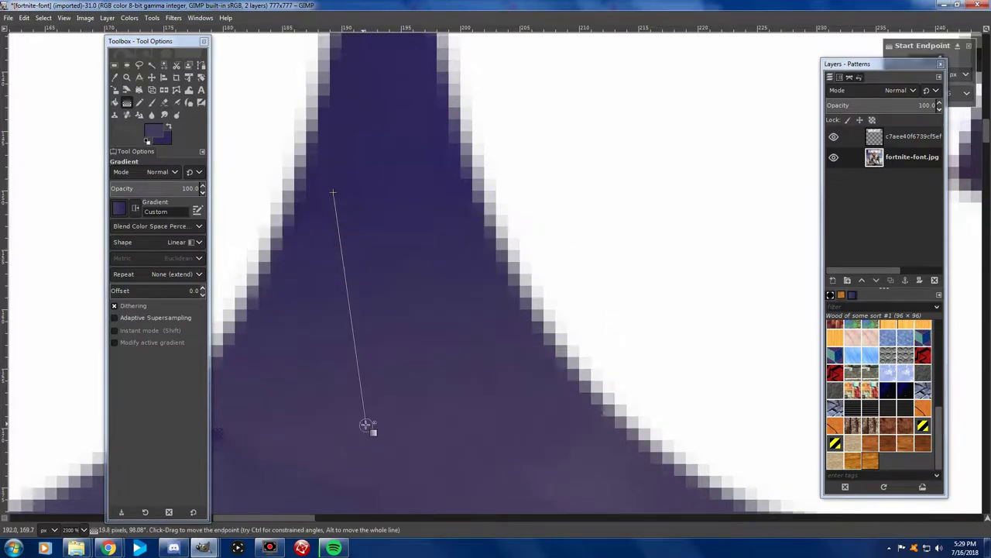
left_click(151, 78)
scroll(571, 343, "down", 4)
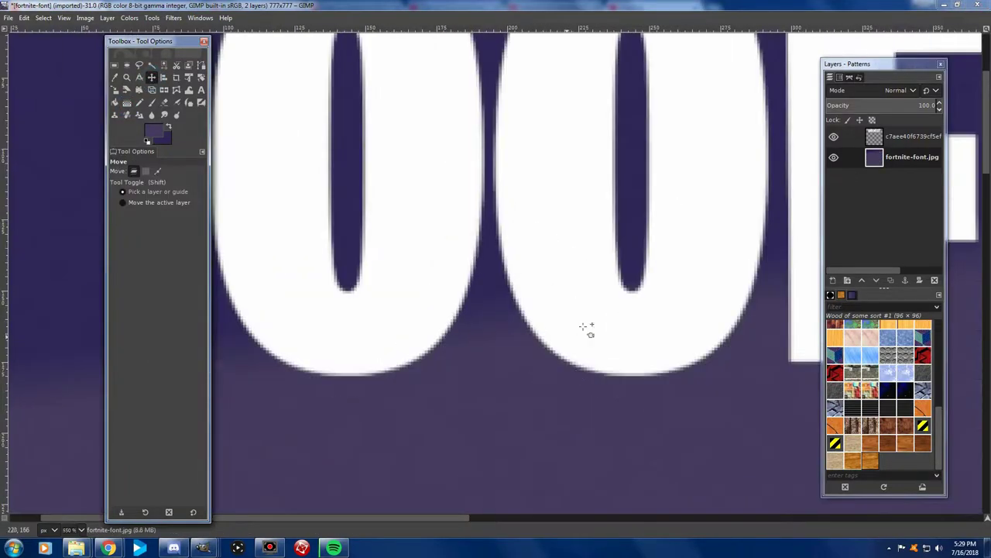
scroll(721, 261, "left", 3)
key("ctrl+z")
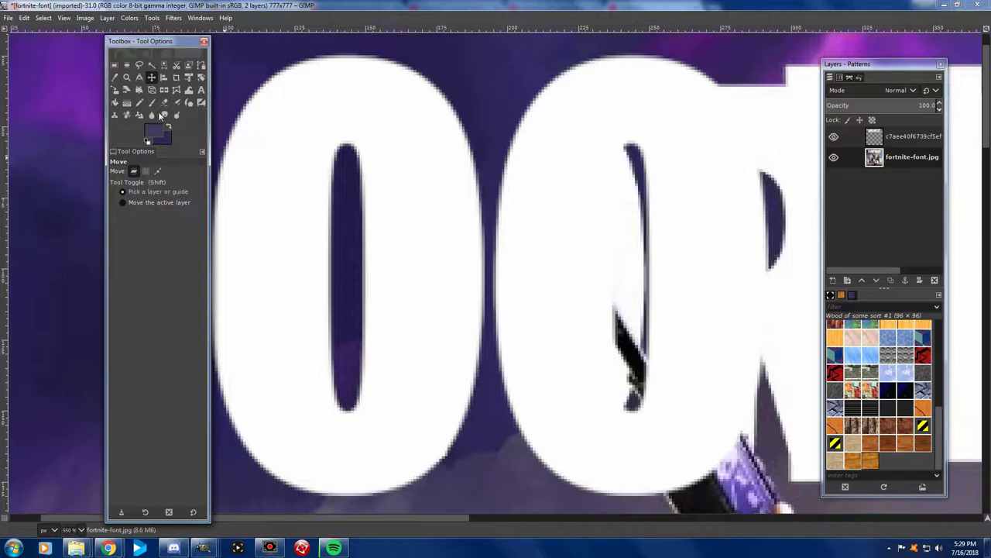
Fill a 52×36 ellipse below the gap between the O's with a vertical purple gradient
key("e")
left_click_drag(436, 356, 573, 480)
left_click_drag(442, 465, 427, 489)
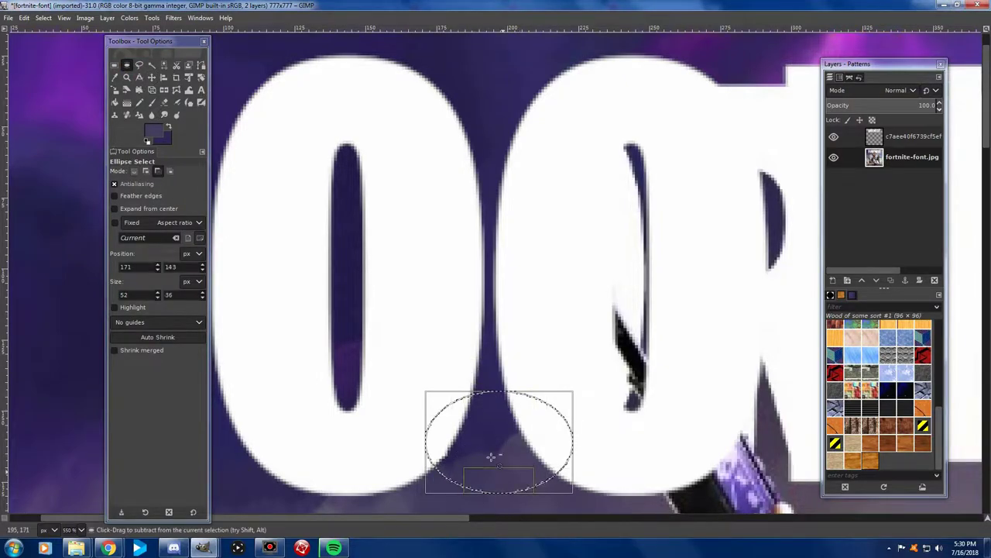
scroll(498, 511, "up", 3)
left_click(127, 102)
mouse_move(476, 270)
left_mouse_down()
mouse_move(476, 357)
mouse_move(483, 310)
left_mouse_up()
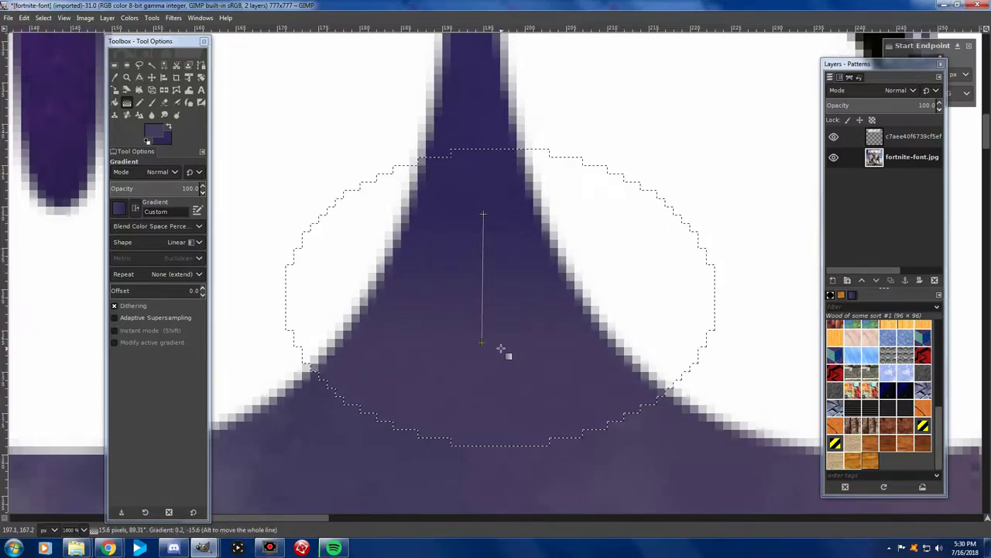
key("ctrl+shift+a")
key("m")
scroll(628, 353, "down", 7)
scroll(516, 372, "up", 3)
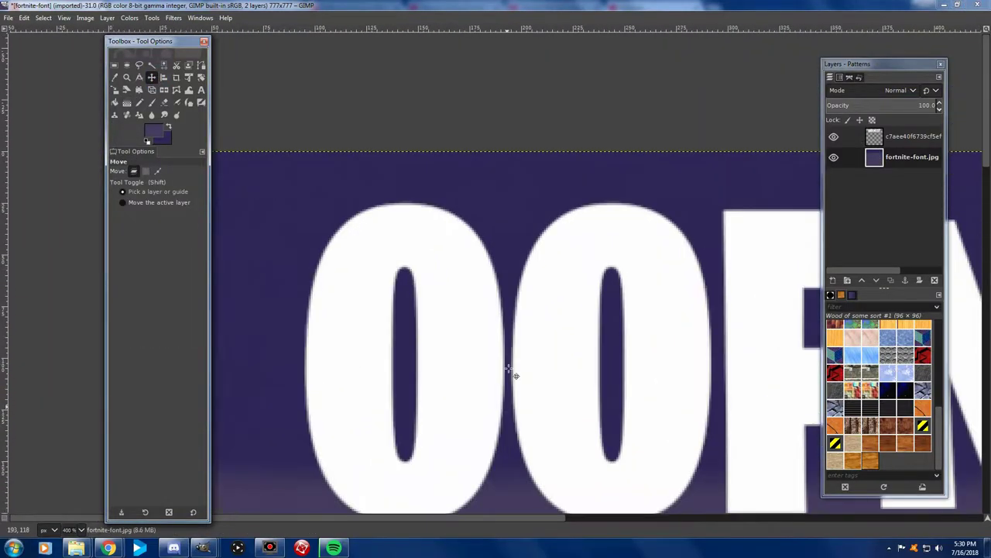
scroll(573, 217, "up", 2)
scroll(523, 247, "up", 1)
Fill a circle over the junction with a vertical purple gradient and smudge it
left_click(138, 65)
left_click_drag(501, 213, 655, 367)
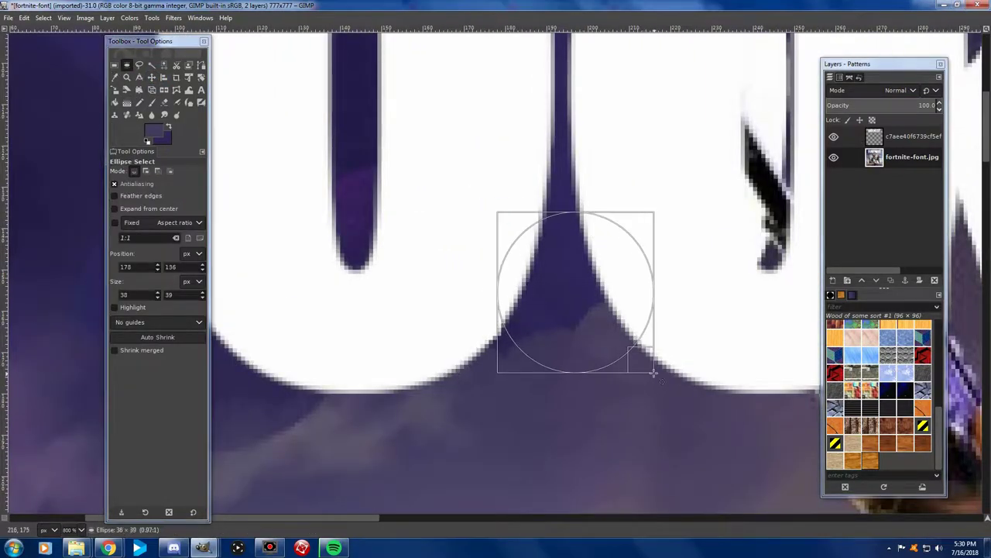
scroll(569, 310, "up", 1)
left_click(127, 102)
left_click_drag(569, 375, 570, 269)
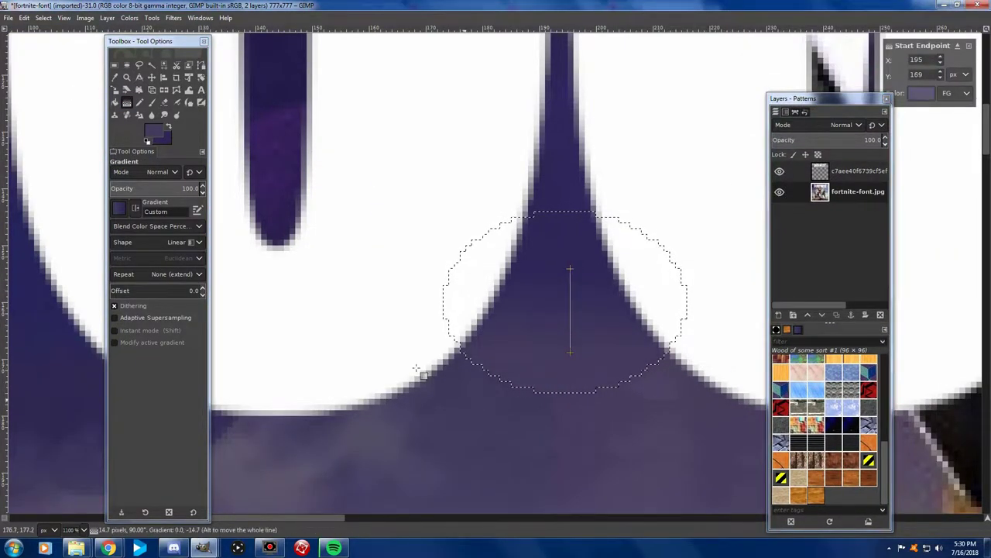
left_click(151, 77)
scroll(591, 339, "down", 4)
scroll(591, 339, "down", 2)
scroll(566, 337, "up", 8)
key("s")
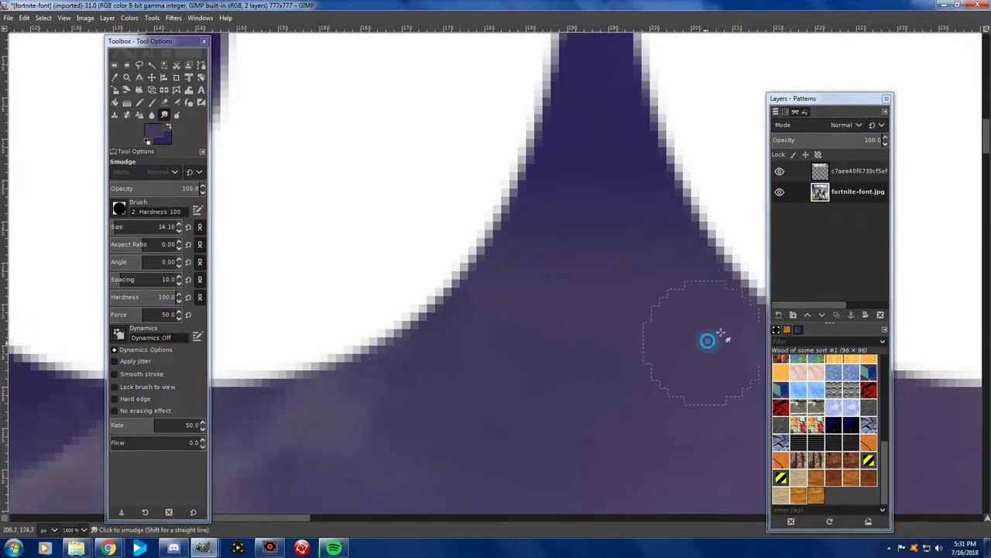
scroll(542, 403, "down", 2)
scroll(542, 349, "down", 3)
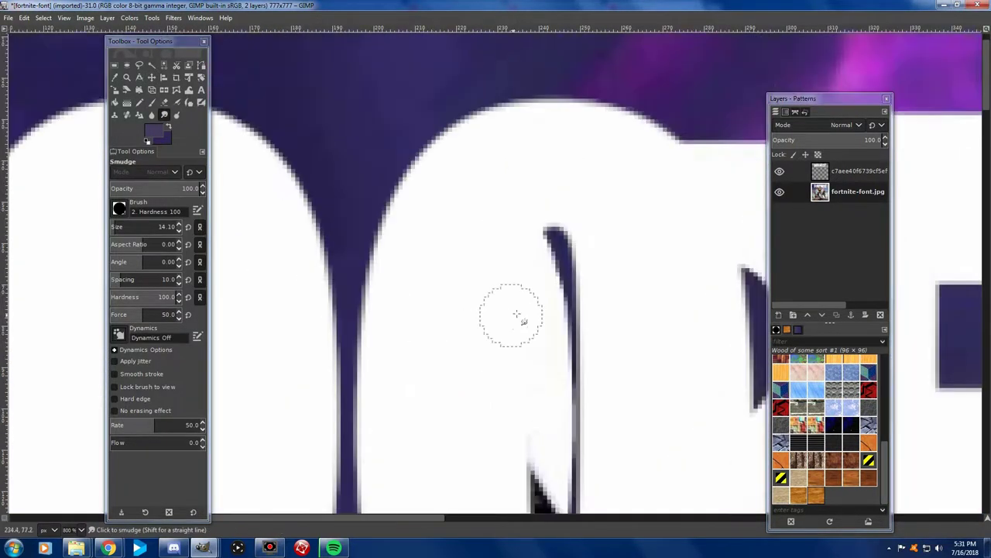
left_click(779, 172)
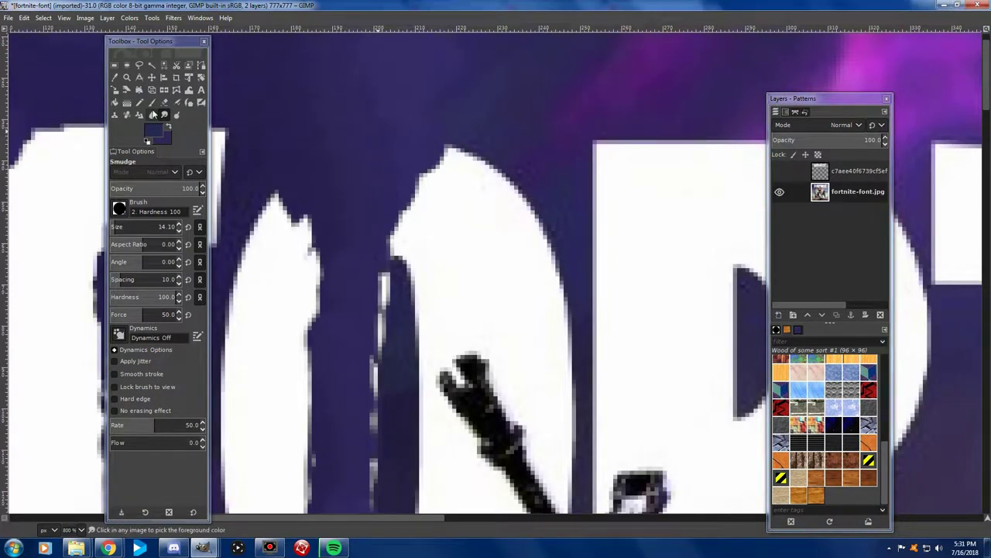
Clone purple sky over the white slivers and part of the black streak around the letter
left_click(165, 114)
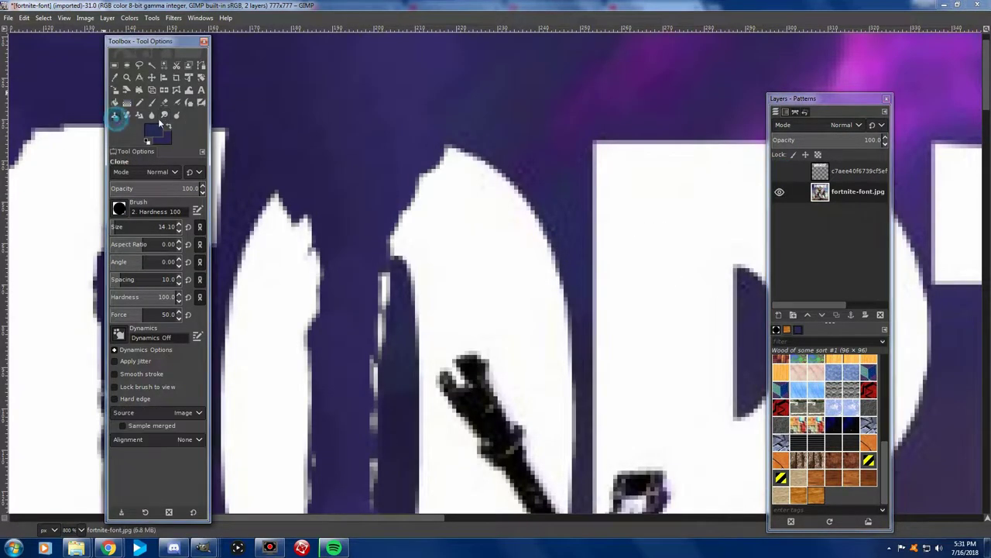
mouse_move(563, 223)
left_mouse_down()
mouse_move(550, 336)
mouse_move(534, 259)
mouse_move(496, 264)
mouse_move(438, 216)
mouse_move(391, 252)
mouse_move(373, 322)
mouse_move(377, 286)
mouse_move(389, 344)
left_mouse_up()
scroll(428, 448, "down", 3)
left_click_drag(383, 276, 398, 259)
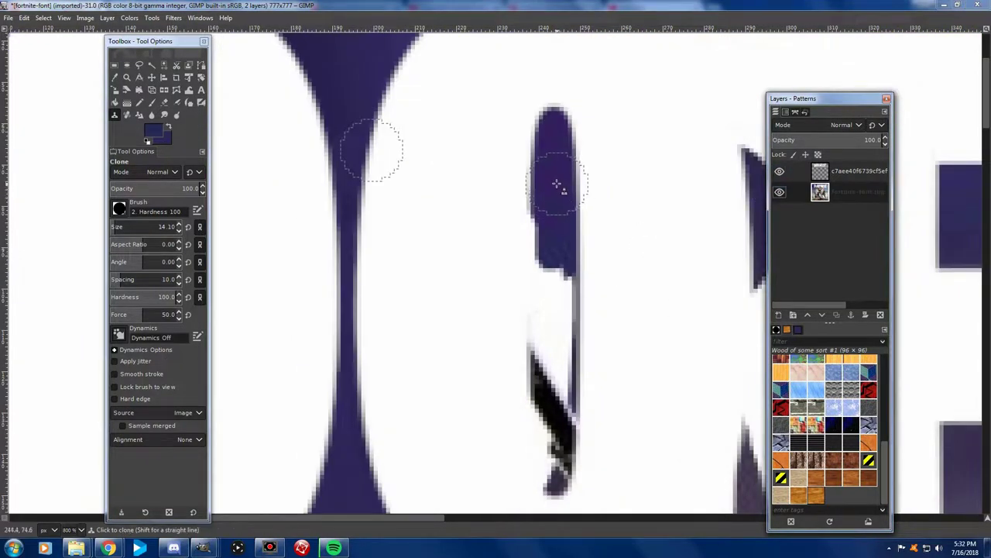
left_click(556, 184, "ctrl")
left_click_drag(558, 281, 589, 383)
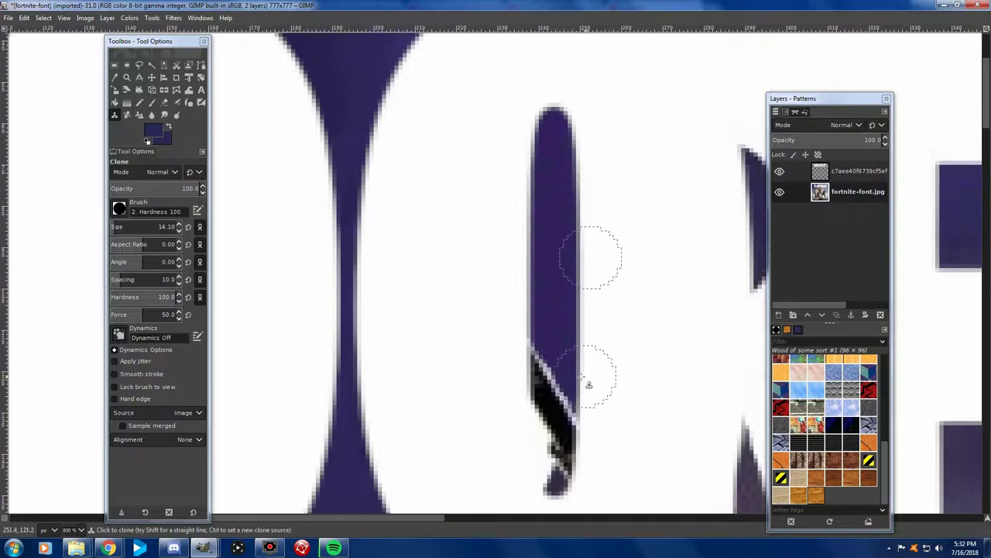
left_click_drag(553, 325, 592, 379)
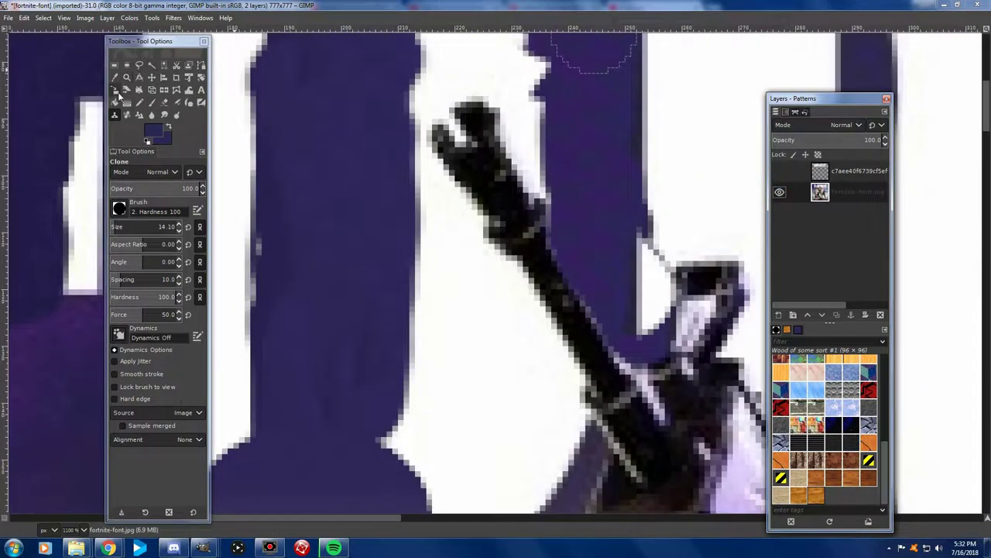
left_click(139, 65)
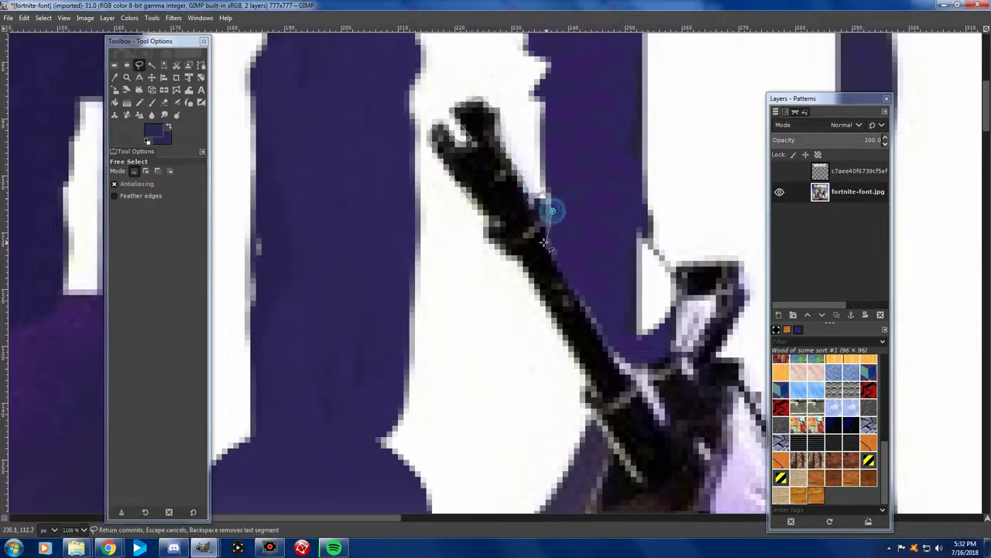
Outline the gun crossing the title with a Free Select selection
scroll(597, 327, "down", 3)
scroll(763, 199, "right", 6)
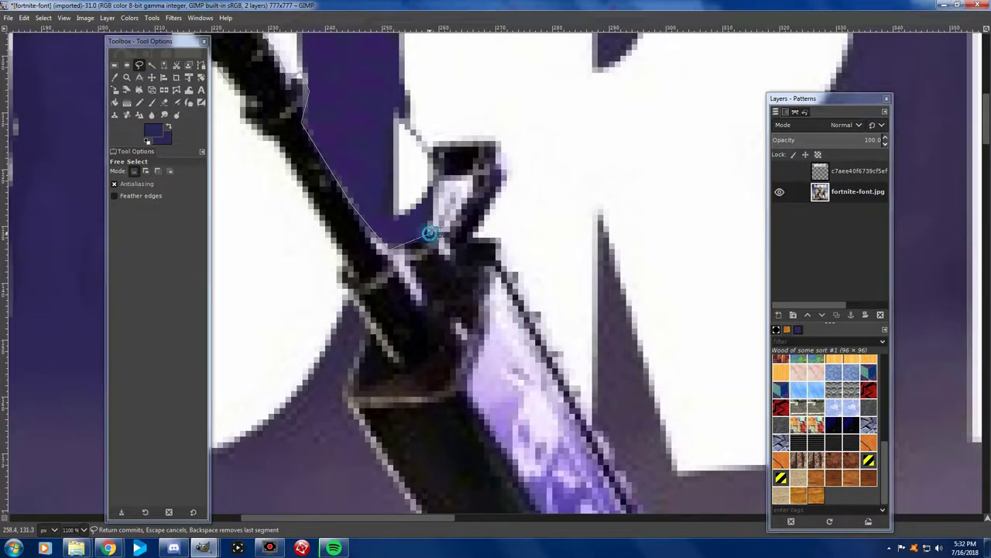
scroll(484, 230, "up", 4, "ctrl")
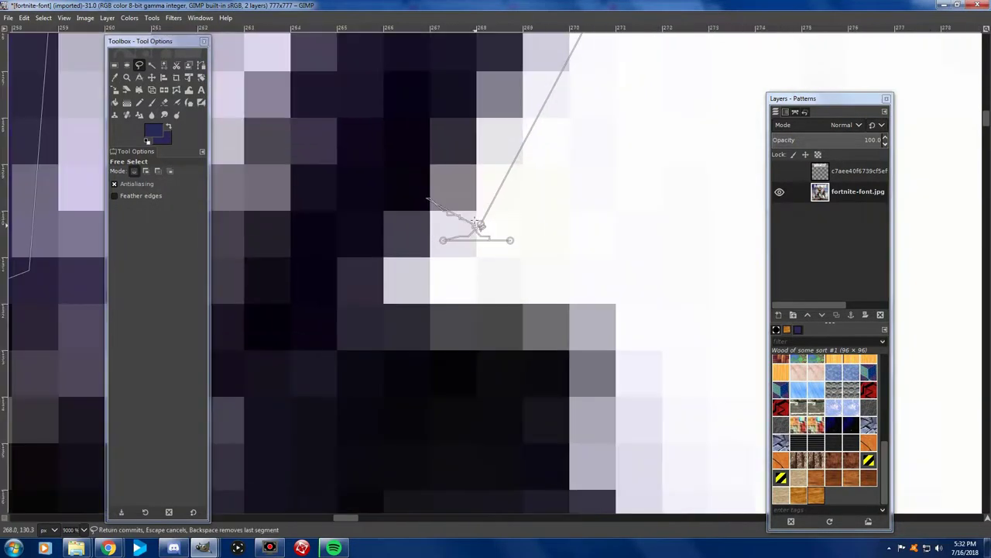
left_click(434, 220)
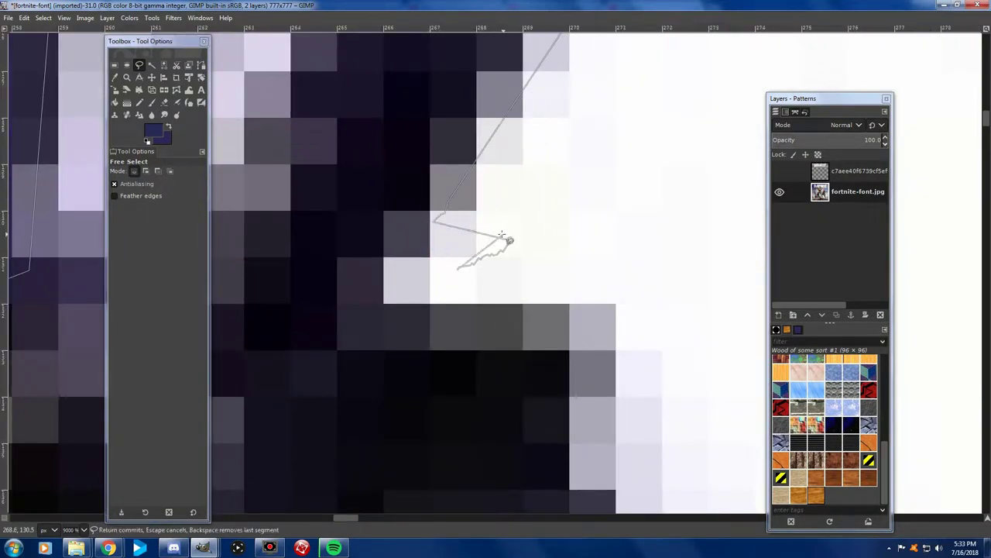
key("BackSpace")
key("BackSpace")
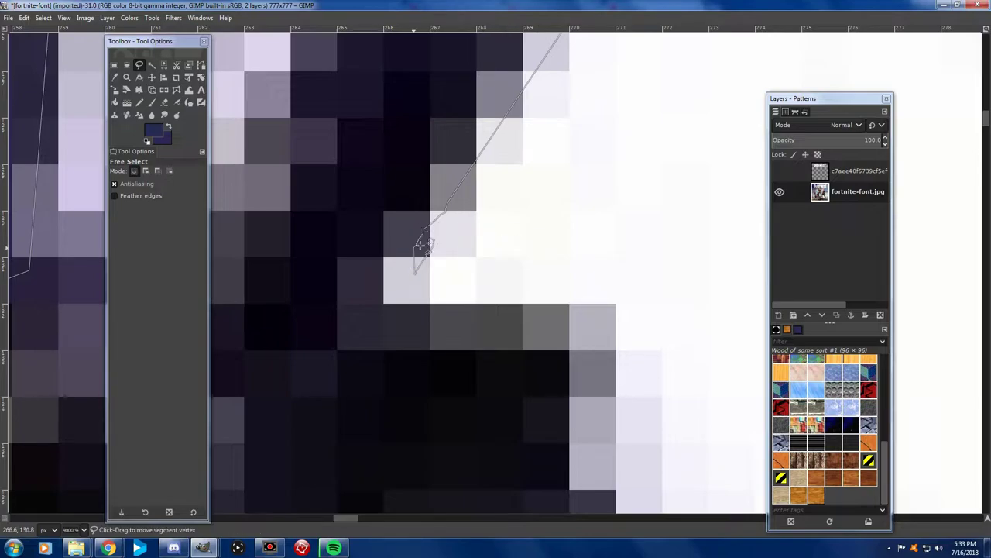
left_click(387, 267)
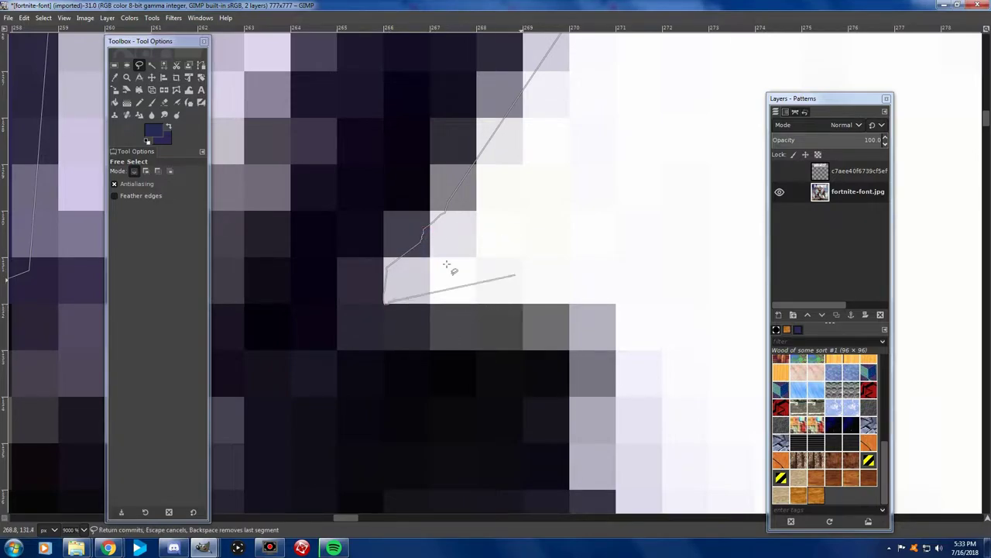
scroll(464, 263, "down", 1)
scroll(558, 263, "down", 1)
scroll(620, 287, "down", 1)
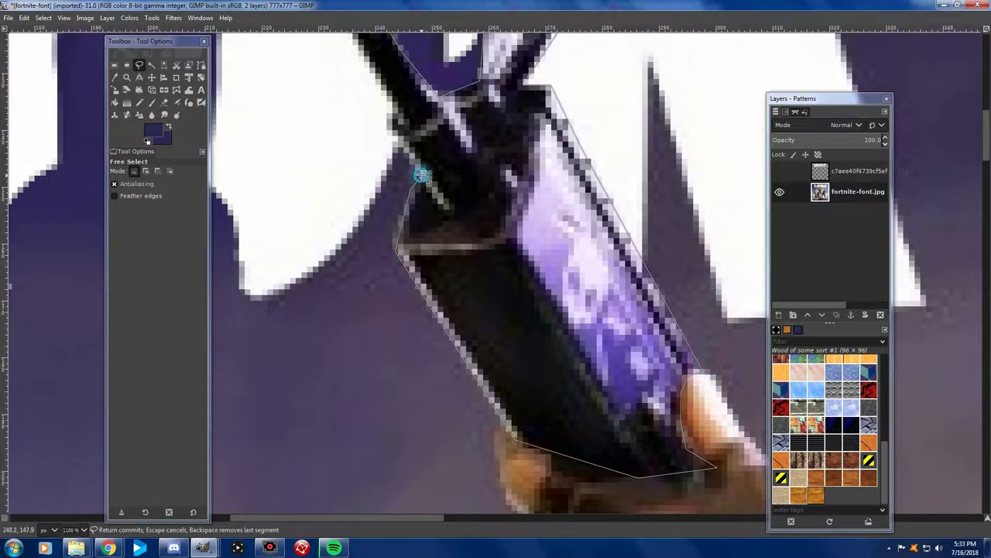
scroll(410, 194, "up", 1)
scroll(356, 232, "up", 1)
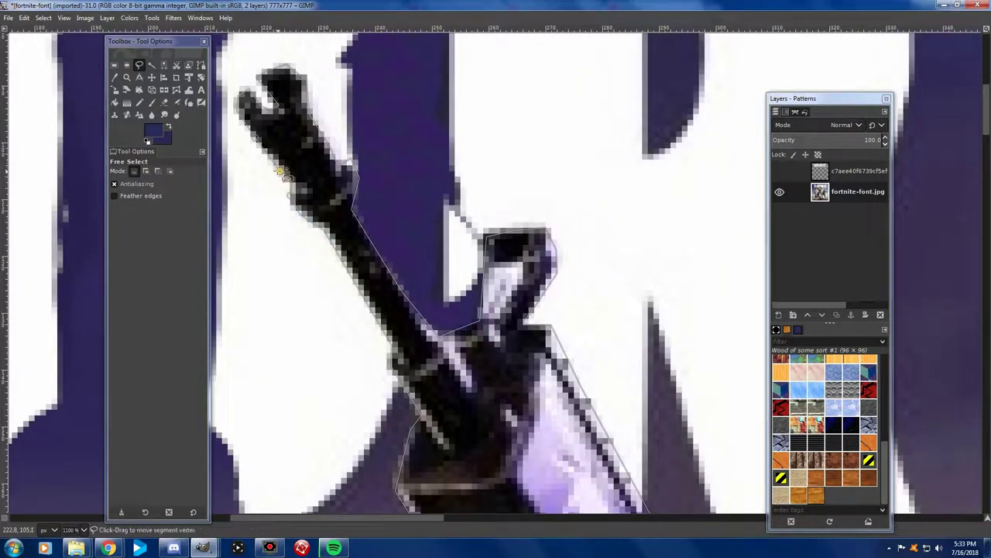
left_click(152, 78)
Duplicate the poster layer and isolate the selected gun on the new copy layer
scroll(570, 221, "down", 2)
right_click(852, 192)
left_click(821, 97)
right_click(852, 192)
left_click(868, 155)
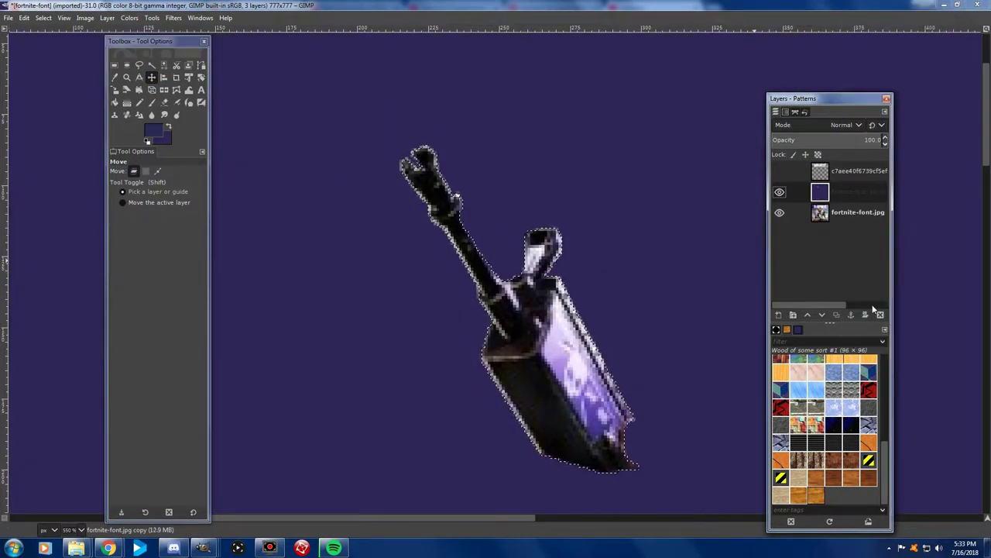
key("minus")
Hide the gun copy layer, move it below the title layer, and select the poster photo layer
left_click(780, 170)
mouse_move(837, 191)
left_mouse_down()
mouse_move(837, 169)
mouse_move(800, 194)
left_mouse_up()
left_click(779, 172)
scroll(637, 214, "up", 1)
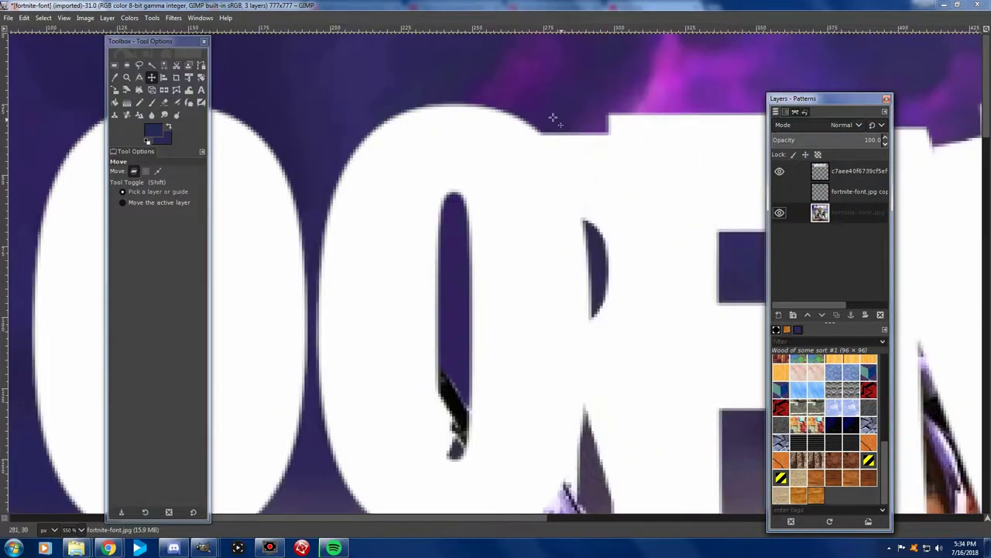
Clone purple sky over the white letter edge beside the thin purple stem
key("c")
left_click(581, 105, "ctrl")
left_click(591, 139)
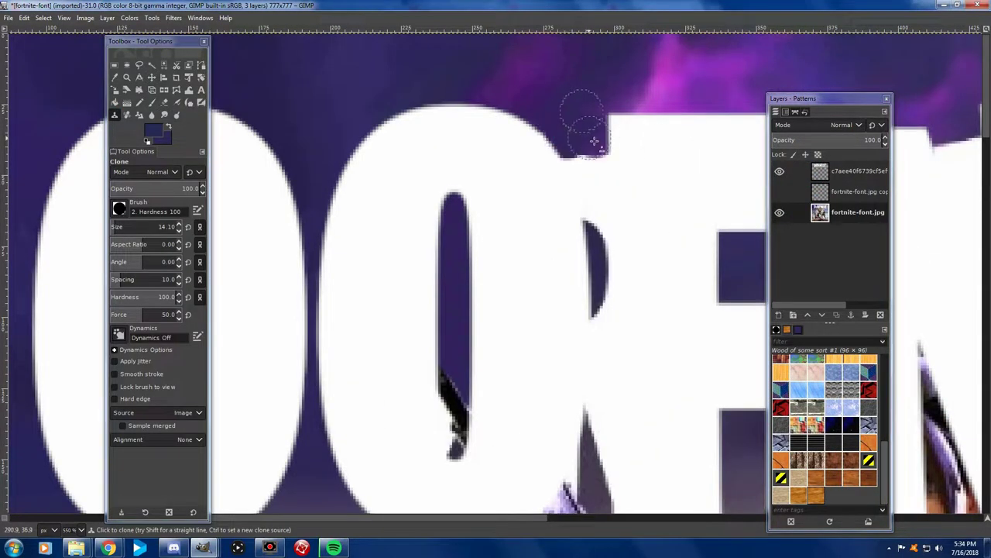
left_click_drag(580, 154, 595, 211)
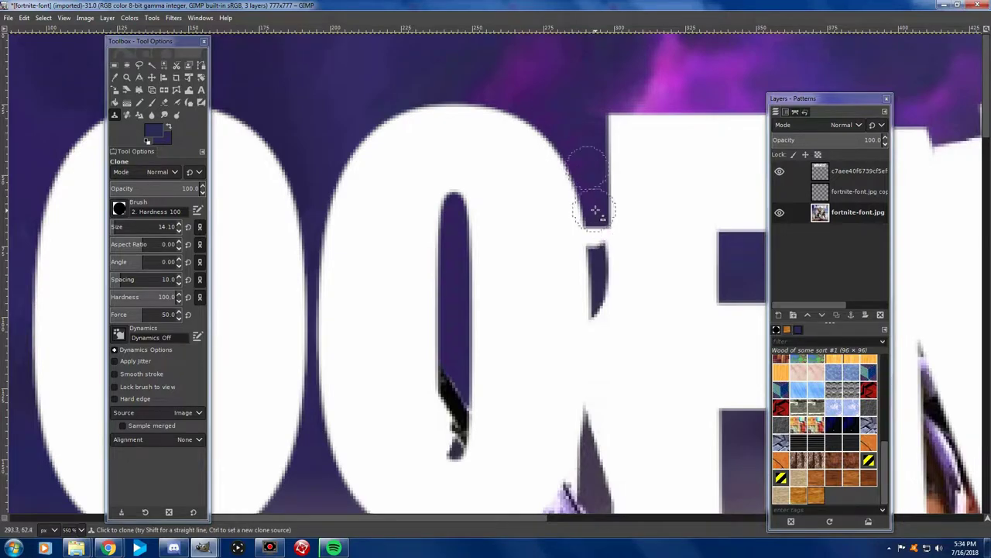
left_click_drag(594, 292, 597, 318)
left_click_drag(597, 283, 591, 328)
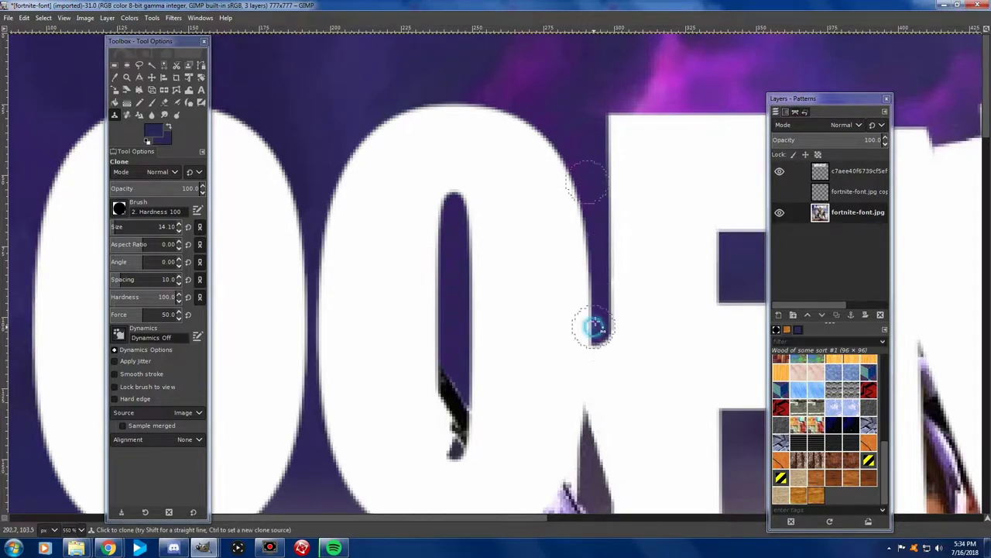
Clone purple over the white along the letter's diagonal edge and near its tip
scroll(593, 310, "down", 5)
scroll(589, 232, "up", 3)
scroll(612, 205, "down", 1)
scroll(634, 200, "down", 5)
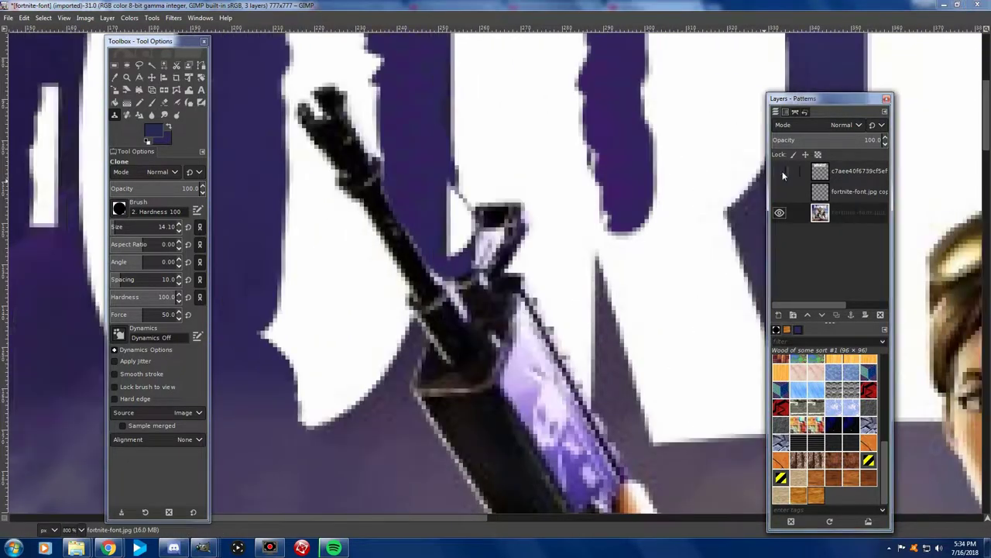
scroll(487, 373, "up", 3)
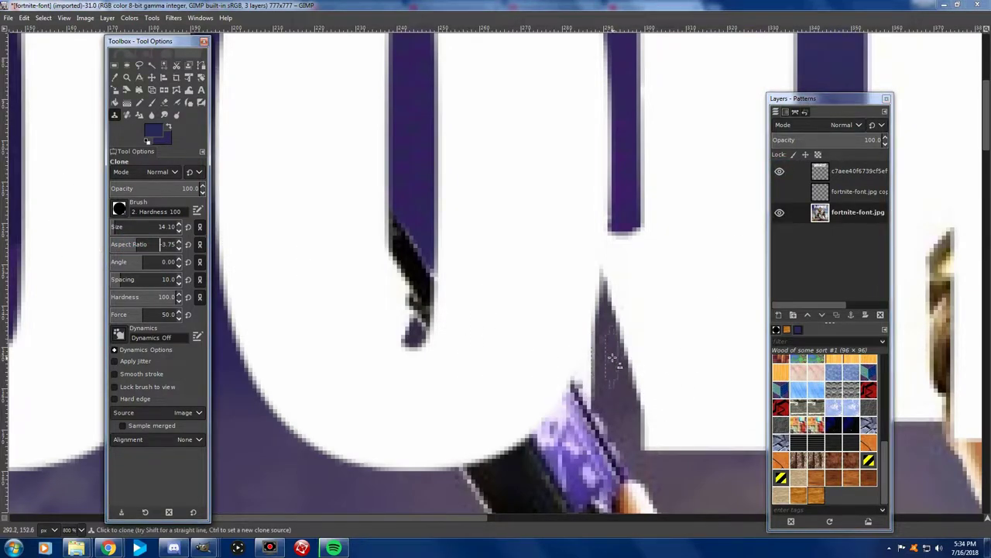
left_click(619, 358)
left_click_drag(635, 364, 612, 317)
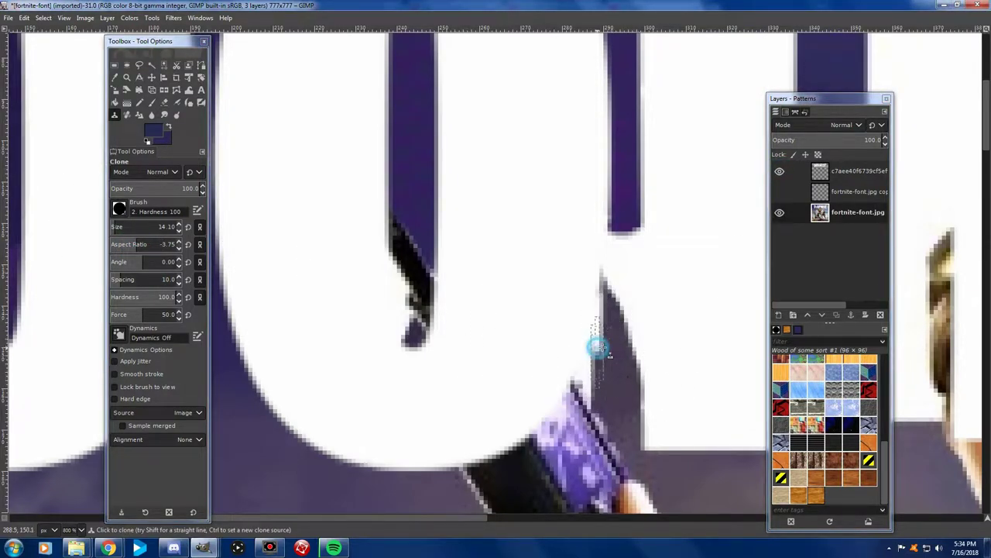
left_click_drag(610, 350, 595, 377)
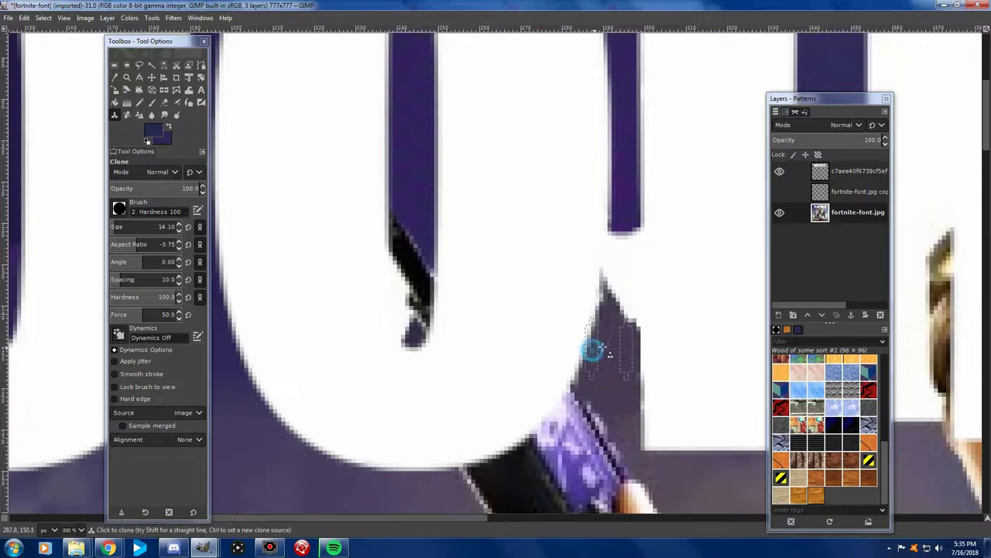
mouse_move(628, 329)
left_mouse_down()
mouse_move(618, 304)
mouse_move(627, 271)
left_mouse_up()
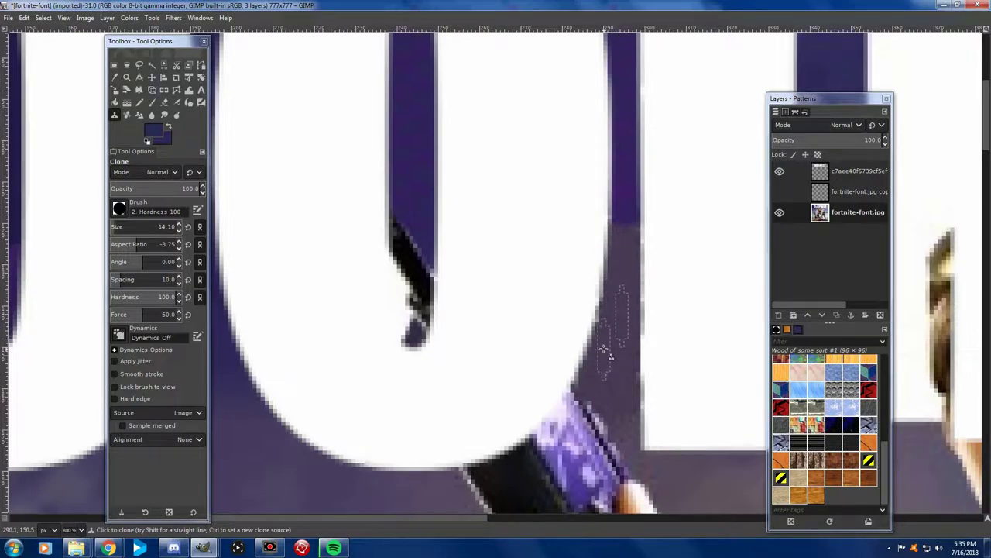
left_click(127, 65)
Fill an oval over the leftover white beside the OO letters with a sampled purple gradient
mouse_move(571, 183)
left_mouse_down()
mouse_move(685, 284)
mouse_move(631, 231)
left_mouse_up()
key("o")
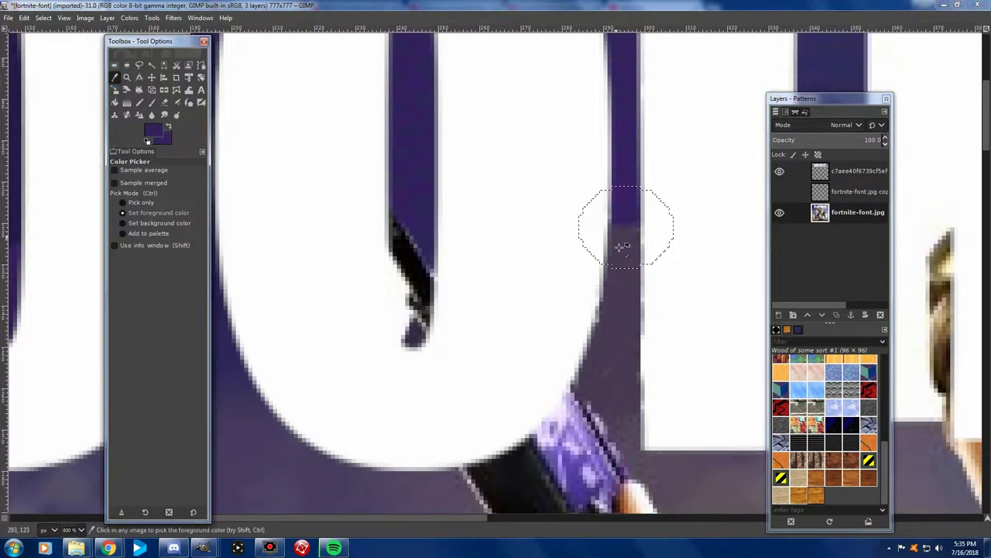
key("g")
left_click_drag(626, 257, 627, 206)
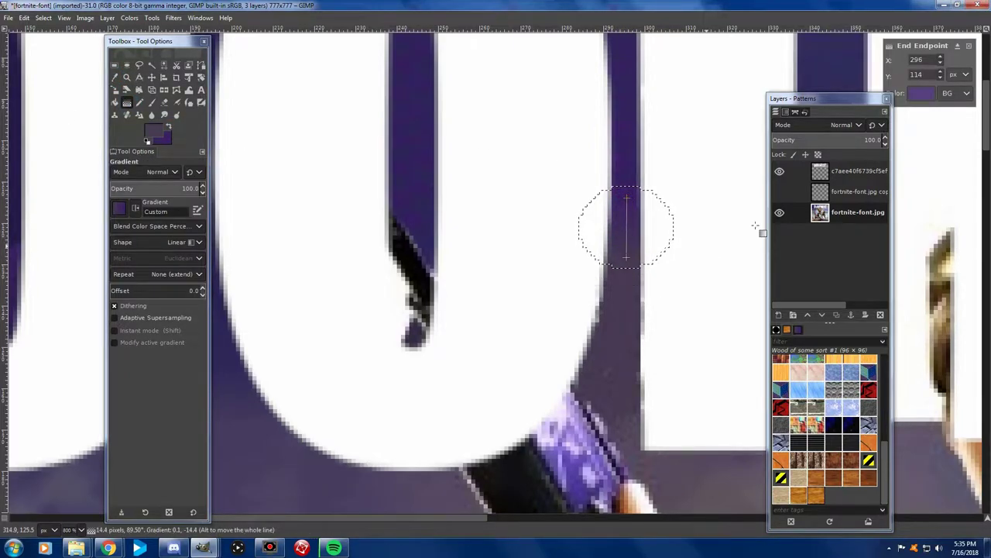
key("m")
scroll(692, 318, "down", 1)
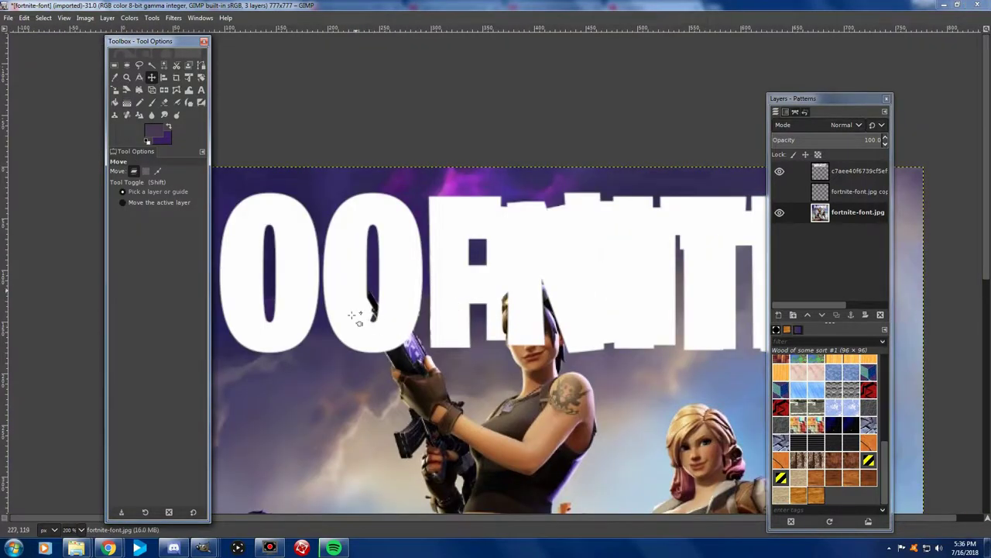
scroll(355, 286, "up", 4)
scroll(452, 318, "up", 1)
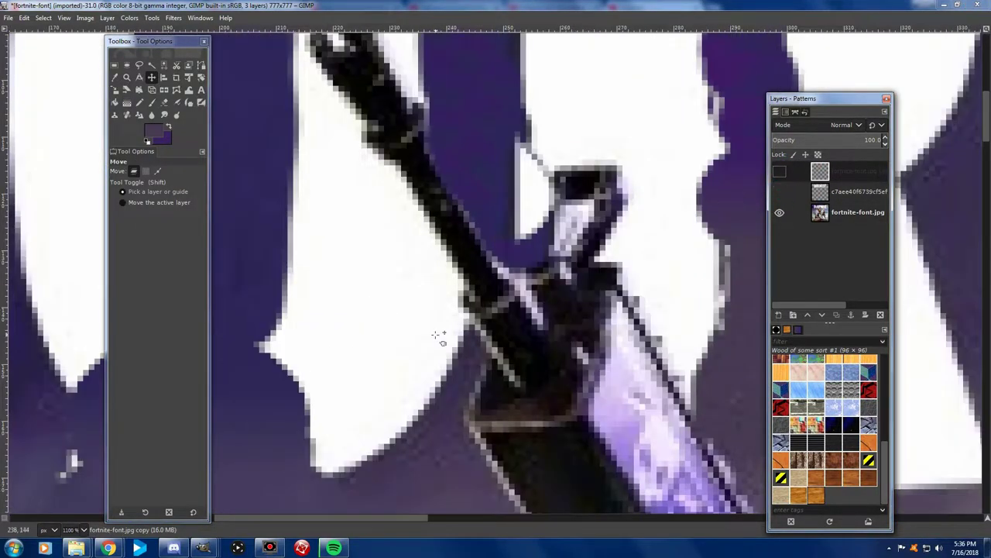
Clone purple sky over the white bump and edges near the top of the letters
left_click(115, 114)
left_click(243, 246)
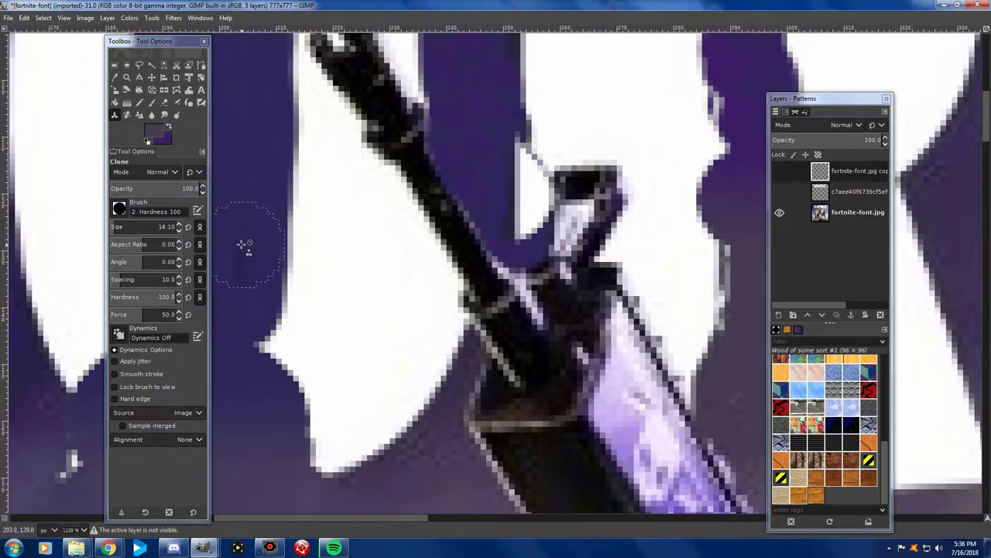
scroll(269, 264, "left", 5)
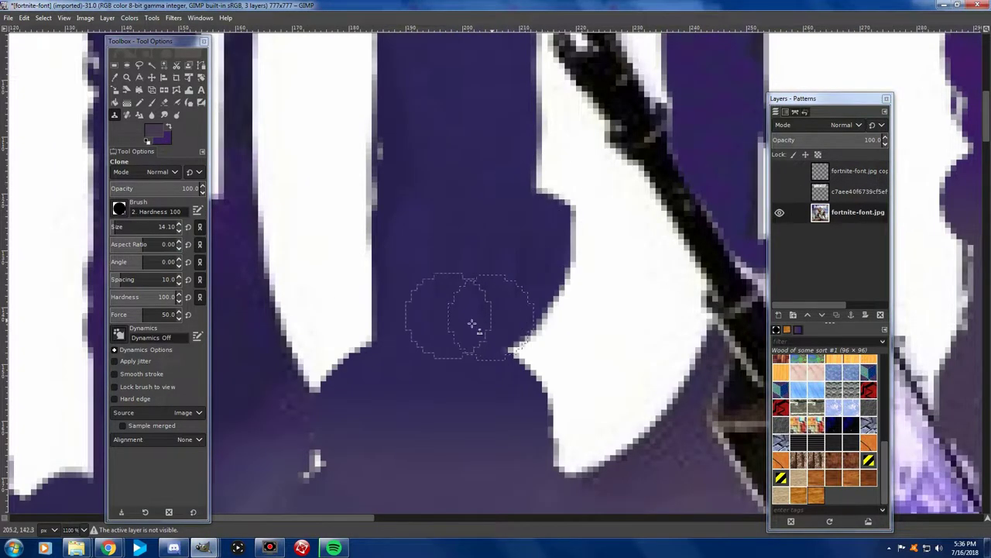
left_click_drag(552, 265, 620, 248)
left_click(543, 248, "ctrl")
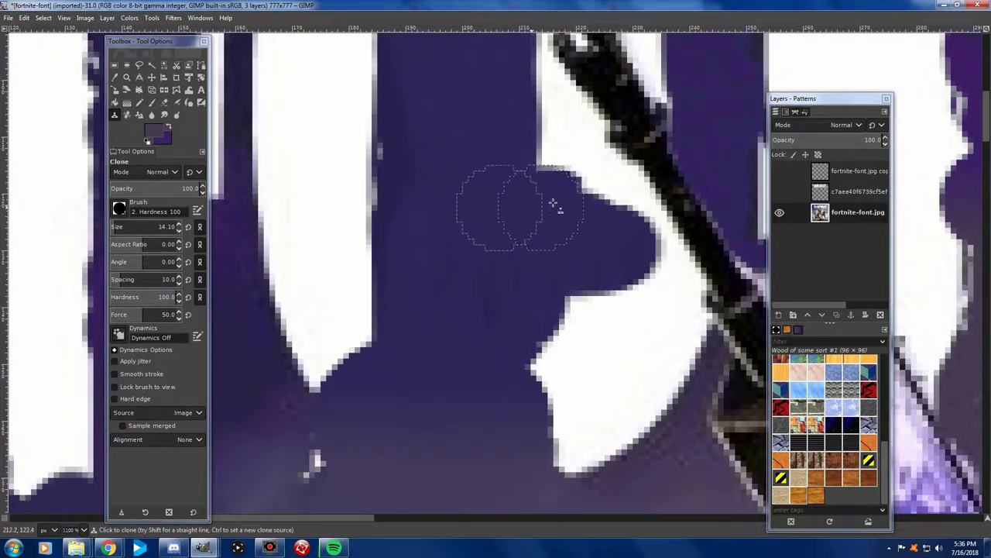
left_click_drag(553, 206, 544, 137)
mouse_move(625, 255)
left_mouse_down()
mouse_move(553, 303)
mouse_move(532, 413)
mouse_move(568, 414)
mouse_move(604, 274)
mouse_move(627, 247)
mouse_move(612, 203)
mouse_move(571, 161)
mouse_move(542, 78)
left_mouse_up()
Paint out the white beside the gun barrel and the white triangle, checking against the gun layer
left_click(632, 247)
mouse_move(633, 263)
left_mouse_down()
mouse_move(625, 284)
mouse_move(664, 284)
mouse_move(658, 332)
mouse_move(620, 372)
left_mouse_up()
left_click(486, 431, "ctrl")
mouse_move(620, 410)
left_mouse_down()
mouse_move(603, 457)
mouse_move(664, 410)
mouse_move(570, 449)
left_mouse_up()
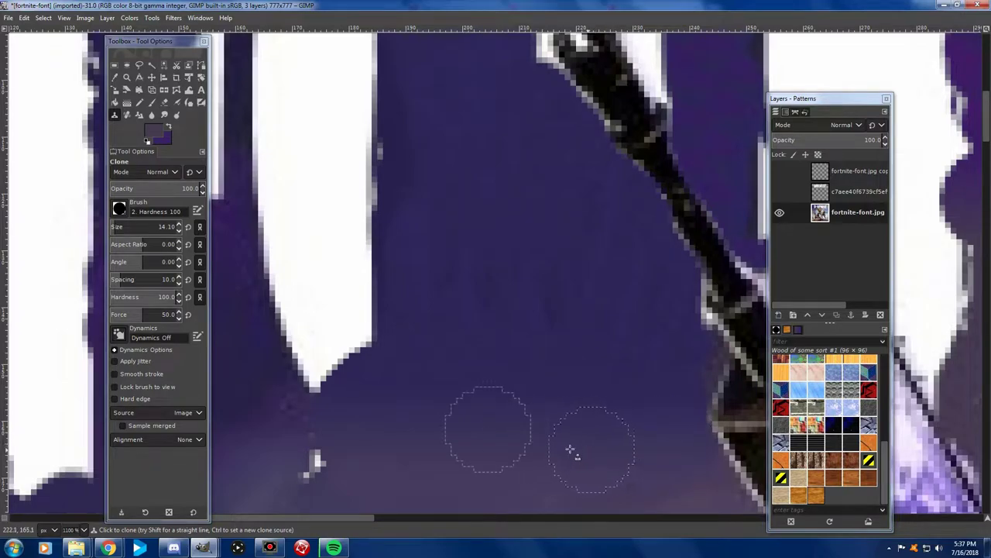
key("minus")
key("minus")
key("minus")
left_click(779, 170)
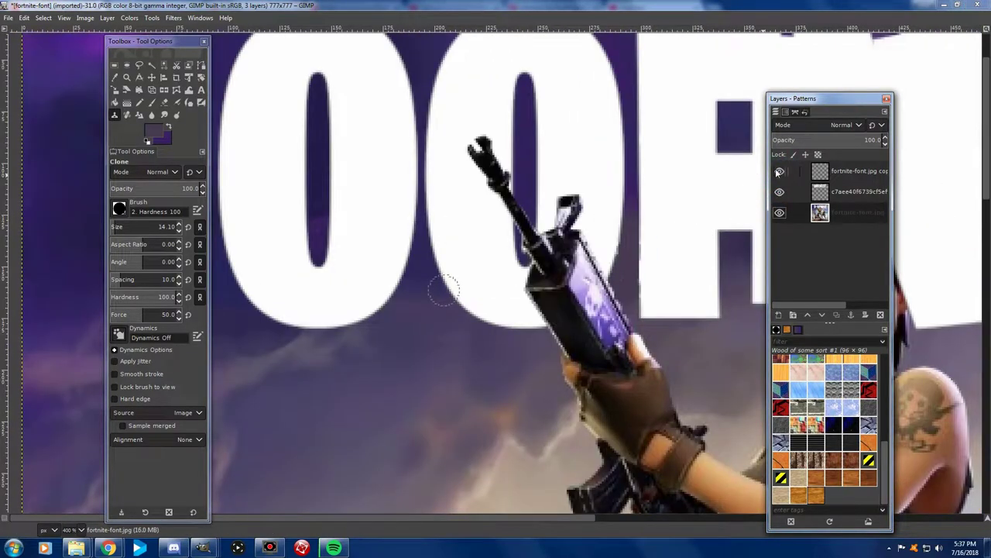
left_click(779, 171)
scroll(531, 199, "down", 2)
scroll(532, 199, "right", 3)
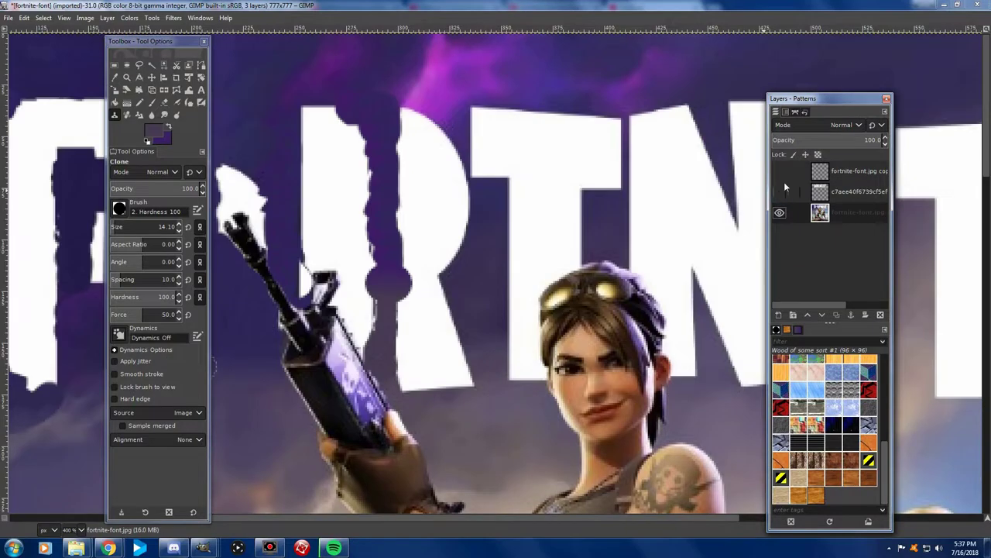
scroll(480, 222, "up", 3)
Clone purple over the white strip right of the T and its top-left corner
left_click_drag(465, 222, 508, 393)
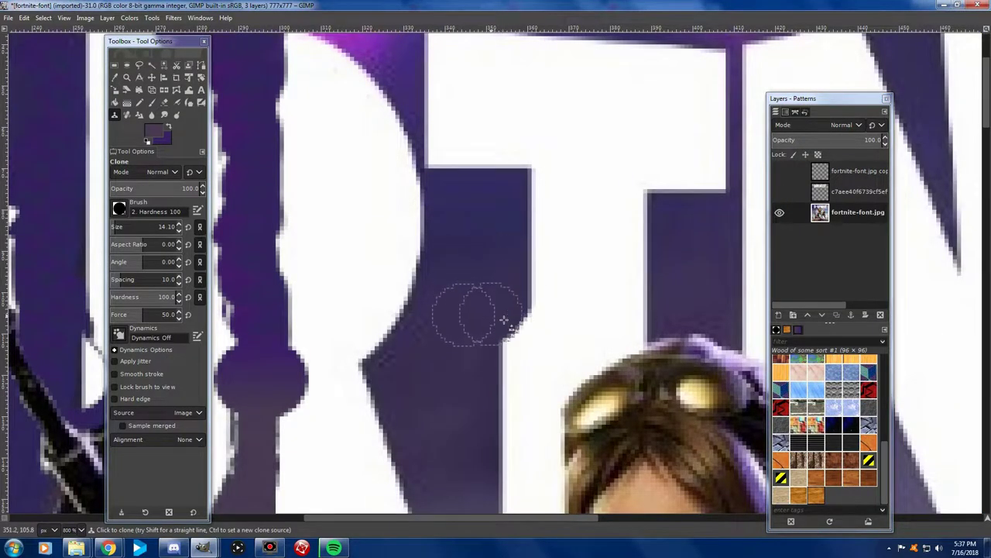
scroll(504, 383, "down", 3)
mouse_move(502, 111)
left_mouse_down()
mouse_move(536, 442)
mouse_move(543, 77)
left_mouse_up()
scroll(422, 172, "up", 6)
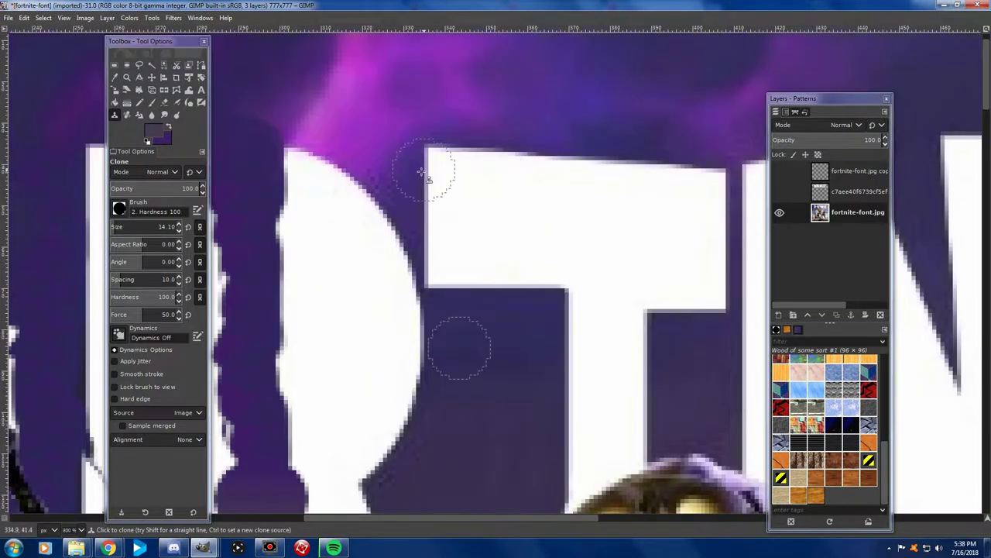
mouse_move(461, 311)
left_mouse_down()
mouse_move(445, 281)
mouse_move(436, 354)
mouse_move(410, 268)
mouse_move(449, 261)
mouse_move(427, 235)
mouse_move(470, 266)
mouse_move(509, 275)
mouse_move(436, 214)
mouse_move(523, 327)
mouse_move(445, 221)
mouse_move(532, 241)
left_mouse_up()
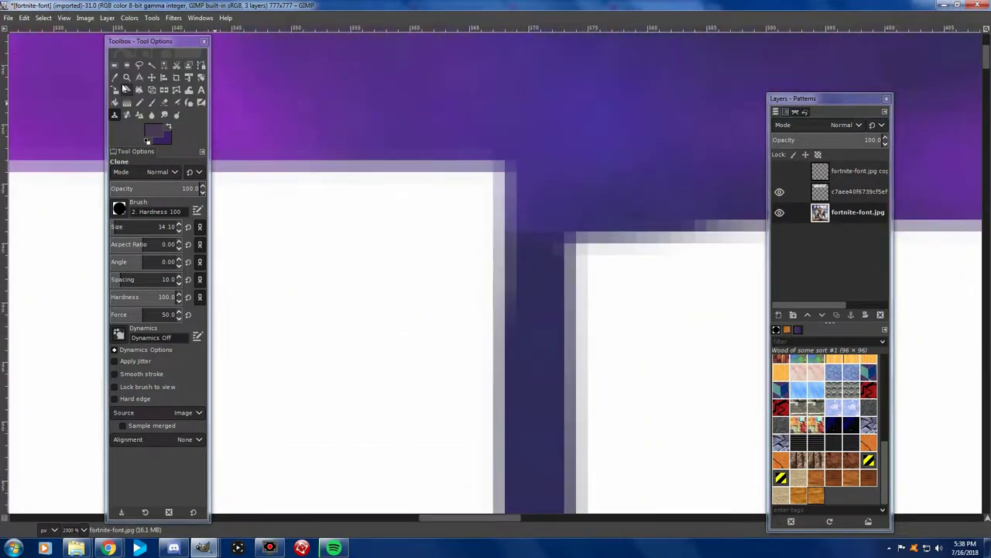
Fill a small oval where the T's top meets its stem with a vertical dark purple gradient
key("r")
left_click_drag(457, 148, 610, 289)
key("e")
left_click_drag(457, 160, 601, 291)
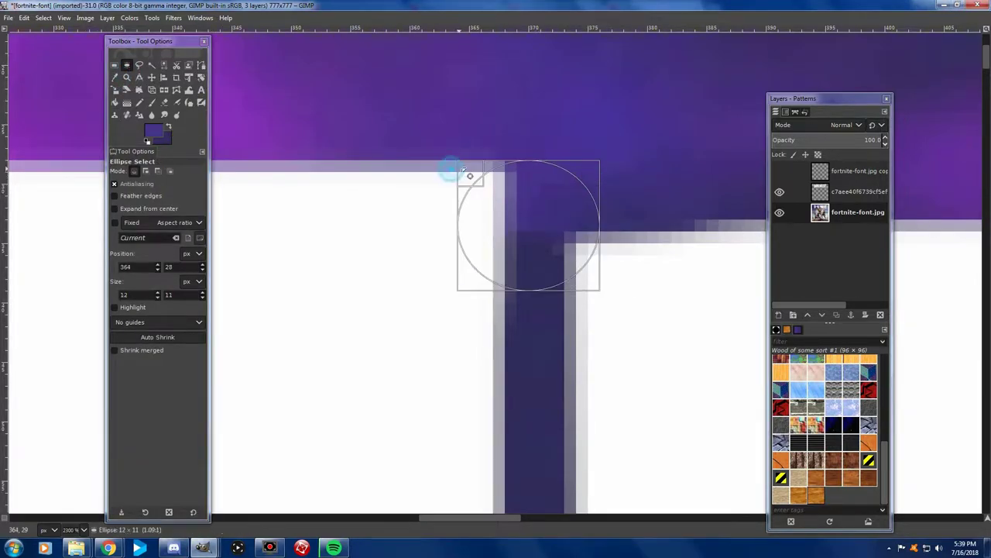
key("g")
mouse_move(528, 198)
left_mouse_down()
mouse_move(532, 257)
mouse_move(538, 199)
mouse_move(529, 246)
left_mouse_up()
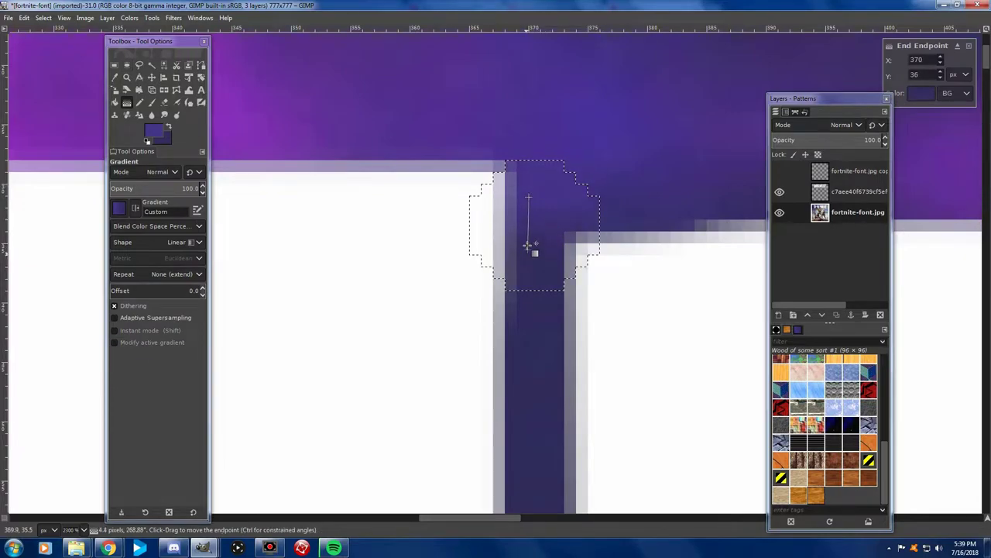
left_click_drag(528, 198, 531, 180)
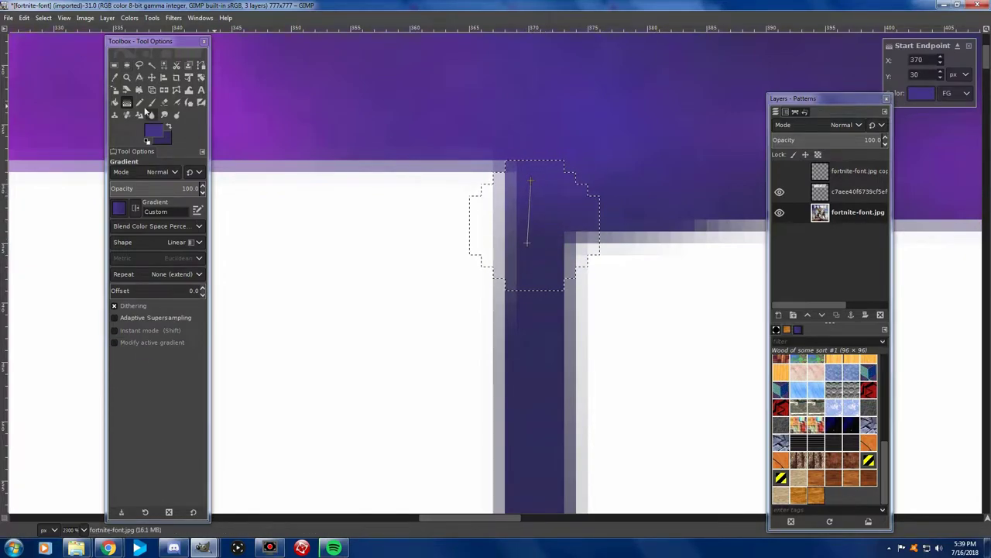
key("m")
scroll(581, 398, "down", 10)
scroll(551, 349, "up", 1)
scroll(550, 349, "up", 1)
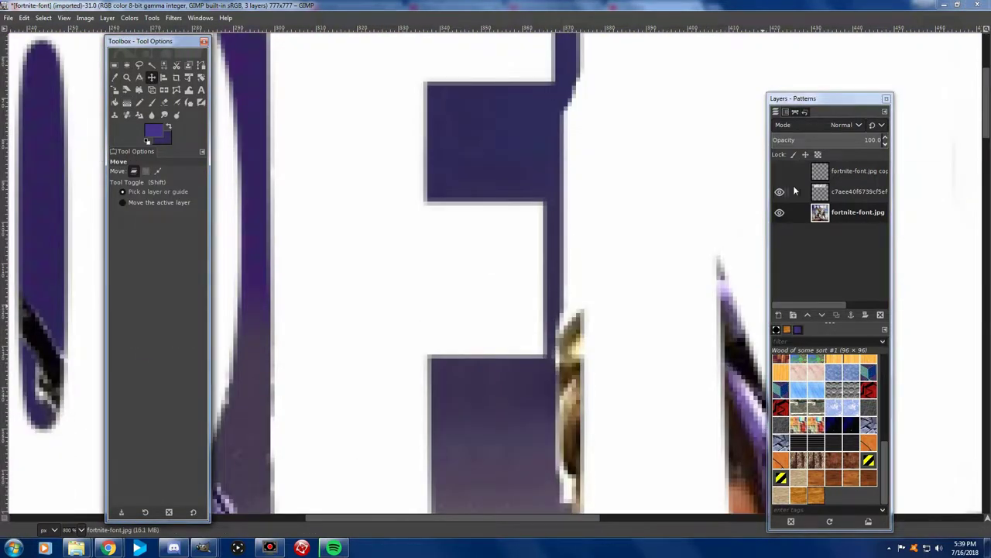
Hide the title text layer and duplicate the poster photo layer, undoing an accidental deletion
left_click(779, 192)
scroll(650, 364, "up", 1)
scroll(465, 310, "down", 2)
right_click(856, 191)
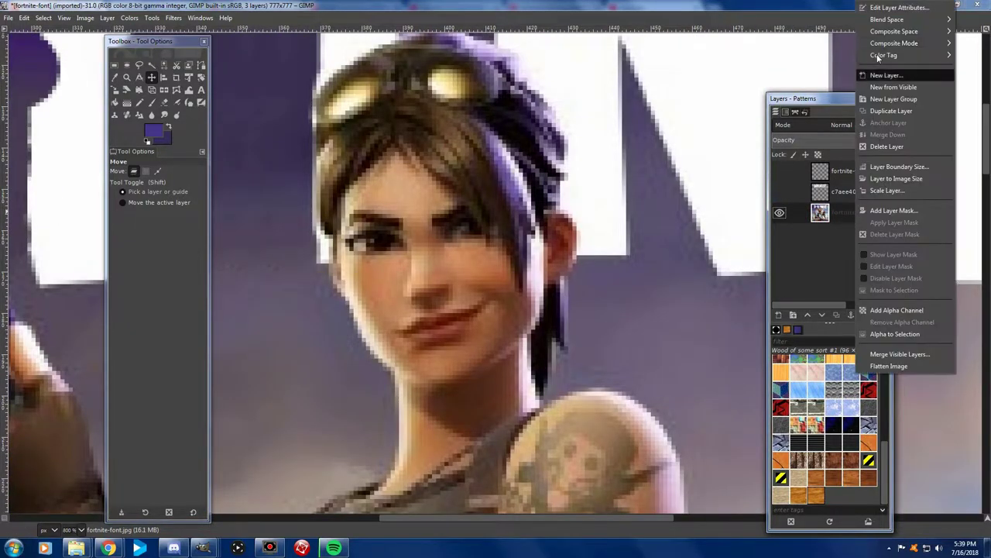
left_click(887, 146)
key("ctrl+z")
right_click(815, 211)
left_click(846, 110)
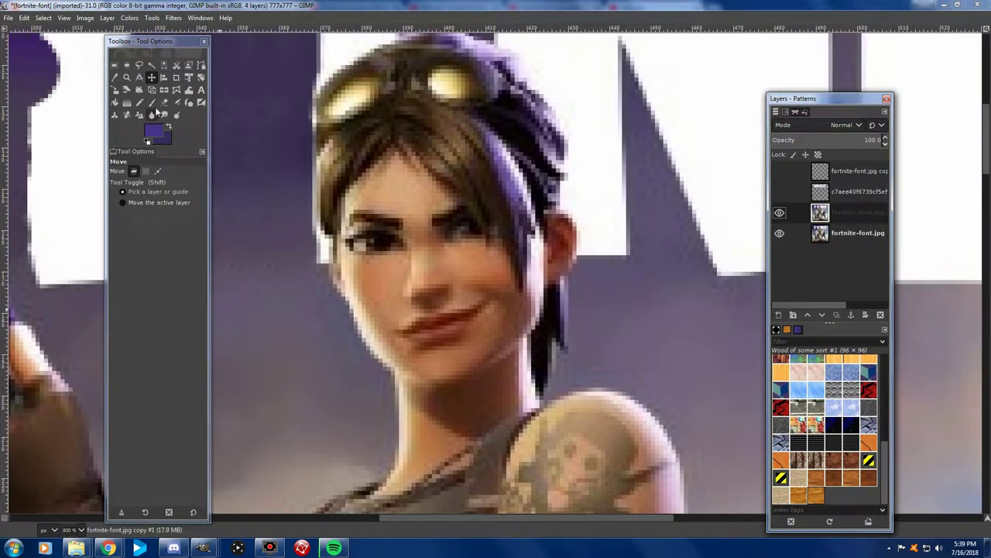
Outline the front girl's head freehand and paste it onto its own new layer, fortnite-font.jpg copy #1
key("f")
left_click(396, 433)
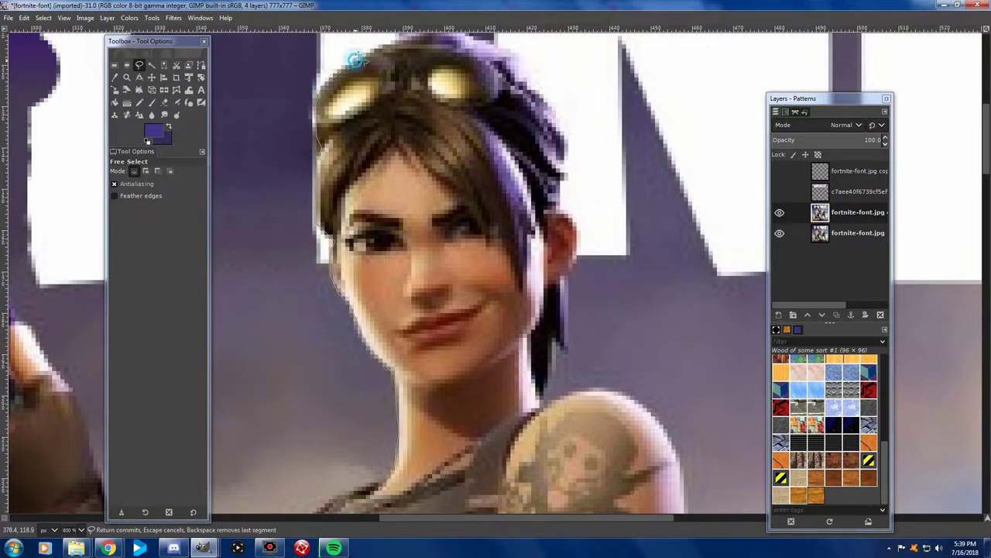
scroll(354, 60, "up", 3)
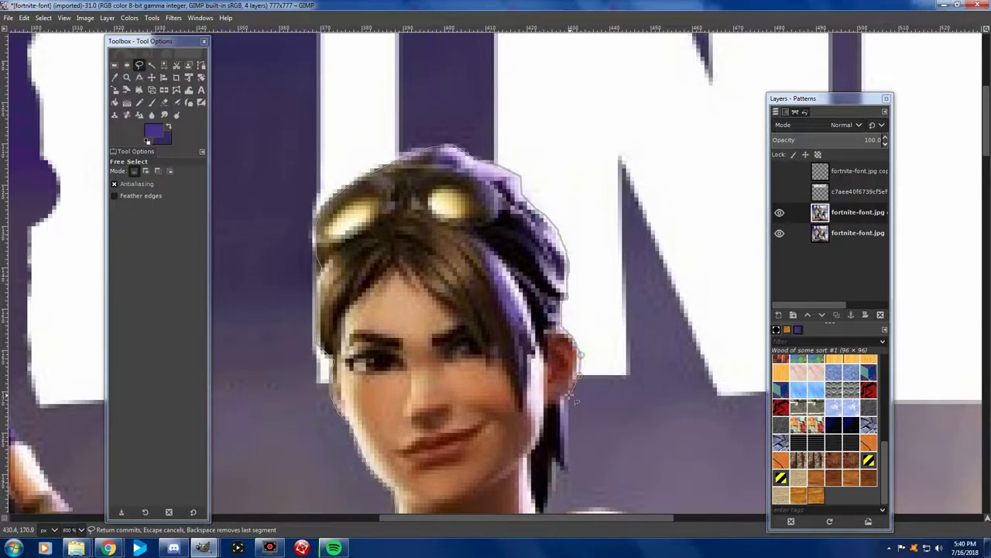
scroll(559, 465, "down", 3)
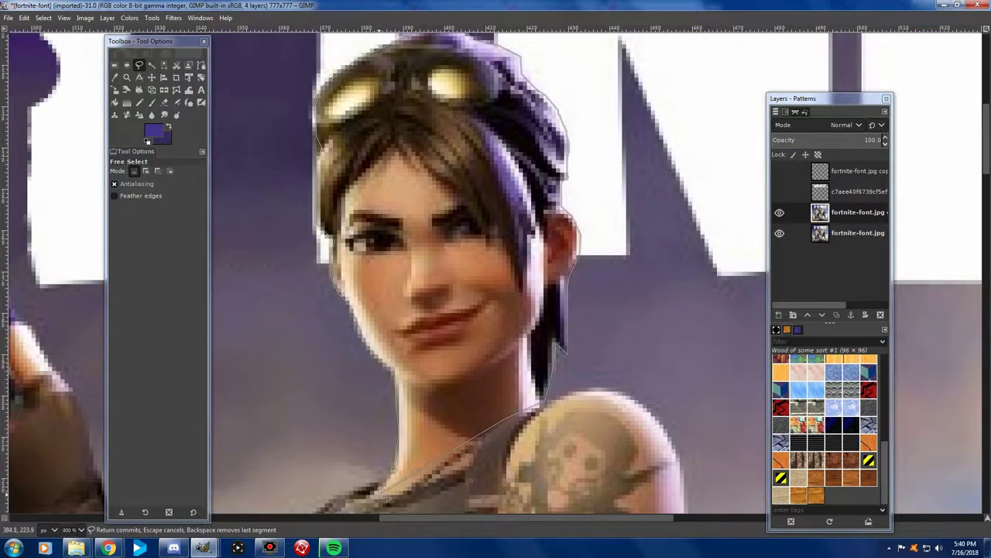
left_click(381, 488)
key("Return")
key("m")
key("ctrl+i")
key("ctrl+comma")
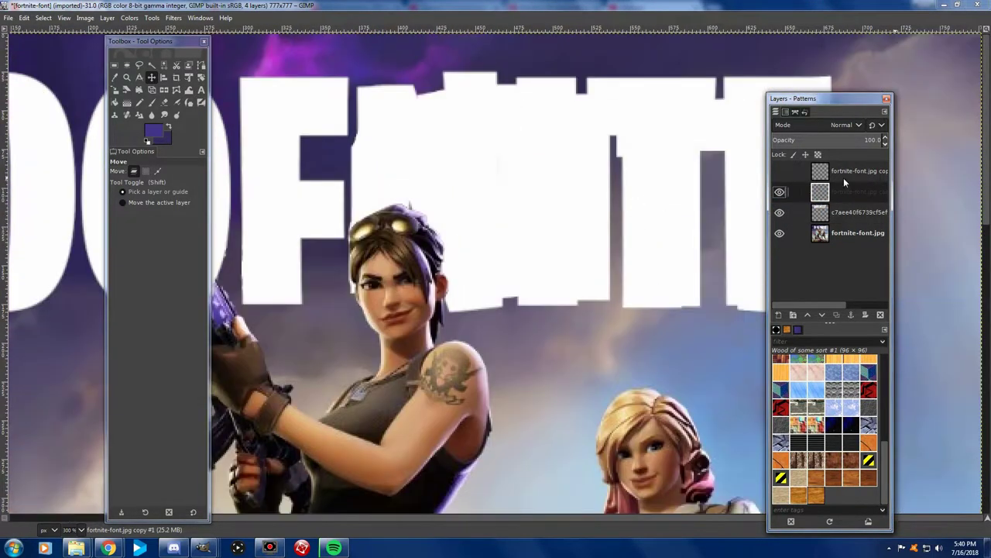
left_click(780, 212)
left_click(780, 192)
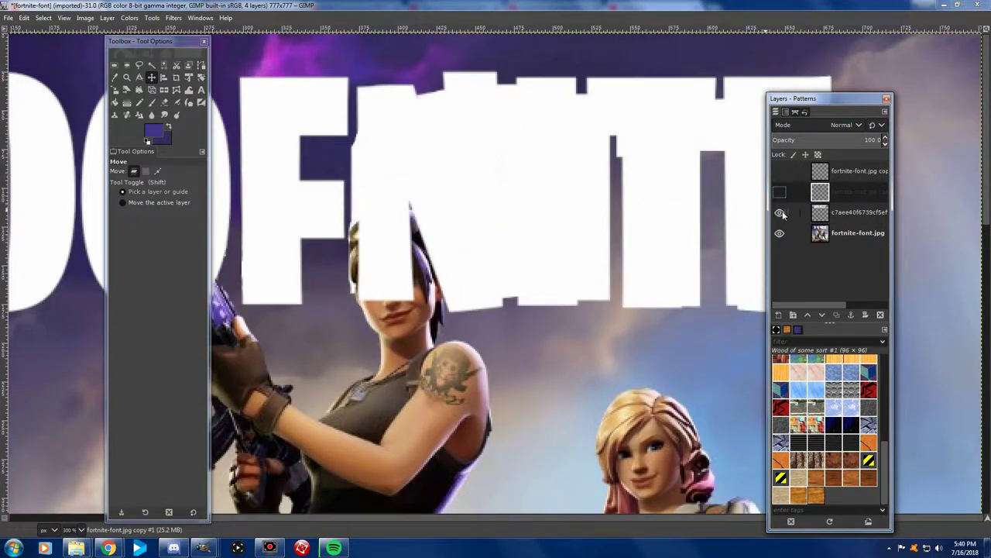
With the lettering hidden, clone purple sky over the white edge down to the hair
left_click(780, 213)
scroll(449, 162, "up", 3)
key("c")
mouse_move(363, 161)
left_mouse_down()
mouse_move(442, 100)
mouse_move(402, 126)
left_mouse_up()
mouse_move(418, 91)
left_mouse_down()
mouse_move(385, 155)
mouse_move(398, 270)
mouse_move(387, 474)
left_mouse_up()
scroll(395, 440, "down", 4)
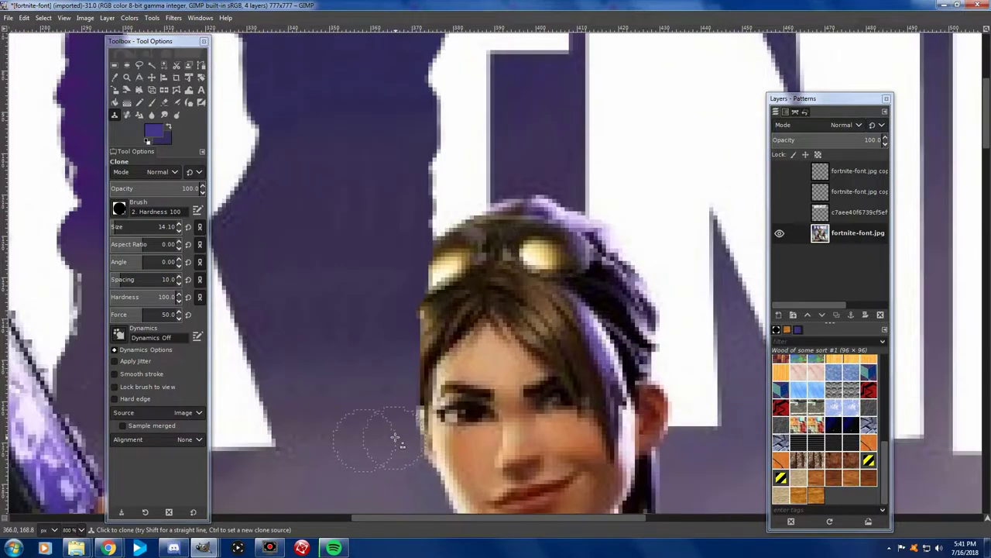
scroll(411, 135, "up", 4)
mouse_move(405, 151)
left_mouse_down()
mouse_move(458, 224)
mouse_move(432, 274)
mouse_move(453, 318)
left_mouse_up()
mouse_move(394, 154)
left_mouse_down()
mouse_move(475, 222)
mouse_move(469, 334)
mouse_move(513, 175)
mouse_move(456, 144)
left_mouse_up()
Cover the lower white block and the white between the letters with cloned sky
scroll(457, 144, "up", 4)
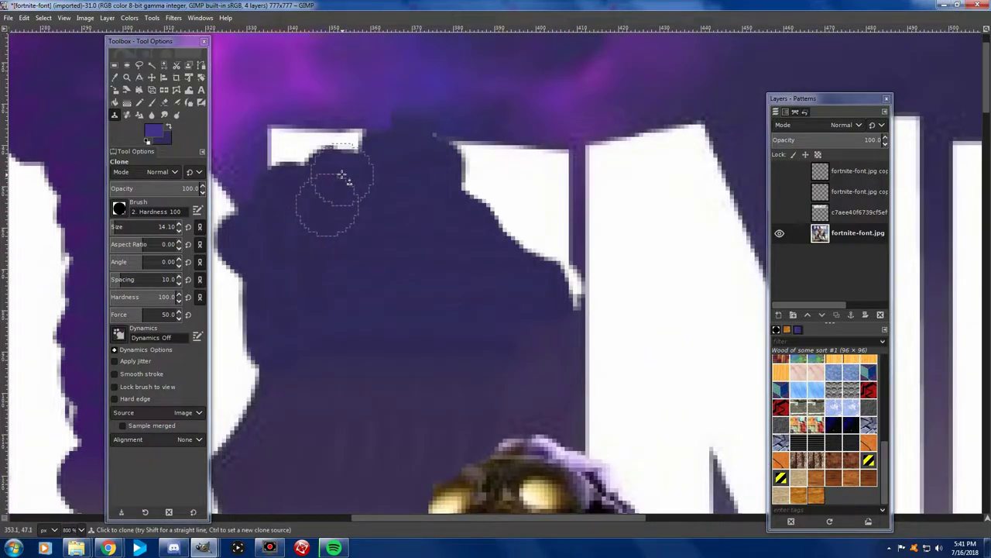
left_click_drag(343, 166, 283, 164)
left_click_drag(442, 165, 533, 252)
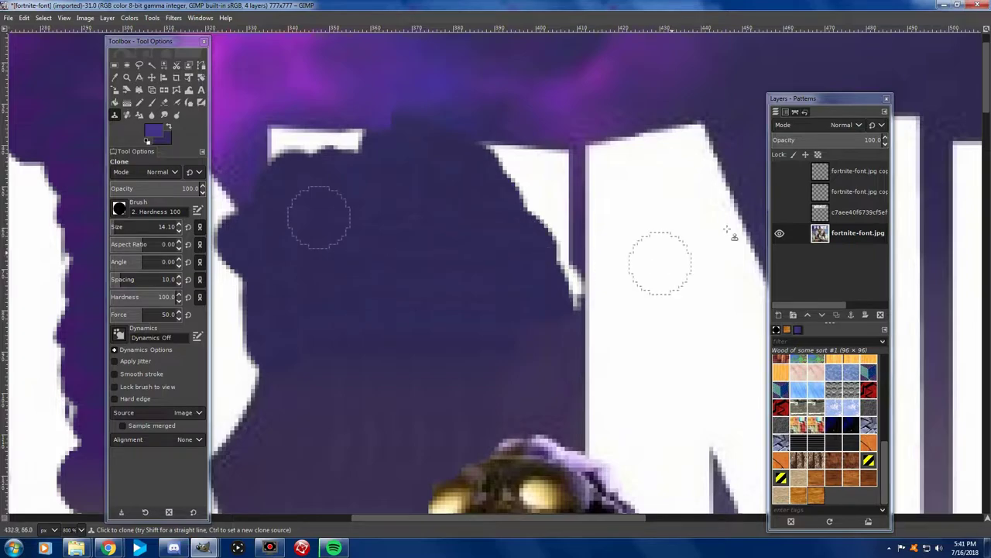
left_click(780, 213)
scroll(309, 99, "right", 5)
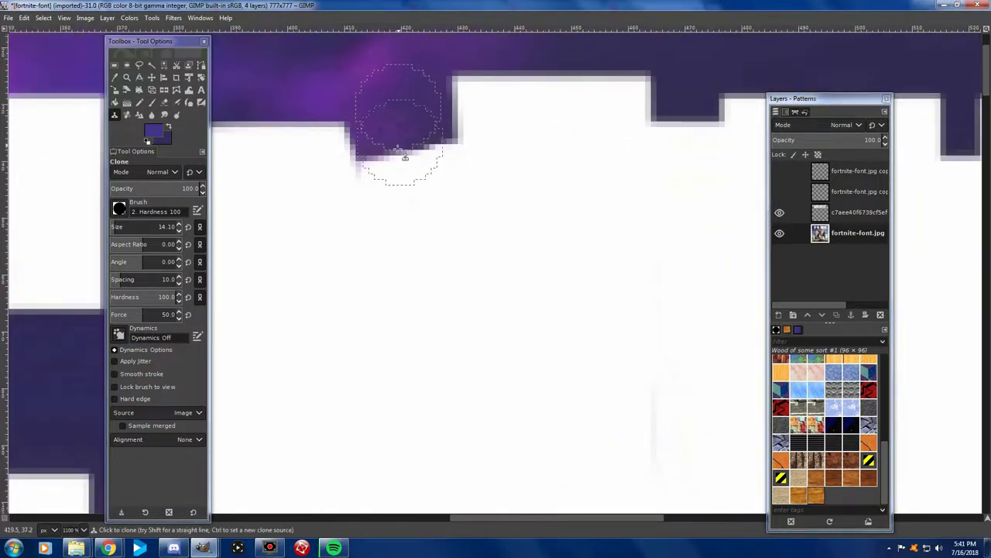
left_click_drag(409, 111, 423, 190)
mouse_move(398, 107)
left_mouse_down()
mouse_move(410, 248)
mouse_move(343, 181)
left_mouse_up()
scroll(436, 167, "down", 1)
scroll(447, 152, "up", 2)
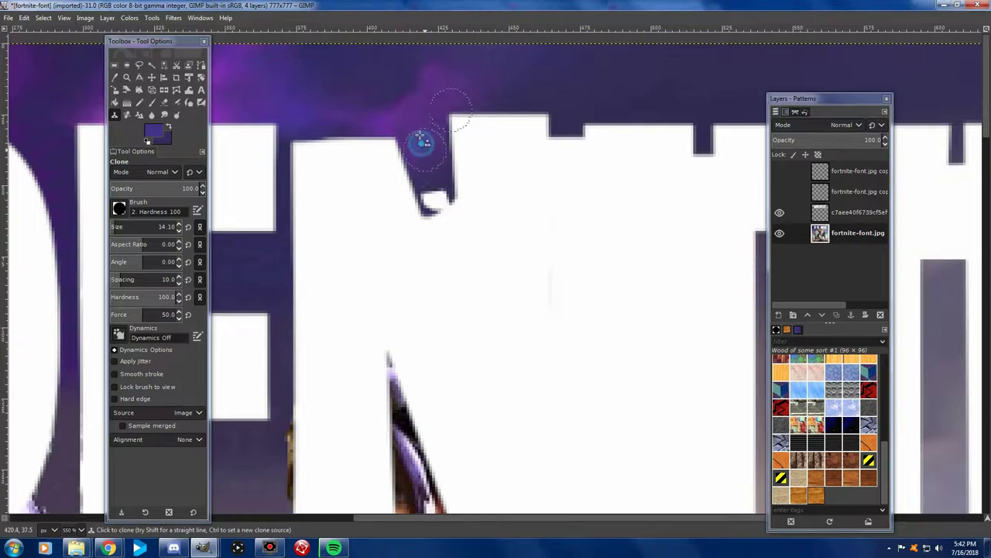
Carve a narrow vertical purple gap from the notch down to the bar's bottom
left_click_drag(423, 131, 457, 299)
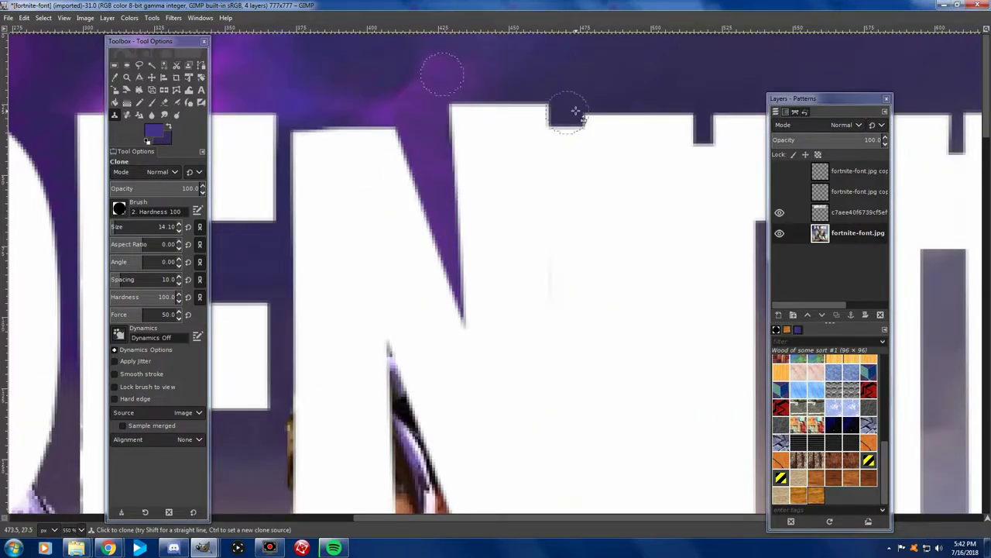
left_click_drag(567, 133, 568, 354)
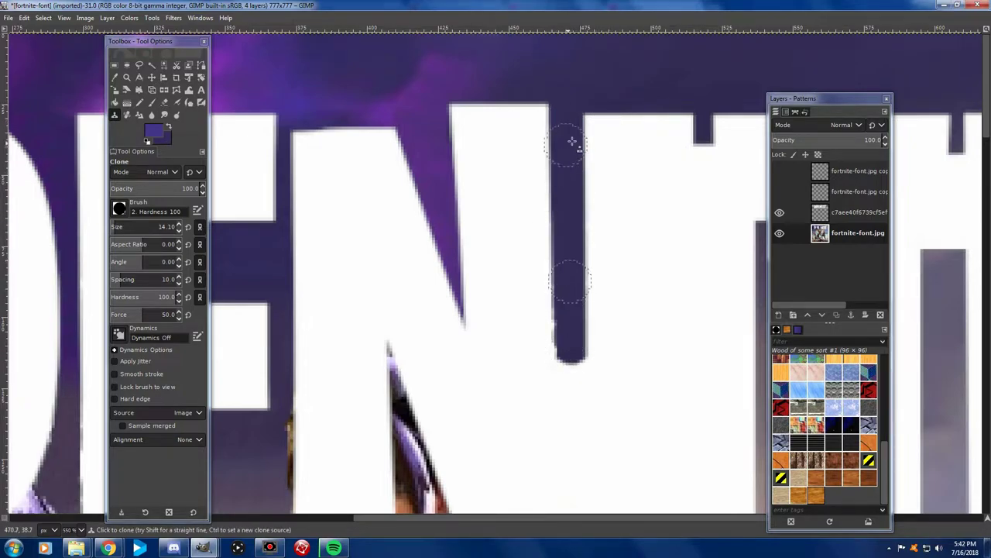
left_click_drag(558, 275, 571, 406)
scroll(571, 405, "down", 3)
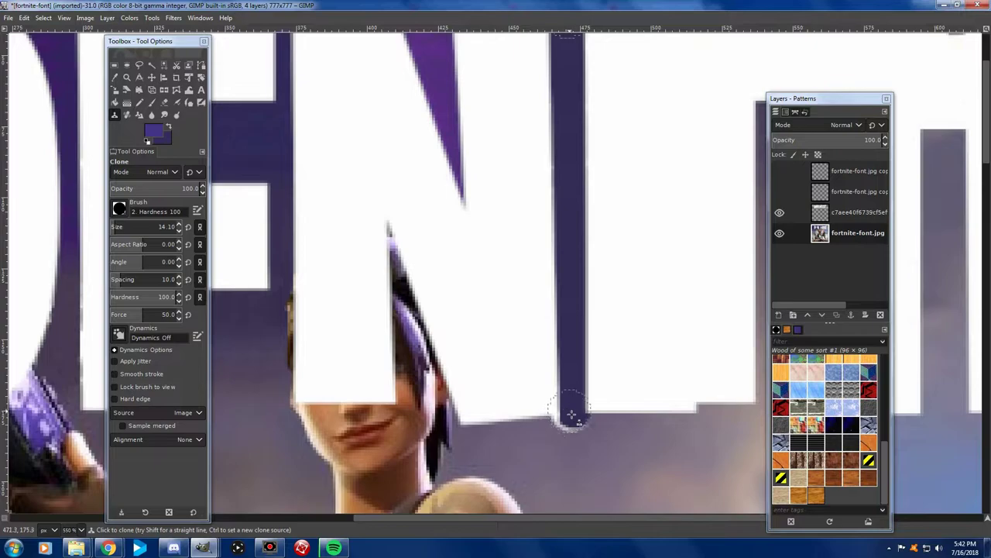
scroll(570, 416, "up", 2)
Fill a rectangle at the bar's bottom with a purple gradient fading into the lower sky
key("r")
left_click_drag(427, 132, 648, 443)
key("o")
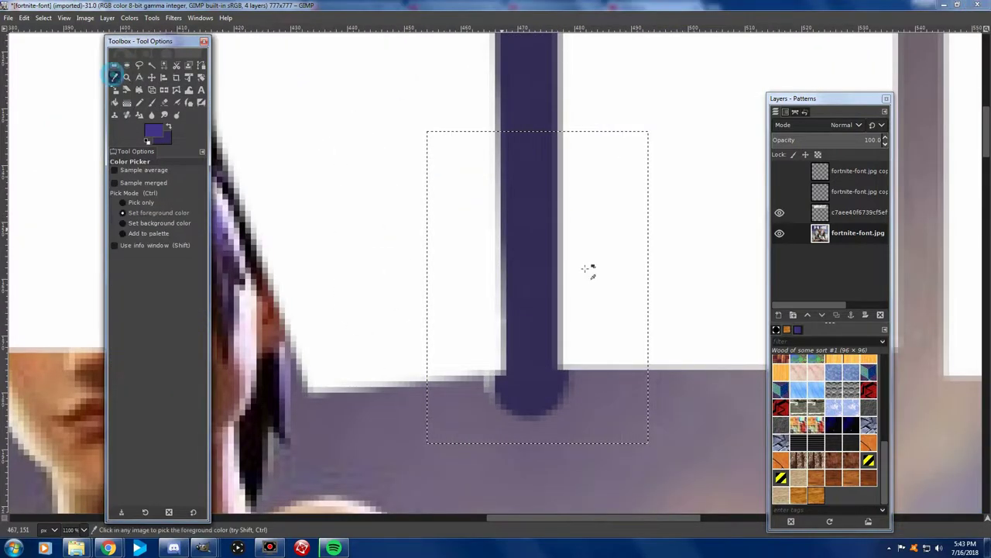
key("g")
left_click_drag(529, 194, 540, 356)
left_click_drag(530, 195, 534, 157)
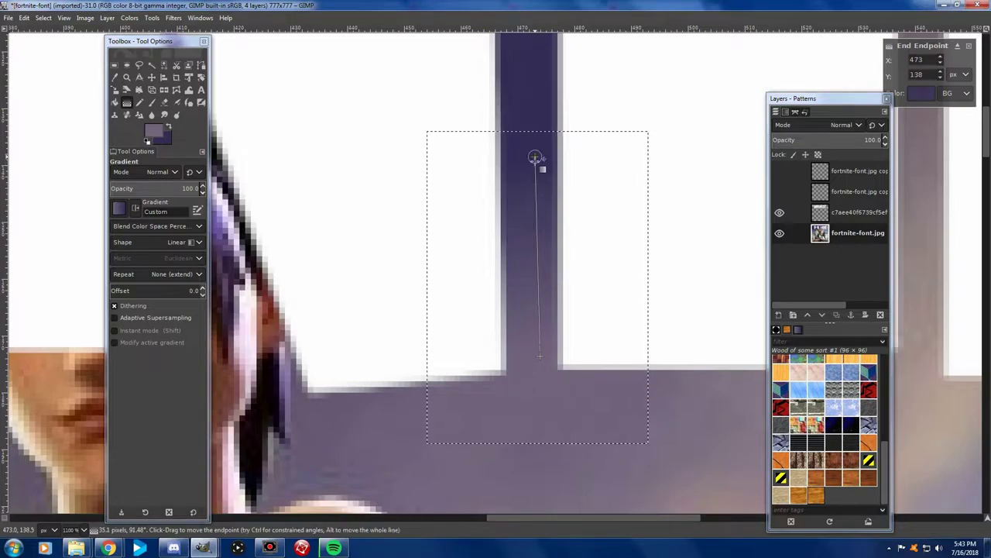
left_click(152, 78)
key("ctrl+shift+a")
Extend the dark purple gap bar further down with the Clone tool
scroll(659, 471, "up", 1)
scroll(659, 470, "up", 1)
key("s")
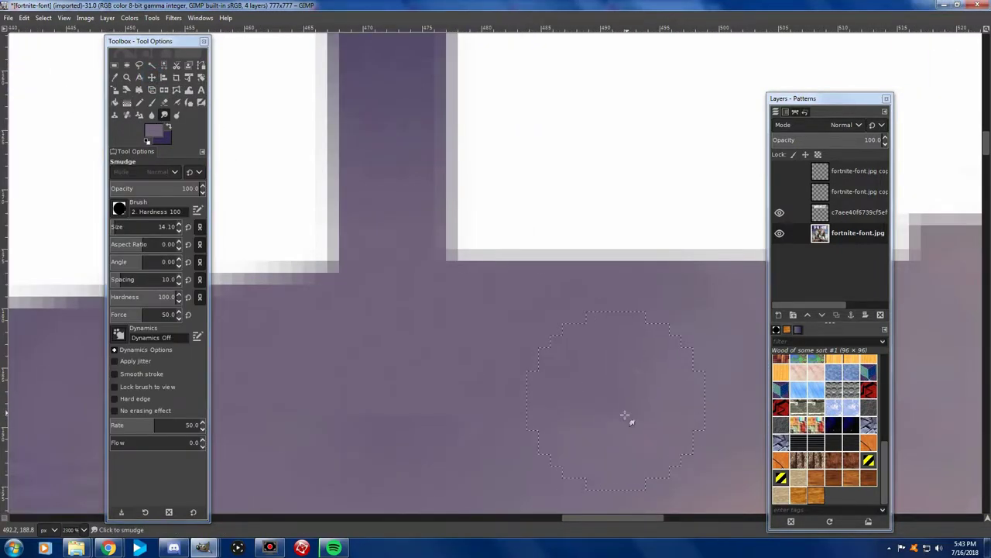
scroll(642, 389, "left", 3)
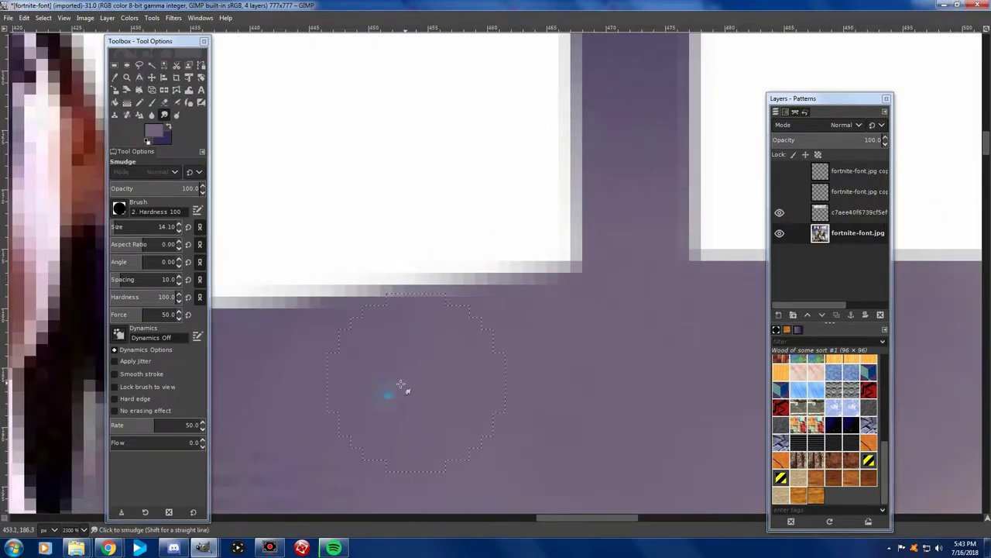
scroll(686, 434, "down", 3)
left_click(114, 115)
scroll(527, 232, "down", 3)
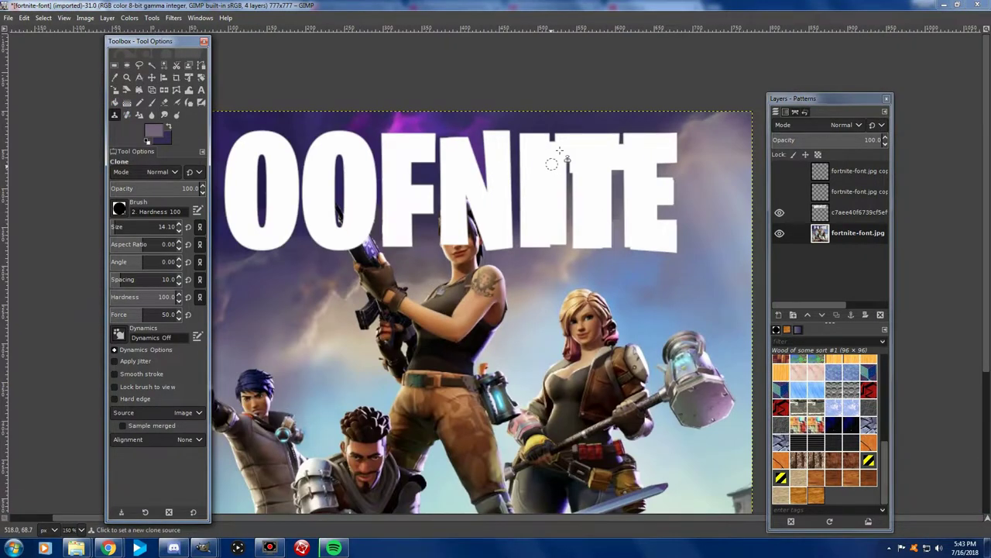
scroll(527, 77, "up", 4)
mouse_move(519, 186)
left_mouse_down()
mouse_move(524, 110)
mouse_move(520, 310)
mouse_move(531, 380)
left_mouse_up()
scroll(534, 325, "down", 5)
left_click_drag(537, 255, 538, 364)
Sample the lighter sky colour and select the tall gap between the letters
scroll(550, 279, "up", 5)
left_click(115, 78)
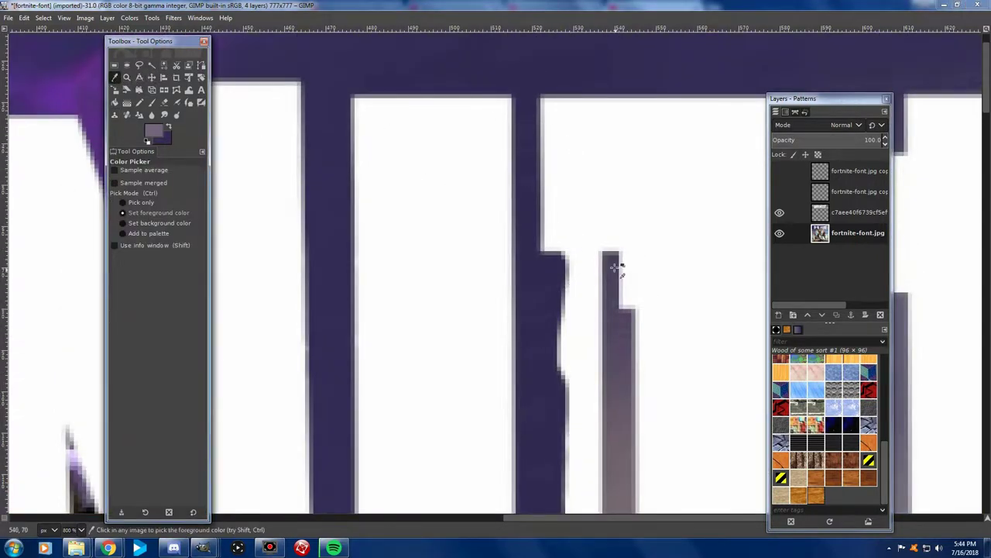
scroll(256, 62, "down", 5)
left_click(127, 103)
scroll(310, 105, "up", 5)
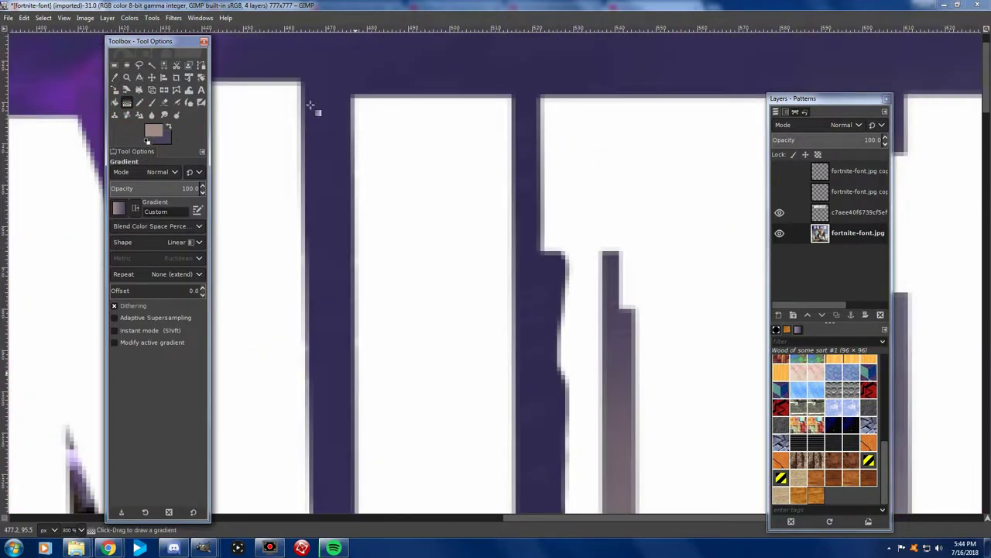
left_click(115, 65)
left_click_drag(498, 254, 597, 332)
Fill the tall gap with a dark-to-light sky gradient and commit it
scroll(598, 331, "down", 5)
scroll(597, 332, "up", 2)
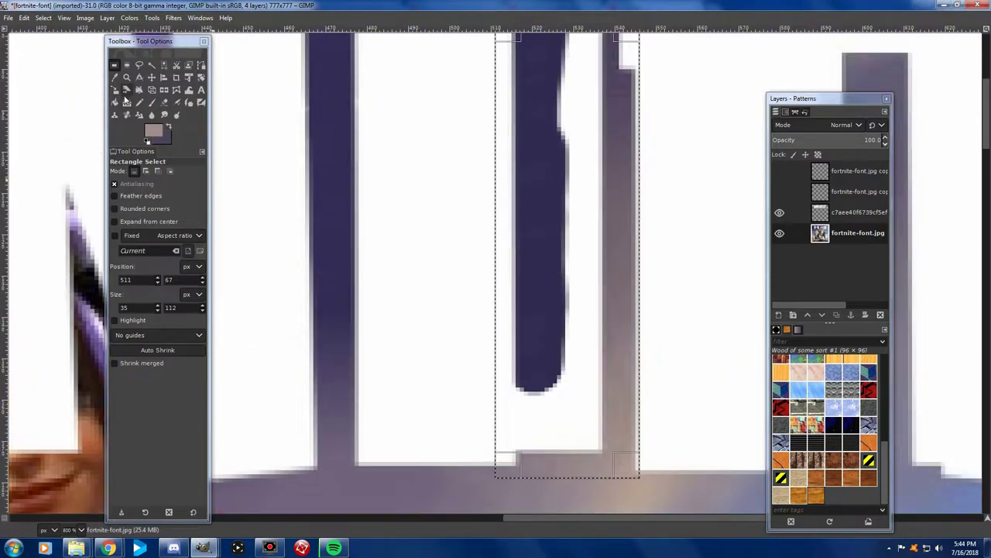
left_click(139, 115)
mouse_move(554, 206)
left_mouse_down()
mouse_move(548, 360)
mouse_move(549, 280)
left_mouse_up()
scroll(558, 438, "up", 5)
scroll(524, 350, "down", 5)
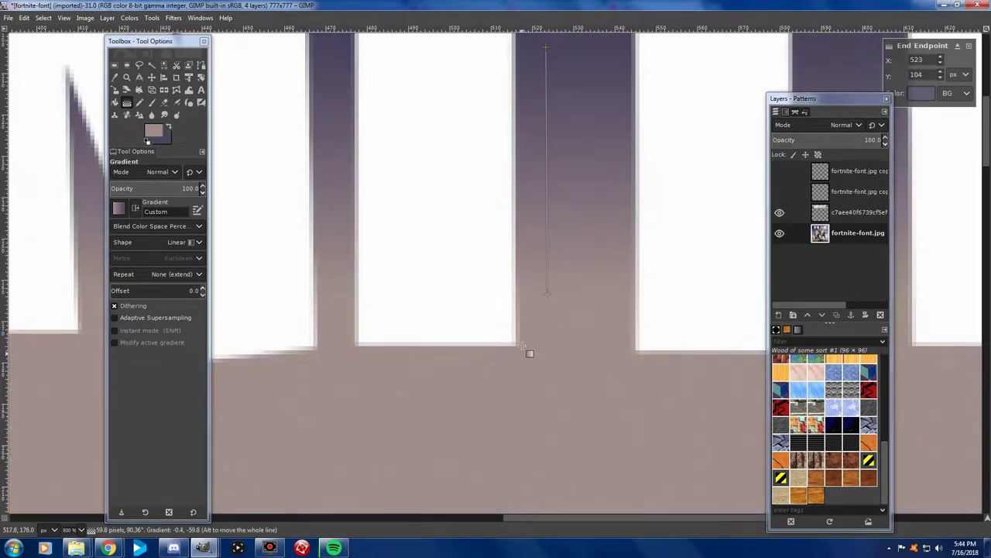
key("1")
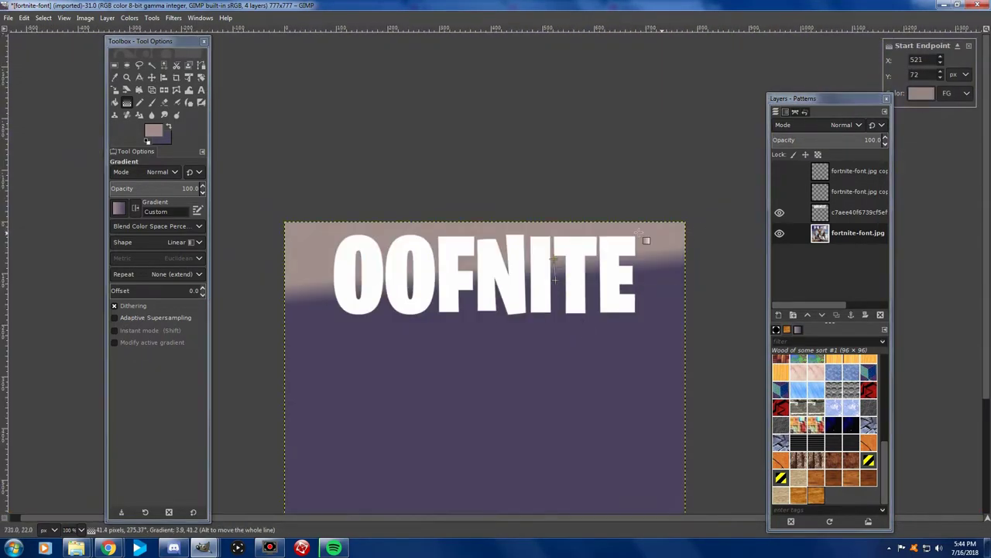
key("m")
Fill the next gap between the letters with a fading gradient, then deselect
scroll(490, 278, "up", 5)
key("r")
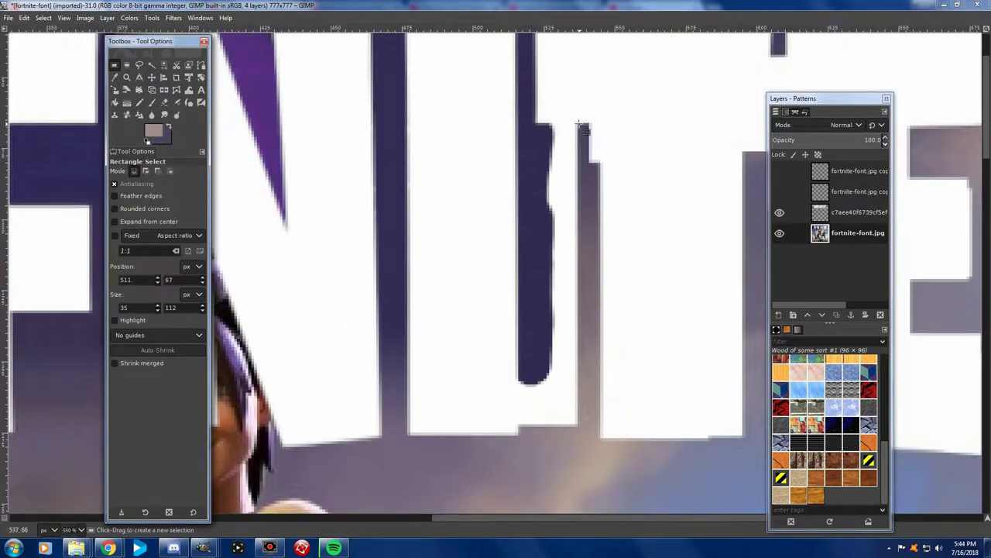
left_click_drag(579, 123, 474, 434)
left_click(128, 102)
left_click_drag(539, 153, 542, 425)
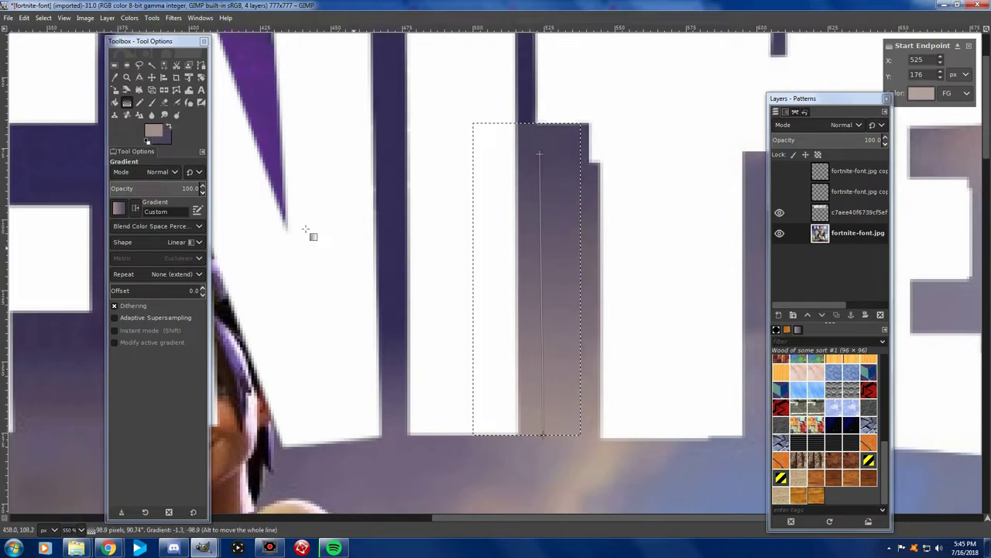
key("m")
key("ctrl+shift+a")
Smudge the stepped top-right edge of the filled block to soften it
scroll(593, 279, "up", 2)
key("s")
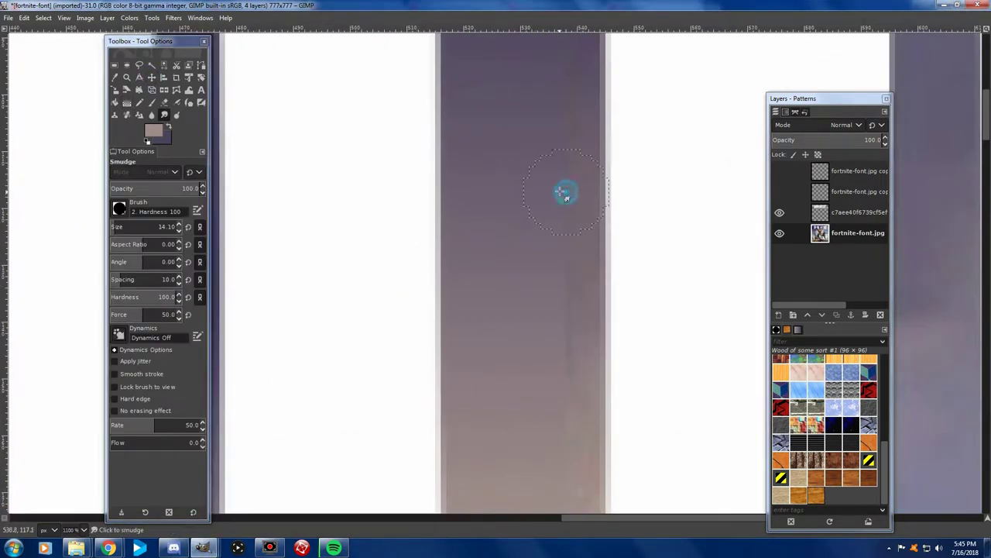
scroll(558, 306, "down", 5)
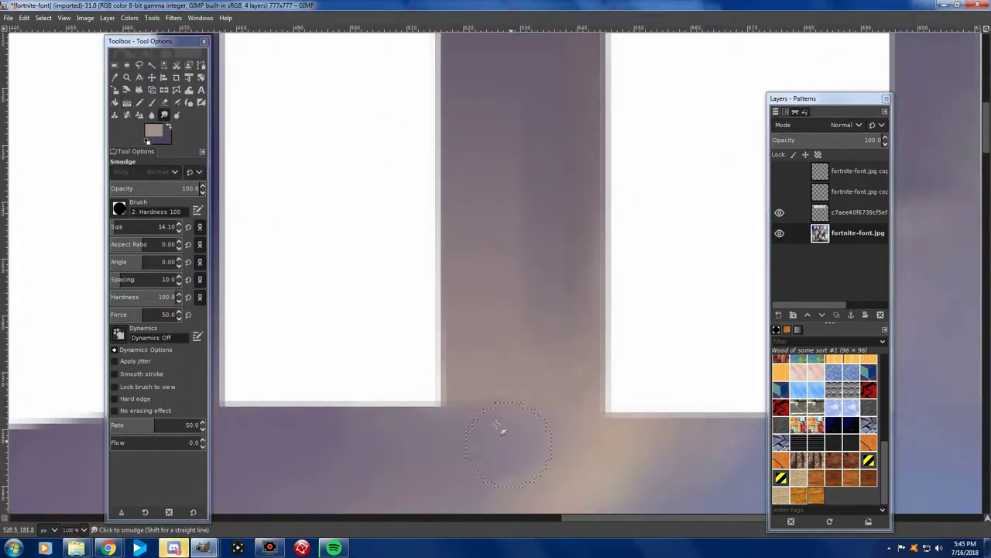
scroll(519, 240, "up", 5)
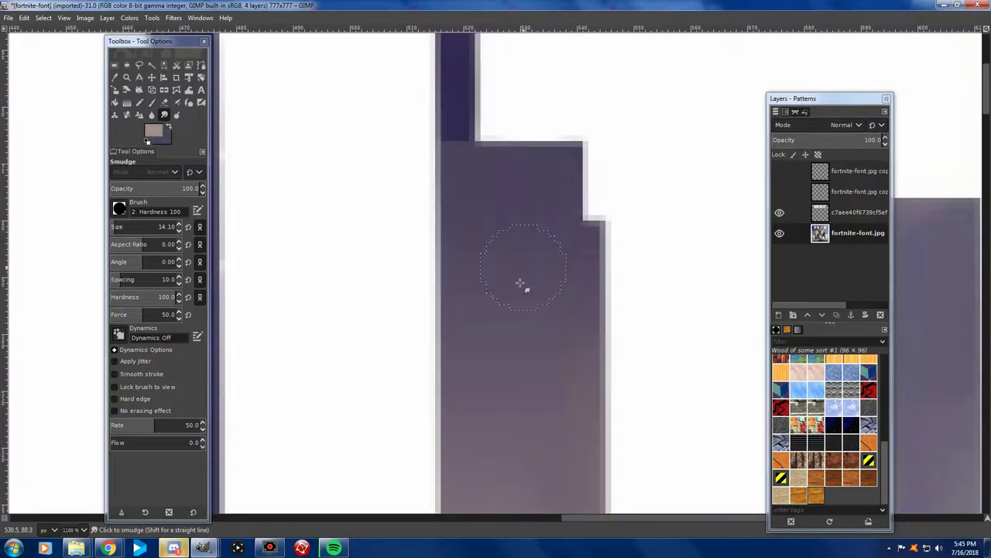
left_click_drag(504, 154, 593, 163)
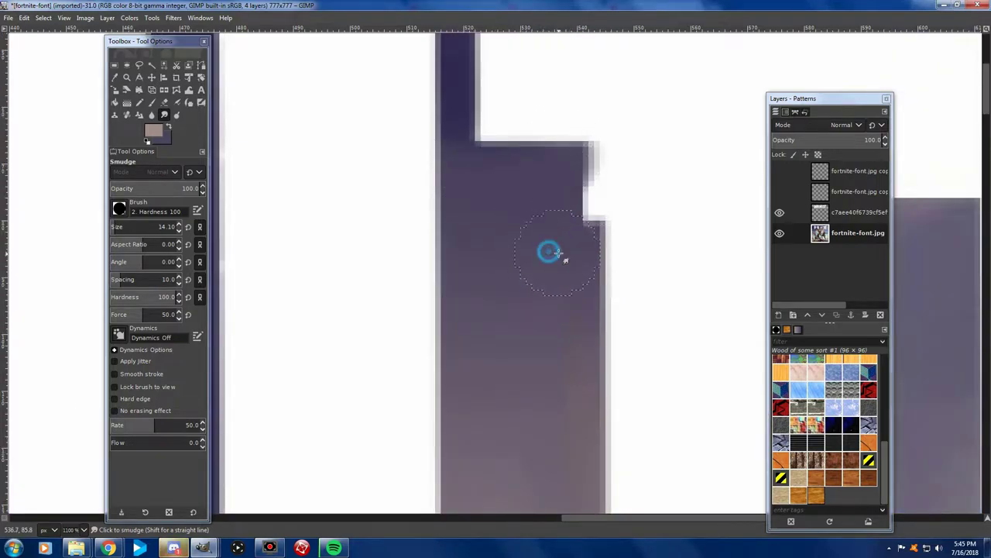
scroll(558, 334, "down", 5)
Clone smooth sky over the plain strip and dark blobs, then smudge the bottom gap
key("c")
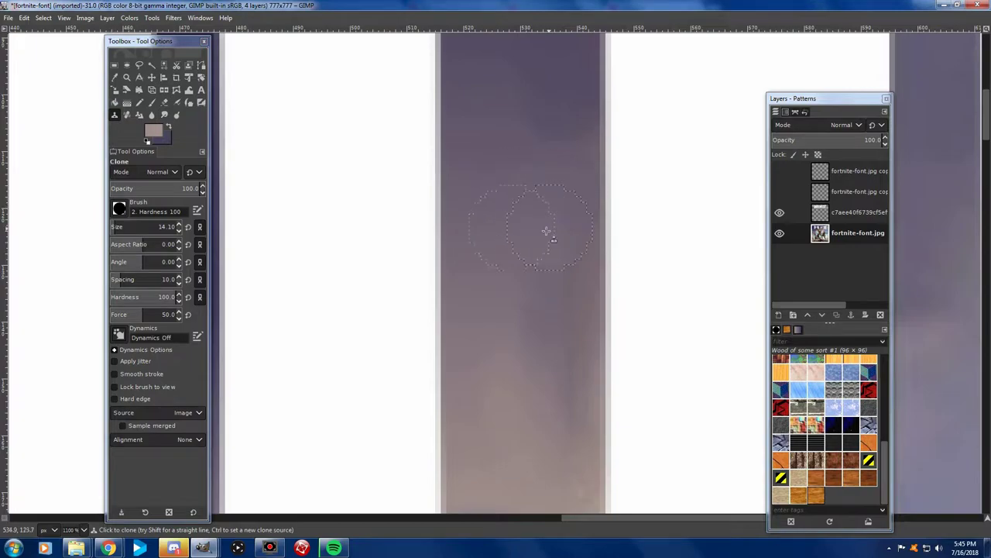
left_click(512, 295)
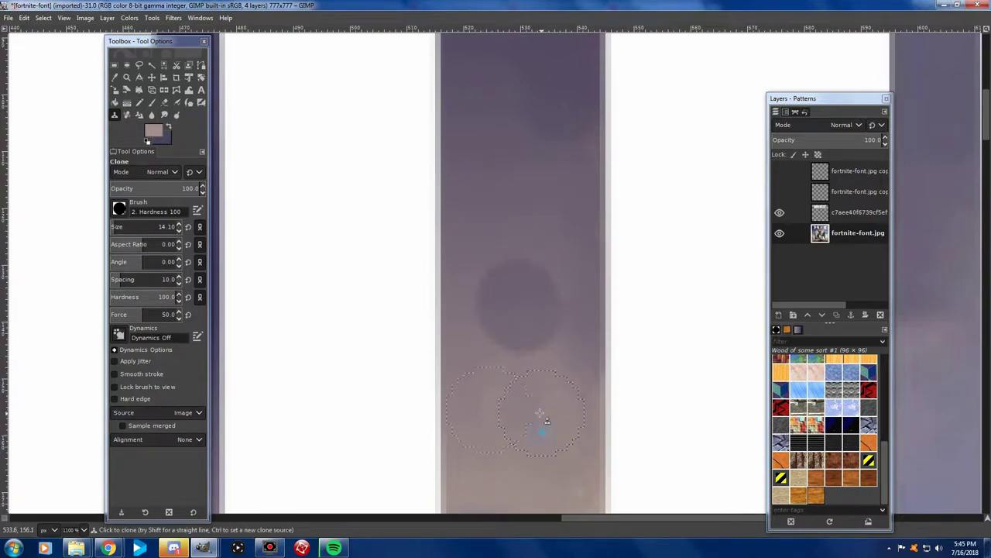
left_click(528, 342)
left_click(561, 357)
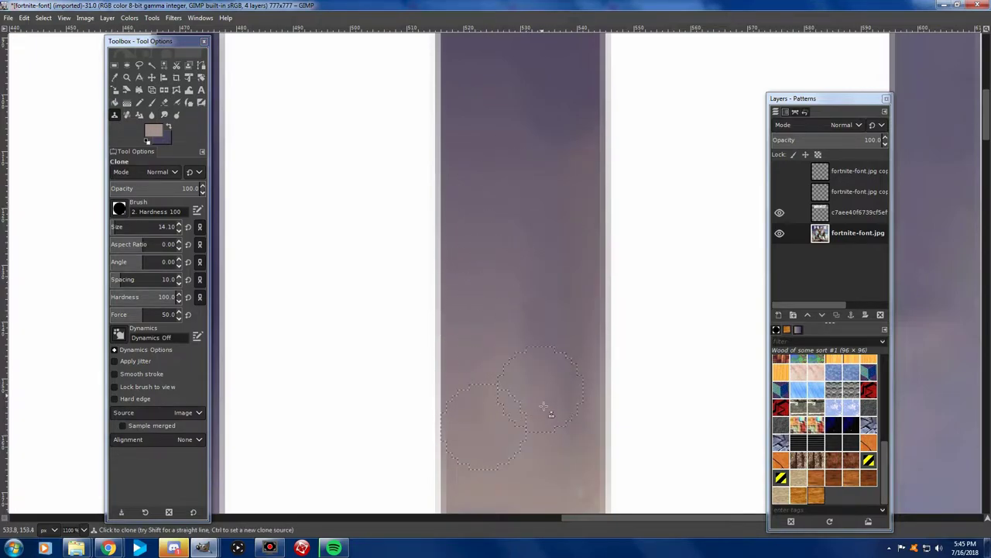
left_click(163, 115)
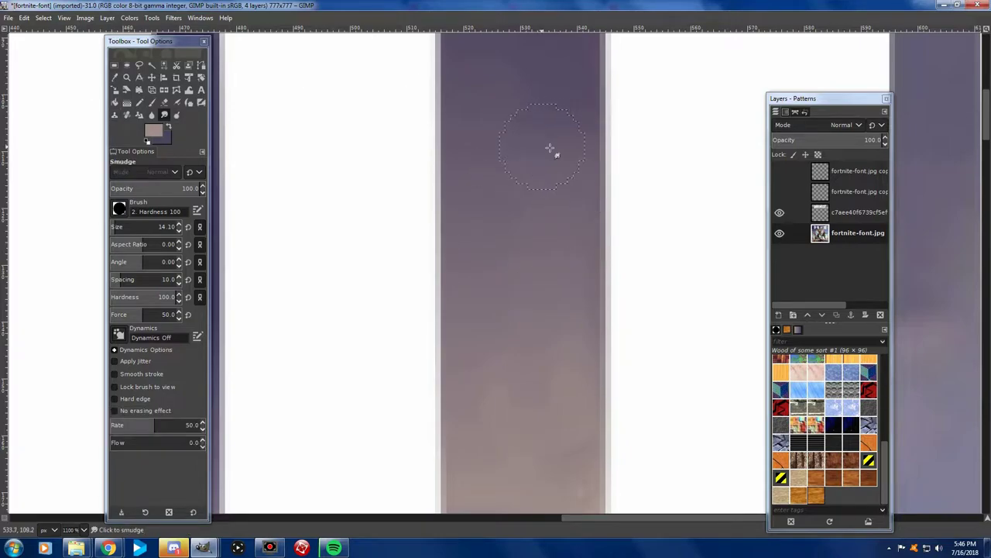
scroll(524, 379, "down", 3)
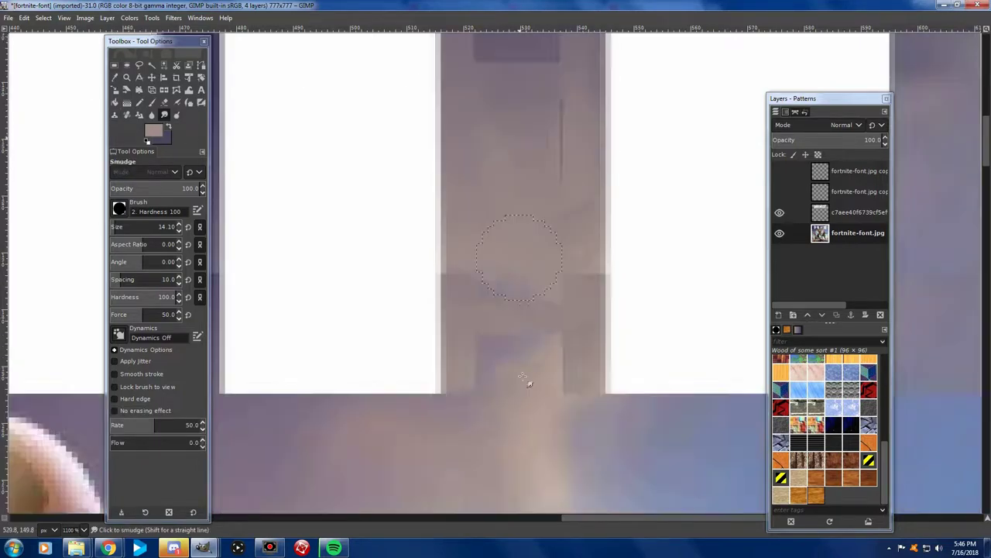
mouse_move(508, 439)
left_mouse_down()
mouse_move(586, 436)
mouse_move(498, 436)
mouse_move(537, 465)
left_mouse_up()
scroll(577, 425, "down", 3)
scroll(577, 425, "up", 3)
Clone sky over the white strip beside and above the T stem
key("c")
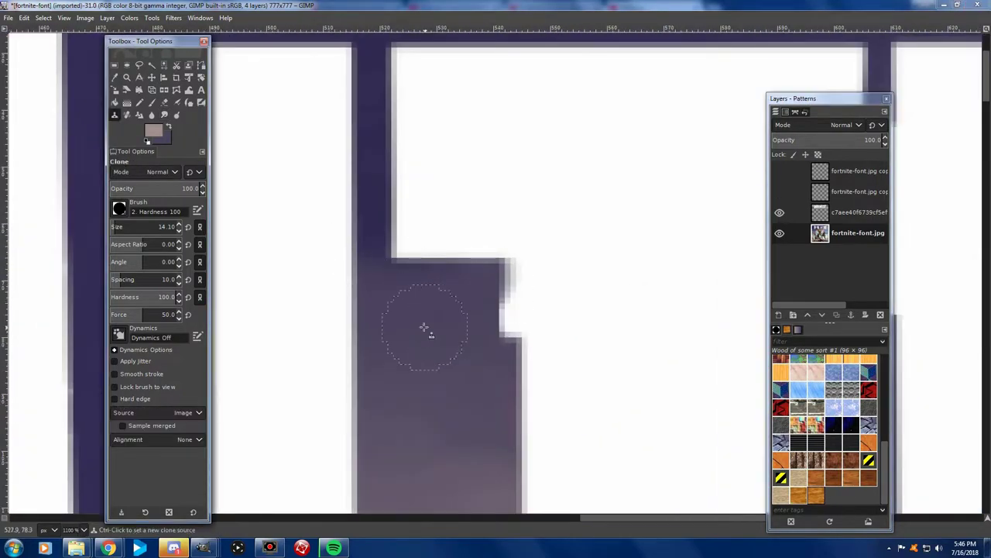
scroll(678, 232, "down", 2)
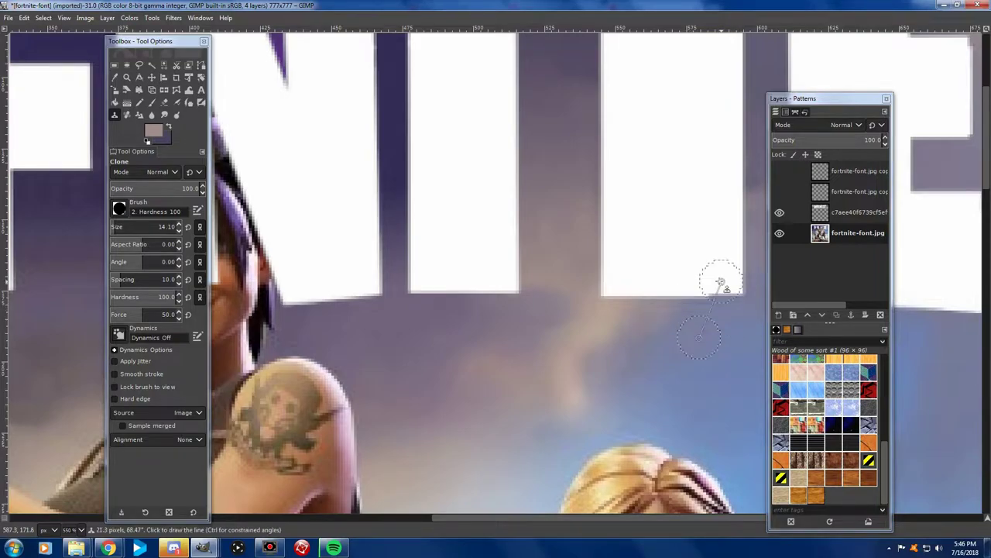
scroll(719, 277, "right", 3)
scroll(500, 233, "up", 2)
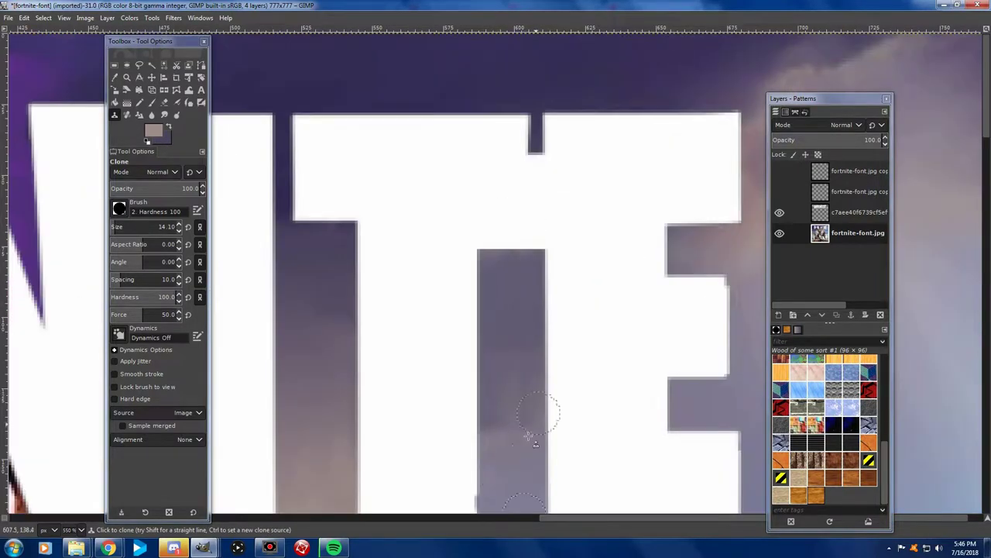
scroll(495, 263, "down", 2)
left_click_drag(488, 295, 469, 271)
scroll(476, 279, "up", 2)
left_click_drag(473, 380, 480, 153)
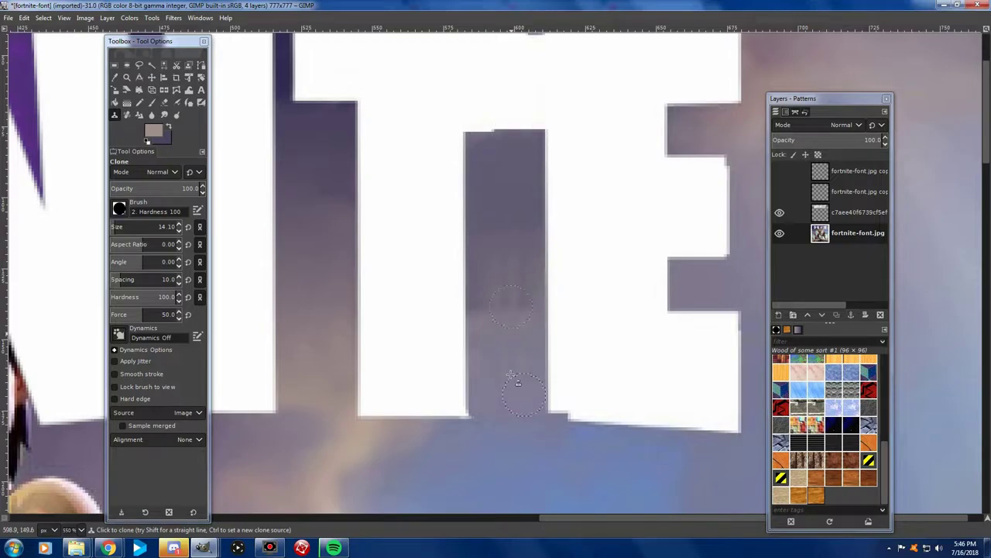
scroll(523, 291, "up", 2)
left_click_drag(507, 245, 478, 254)
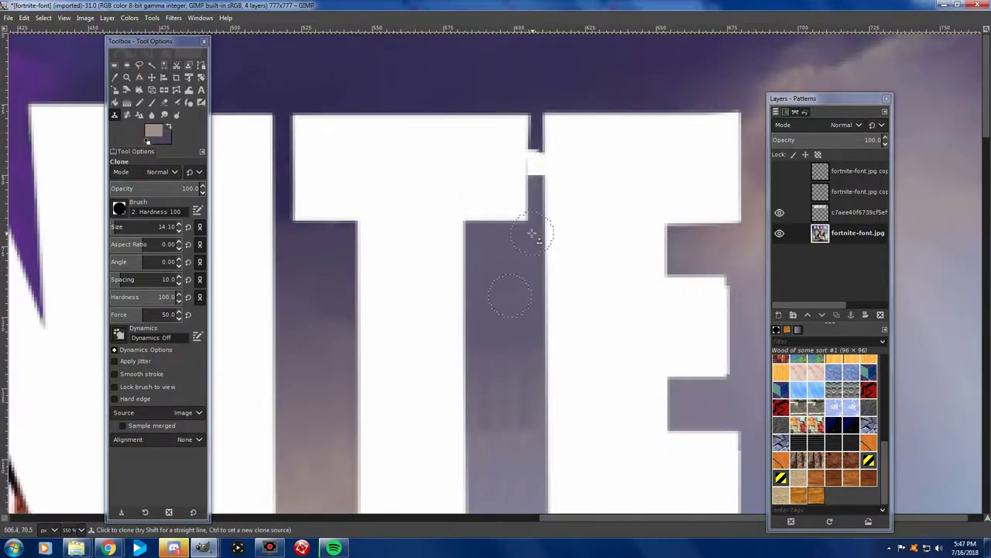
scroll(541, 102, "up", 4, "ctrl")
Sample the dark sky colour and gradient-fill a selection around the T stem gap
key("o")
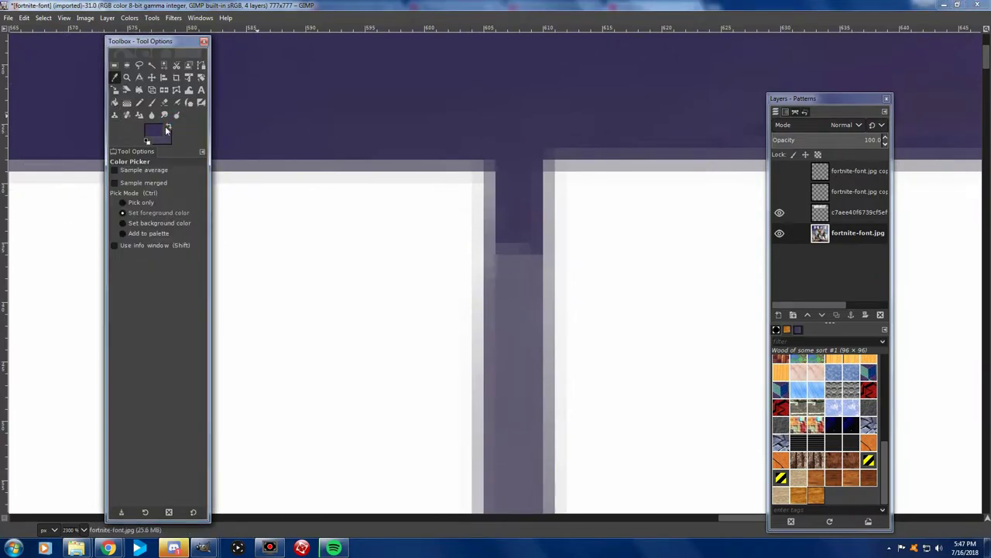
left_click(127, 65)
left_click_drag(425, 159, 627, 361)
left_click_drag(524, 272, 512, 260)
key("g")
mouse_move(515, 341)
left_mouse_down()
mouse_move(515, 210)
mouse_move(515, 281)
left_mouse_up()
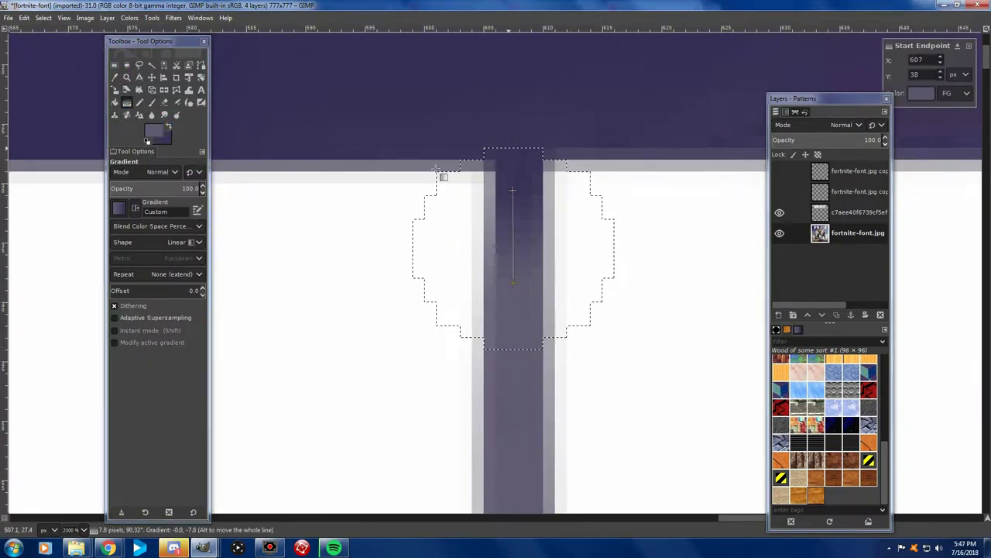
key("m")
Clone sky over the E's white bottom-right corner, undoing a misplaced patch
scroll(465, 271, "down", 2, "ctrl")
scroll(487, 392, "down", 4, "ctrl")
scroll(487, 392, "down", 2, "ctrl")
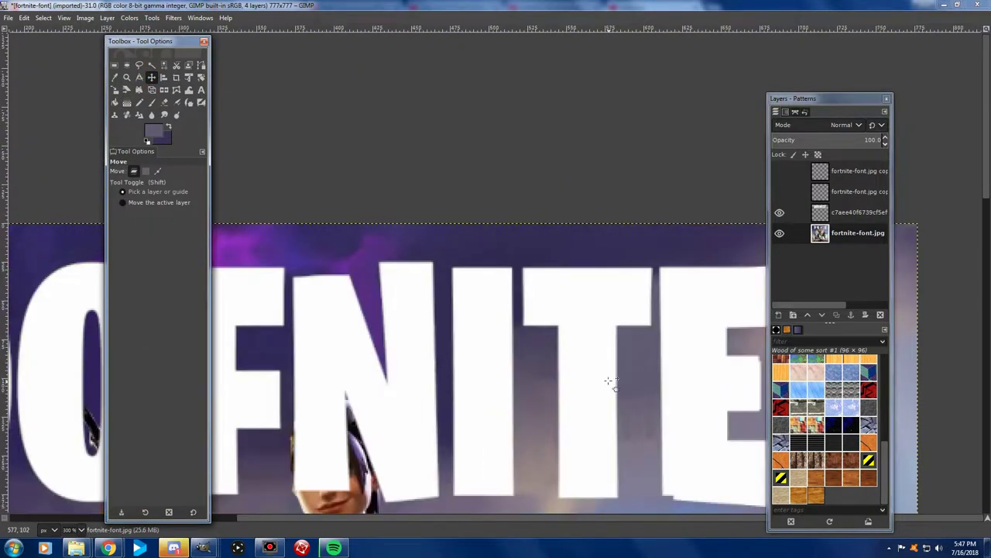
scroll(609, 381, "down", 3)
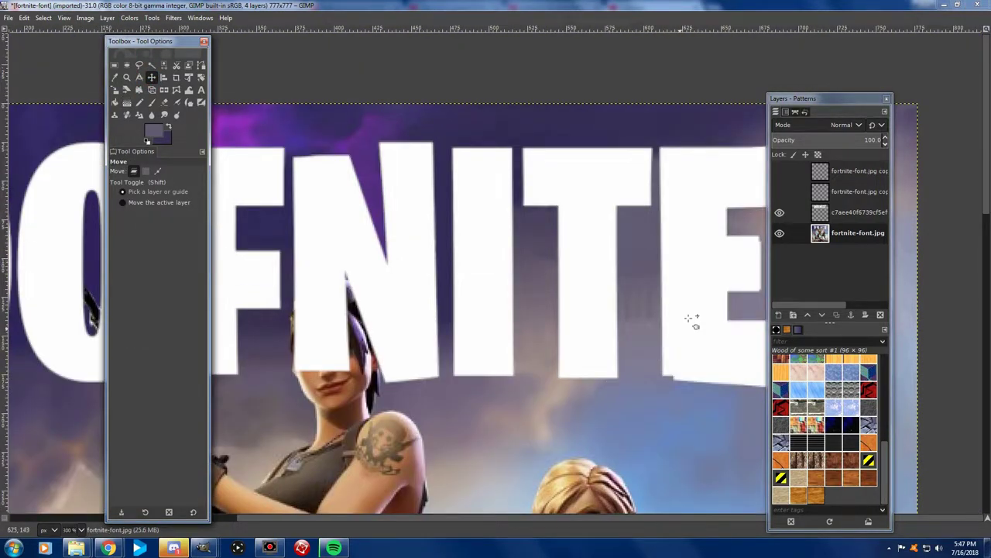
scroll(691, 320, "up", 1, "ctrl")
scroll(667, 372, "up", 2, "ctrl")
key("c")
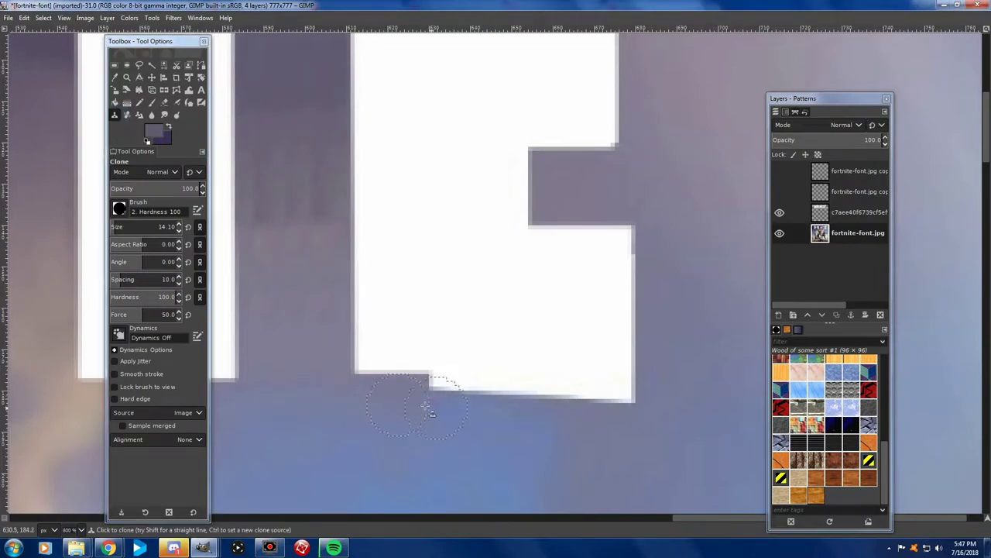
left_click_drag(606, 437, 634, 380)
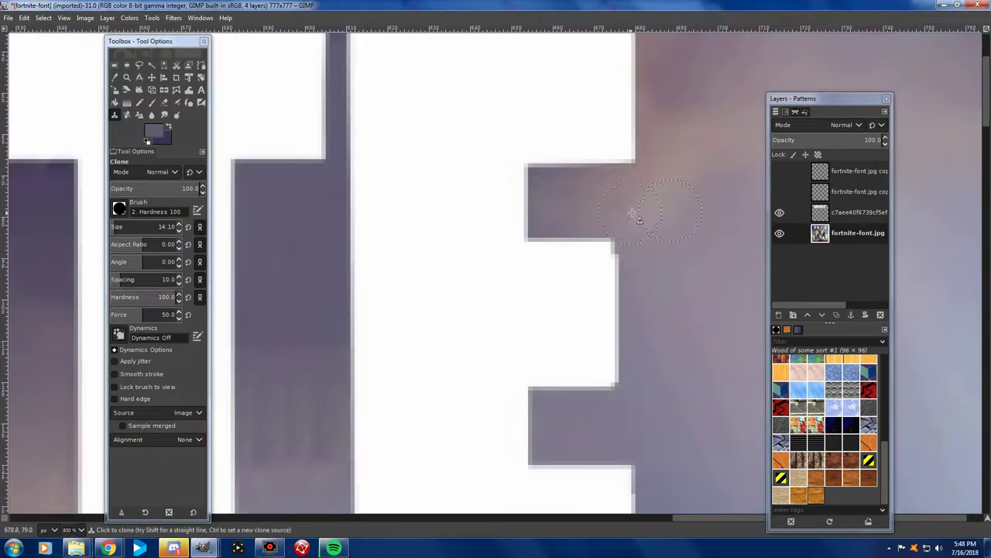
left_click_drag(564, 200, 527, 201)
key("ctrl+z")
Cover the white along the E's lower edge with cloned sky
scroll(339, 220, "up", 3)
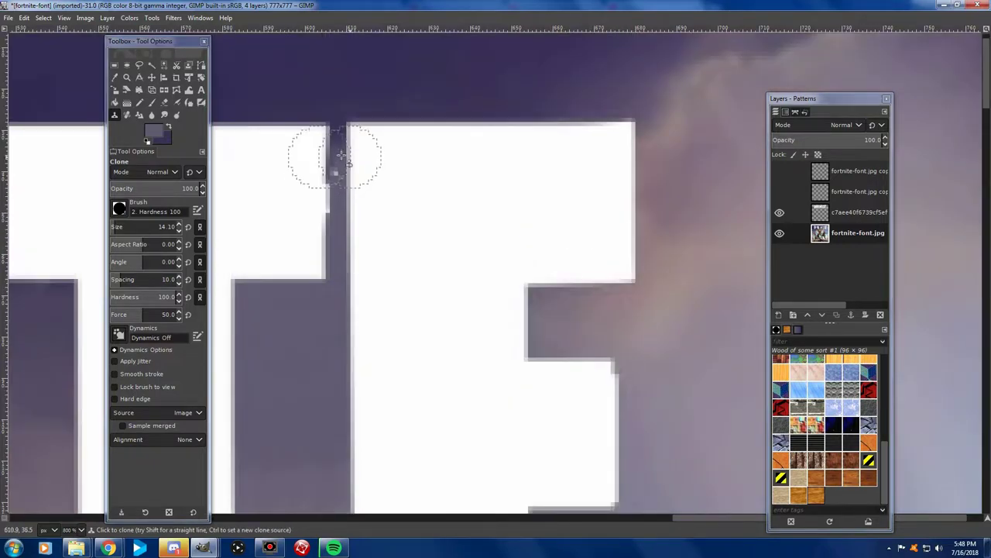
scroll(323, 316, "down", 3)
scroll(302, 370, "up", 3)
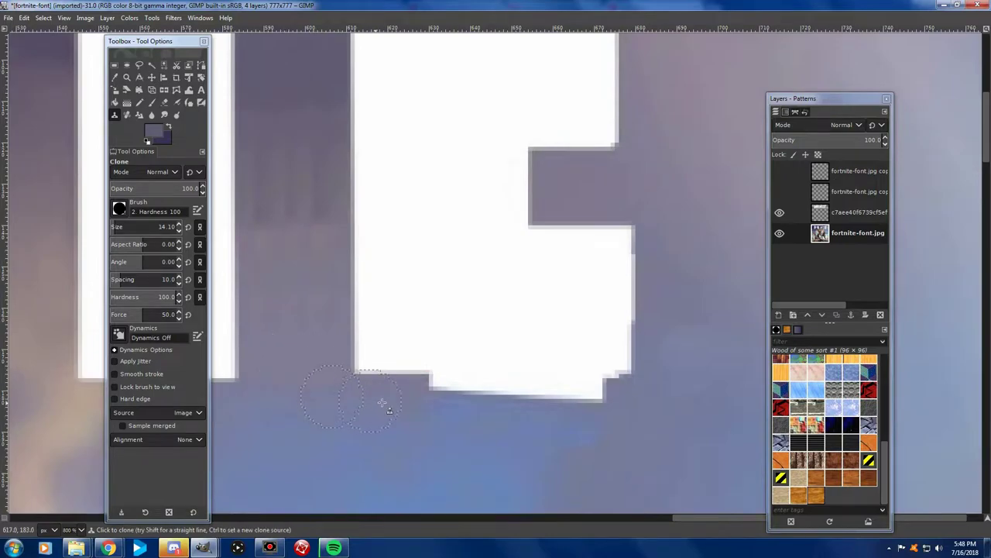
mouse_move(385, 427)
left_mouse_down()
mouse_move(460, 406)
mouse_move(607, 417)
left_mouse_up()
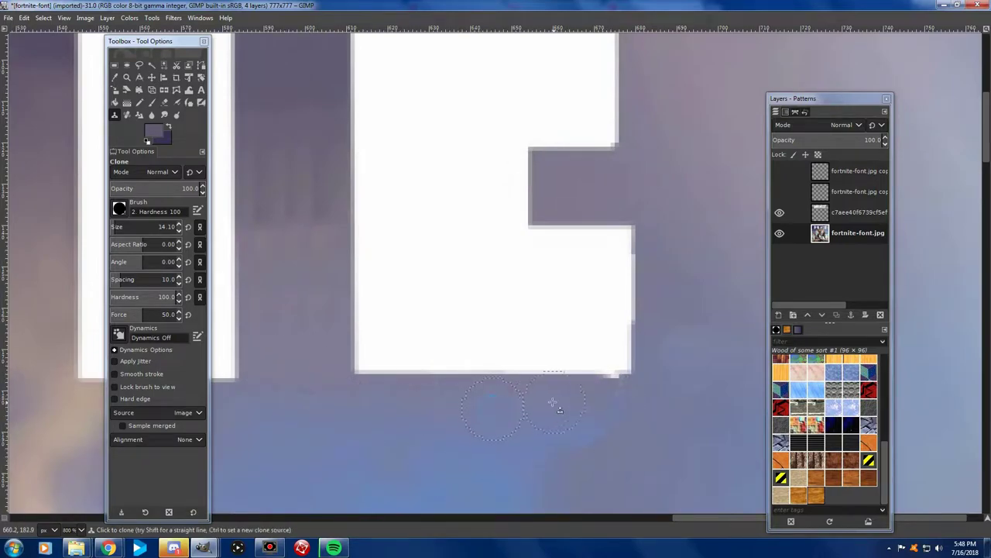
key("s")
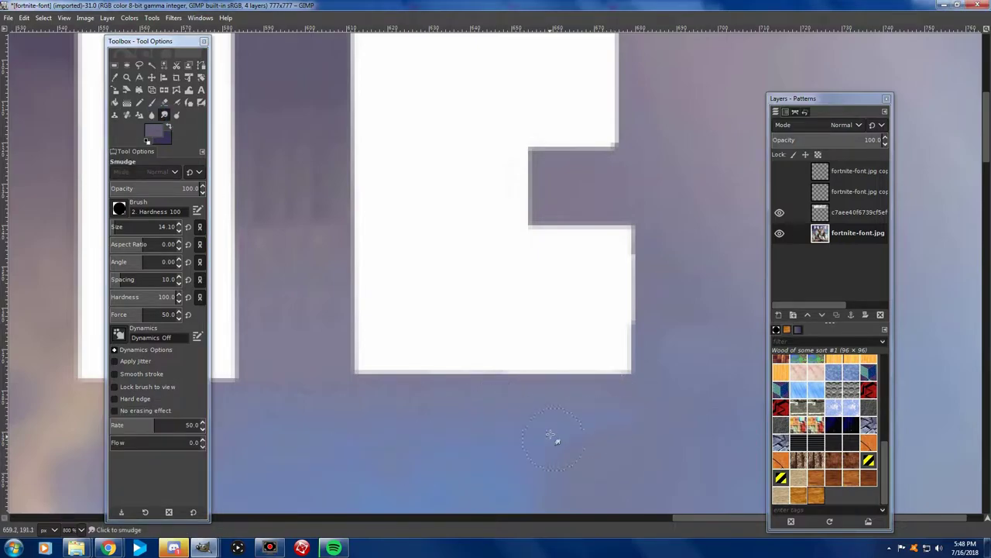
scroll(653, 294, "right", 2)
key("c")
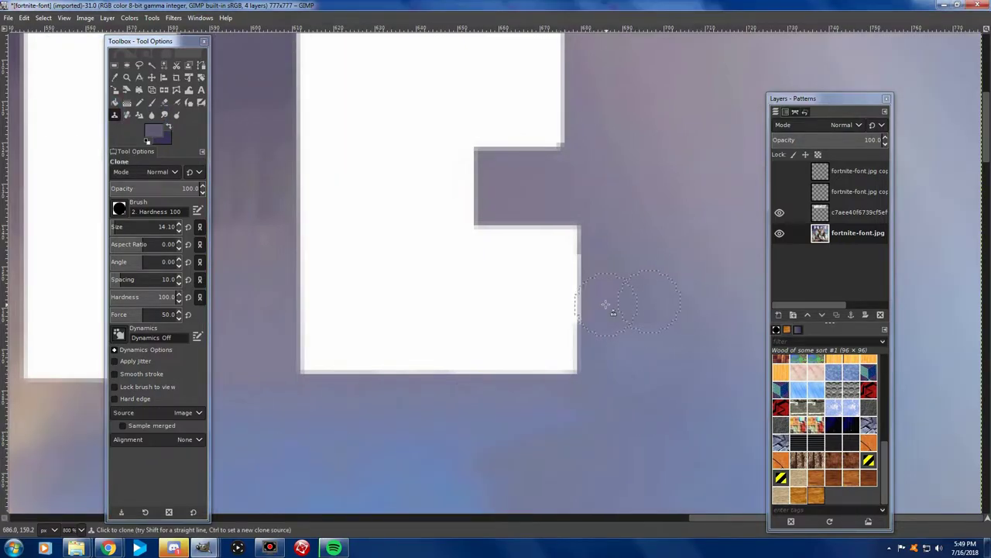
Clone sky over the white notch at the E's top-right corner
left_click(583, 179, "ctrl")
scroll(577, 185, "up", 5)
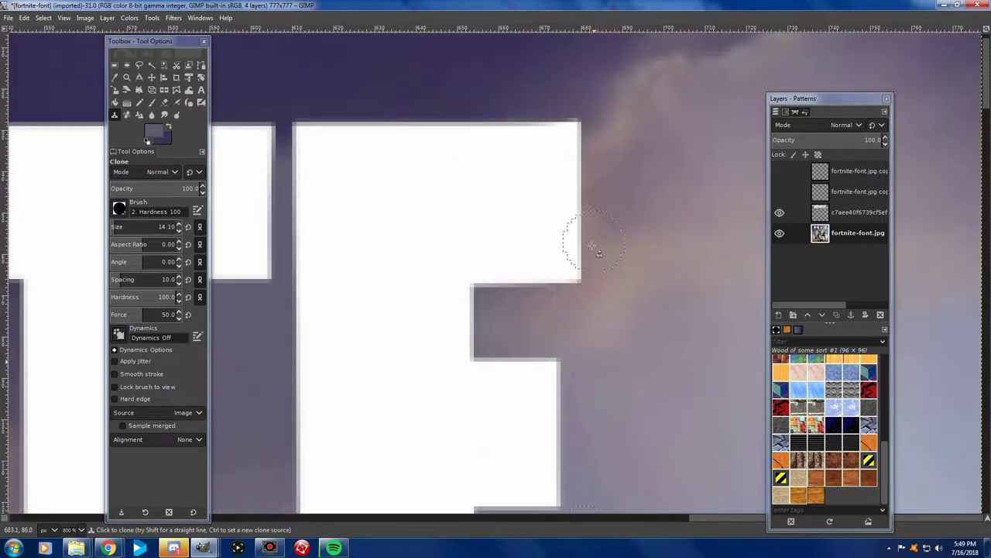
left_click(566, 110, "ctrl")
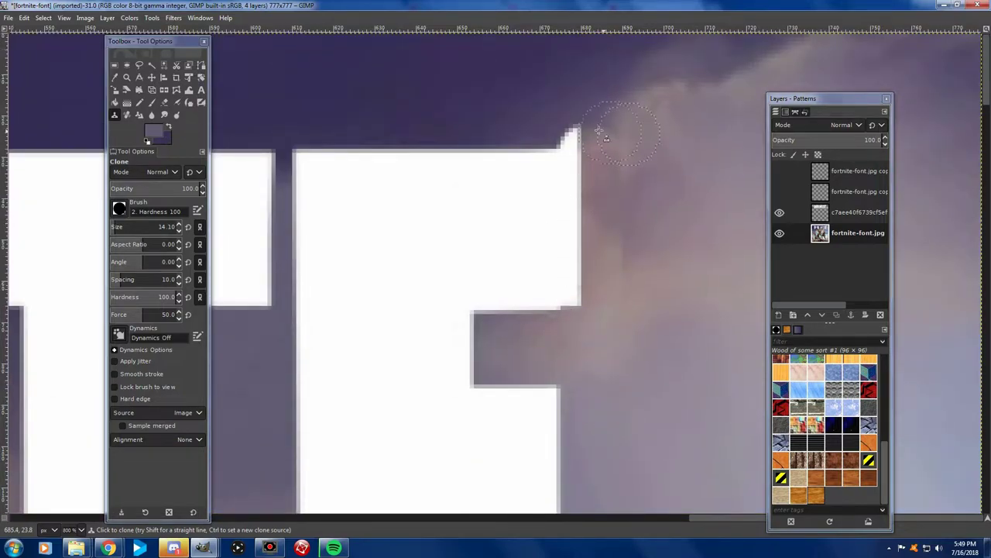
left_click_drag(538, 146, 597, 147)
left_click(620, 163, "ctrl")
Zoom back out over the poster, then bring Chrome forward on its second tab
scroll(600, 186, "down", 4)
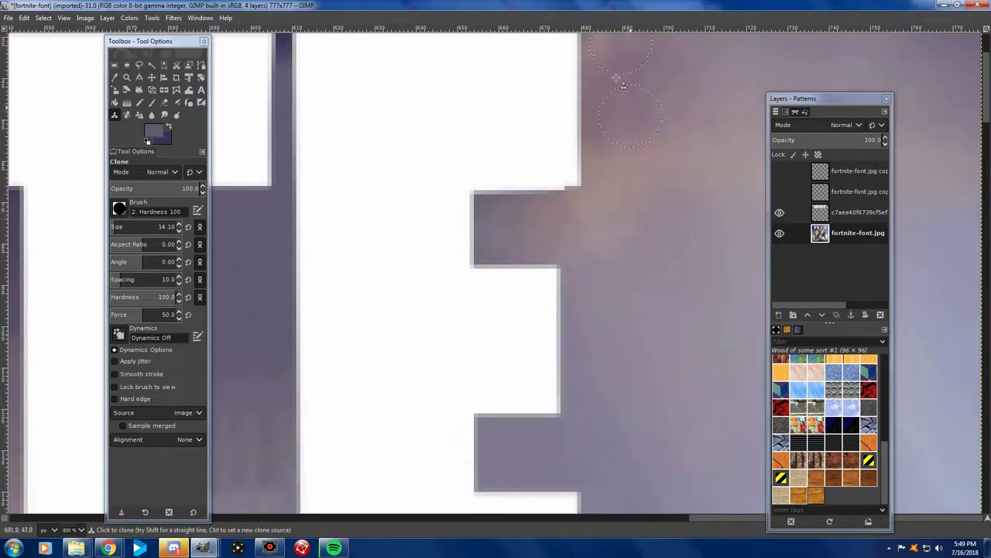
scroll(620, 82, "down", 1, "ctrl")
scroll(635, 336, "down", 1, "ctrl")
scroll(635, 338, "down", 1, "ctrl")
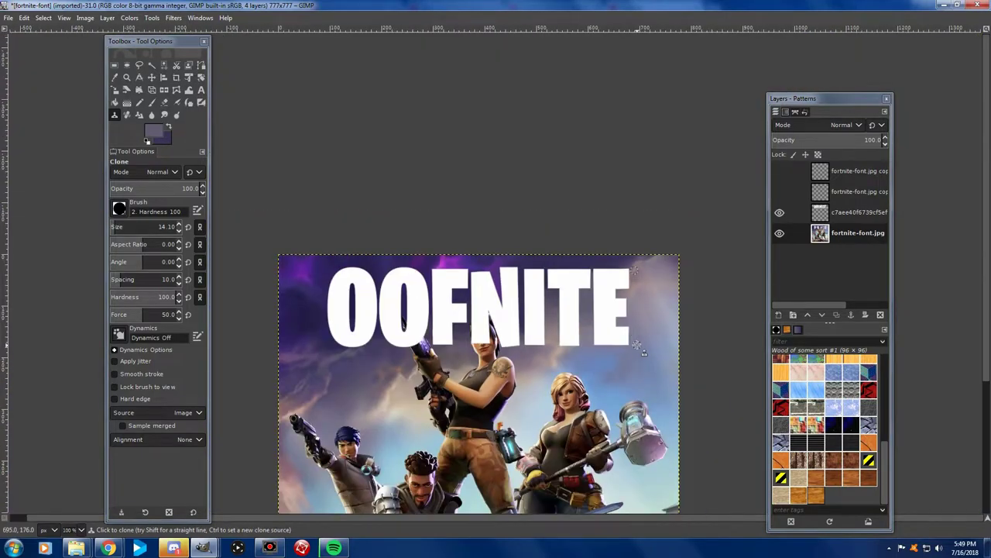
scroll(692, 299, "down", 3)
scroll(693, 299, "down", 2, "ctrl")
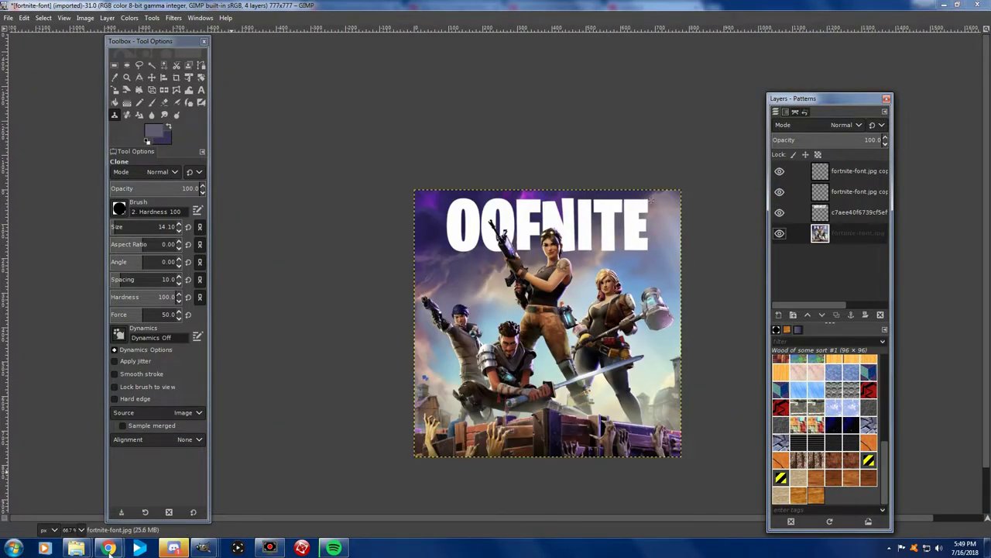
mouse_move(108, 548)
left_click(178, 494)
left_click(155, 8)
Search Google Images for 'roblox head png'
left_click(115, 40)
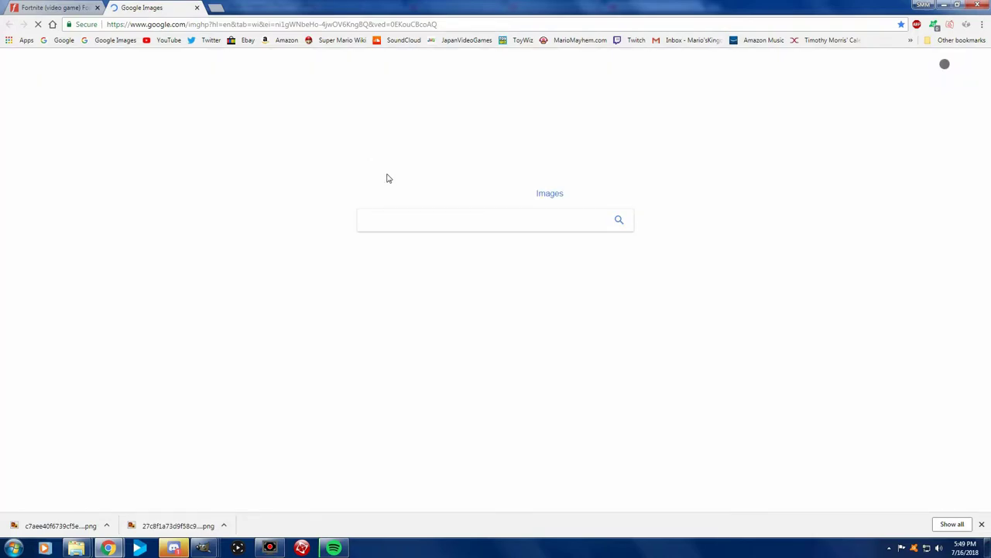
type("roblox head png")
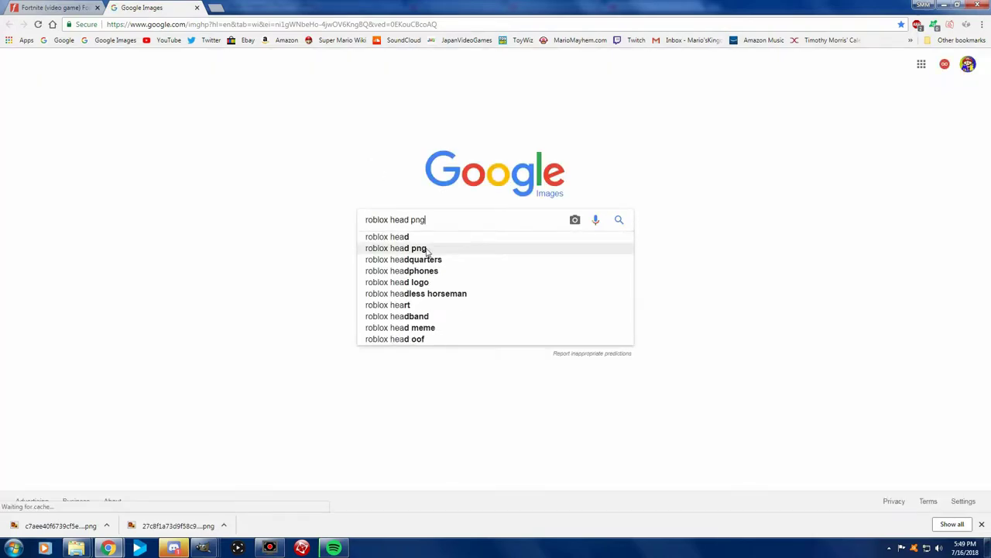
left_click(426, 248)
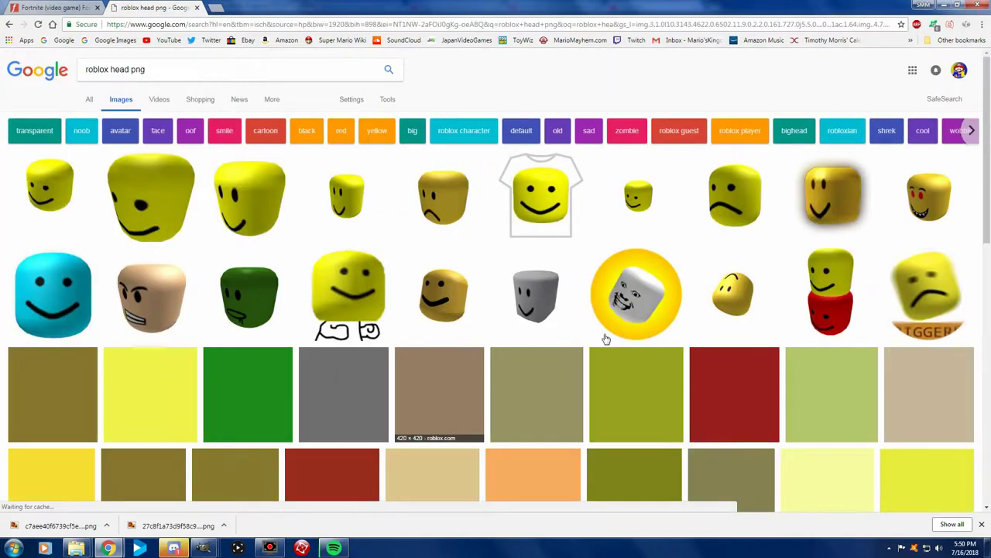
scroll(515, 387, "down", 2)
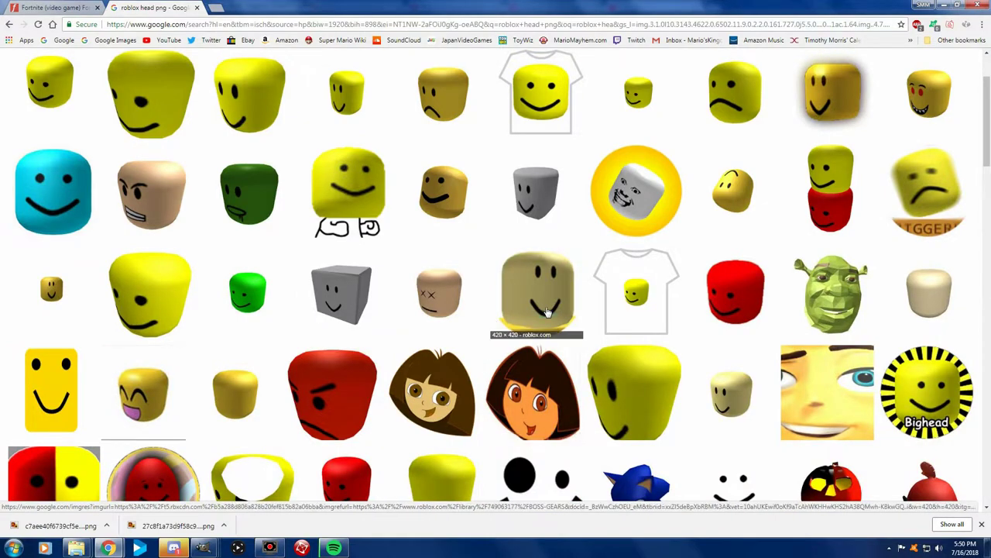
Open the tan Roblox head result and save the image, returning to GIMP
left_click(537, 298)
right_click(408, 414)
key("v")
key("Return")
key("ctrl+1")
left_click(323, 496)
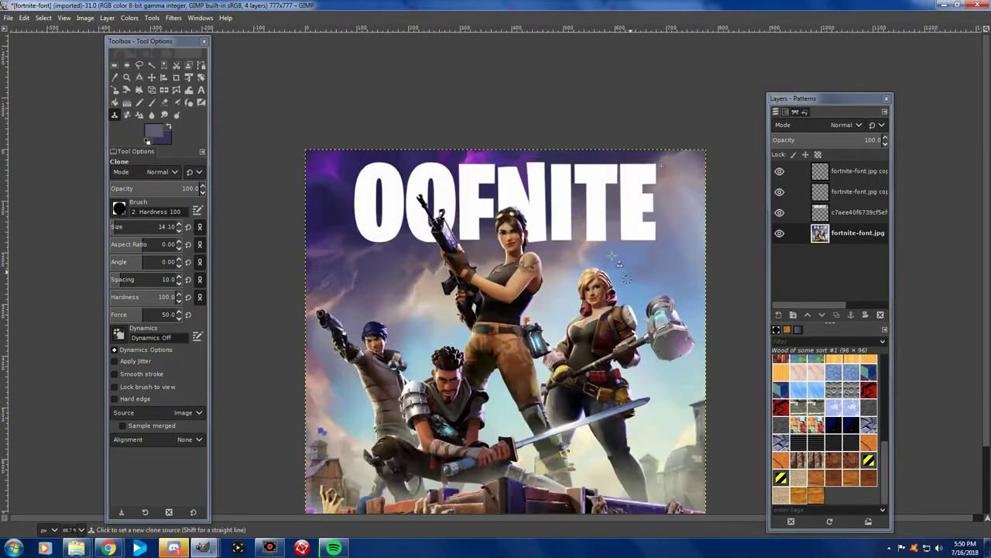
Open oof.png as a new layer over the poster
key("1")
left_click(8, 17)
left_click(33, 68)
scroll(378, 322, "down", 5)
double_click(426, 326)
scroll(443, 331, "down", 5)
scroll(349, 232, "down", 5)
Scale the oof head down to head size and place it over her head
left_click(139, 66)
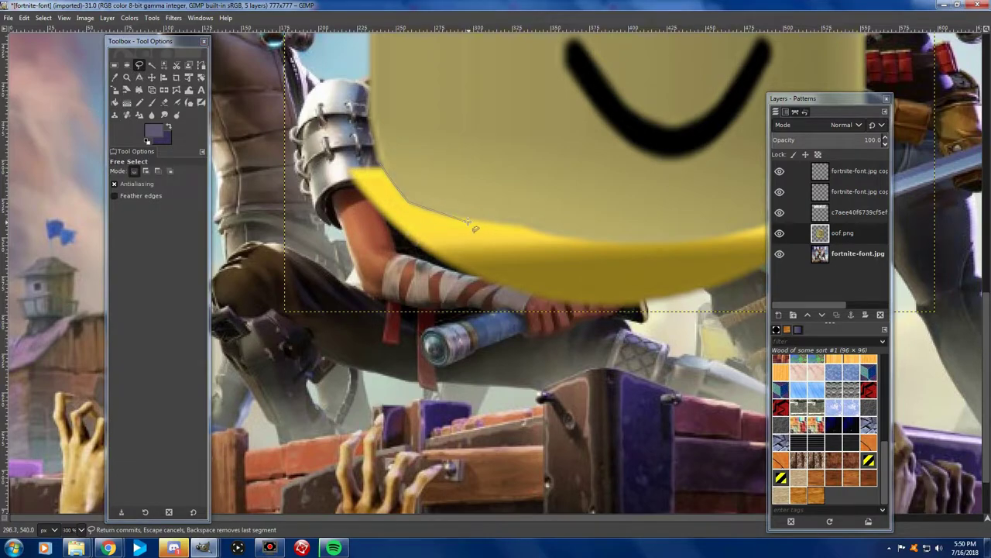
scroll(603, 275, "right", 5)
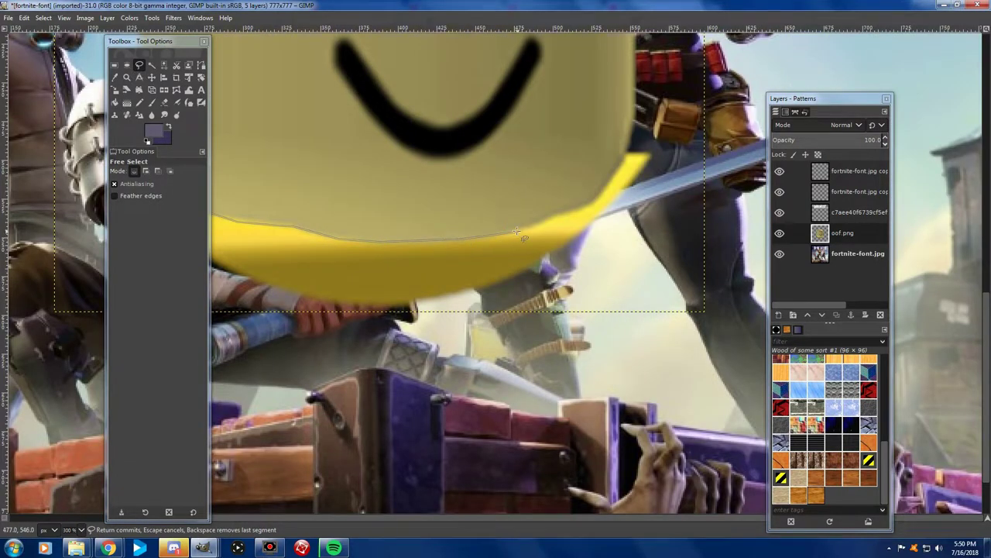
scroll(653, 237, "left", 5)
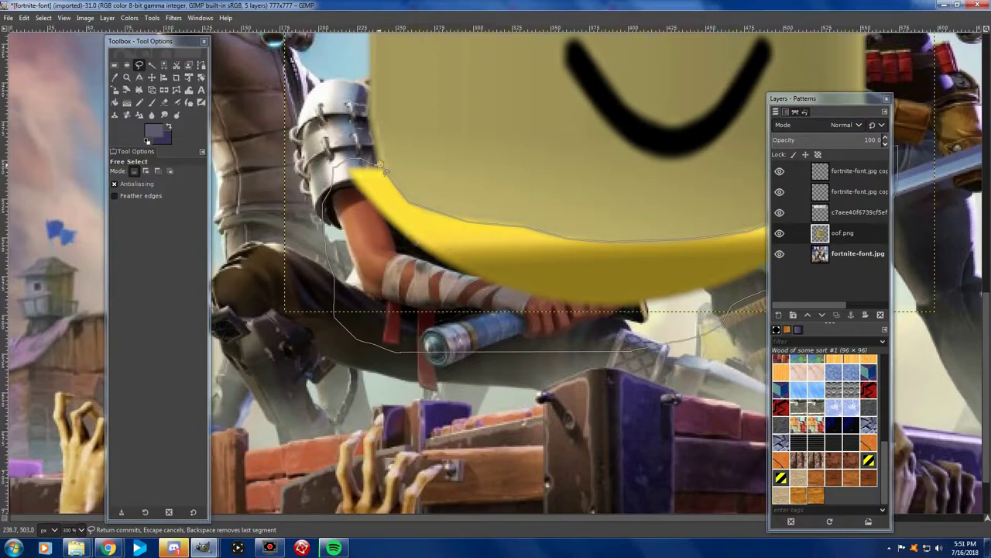
left_click(152, 76)
scroll(650, 258, "down", 2)
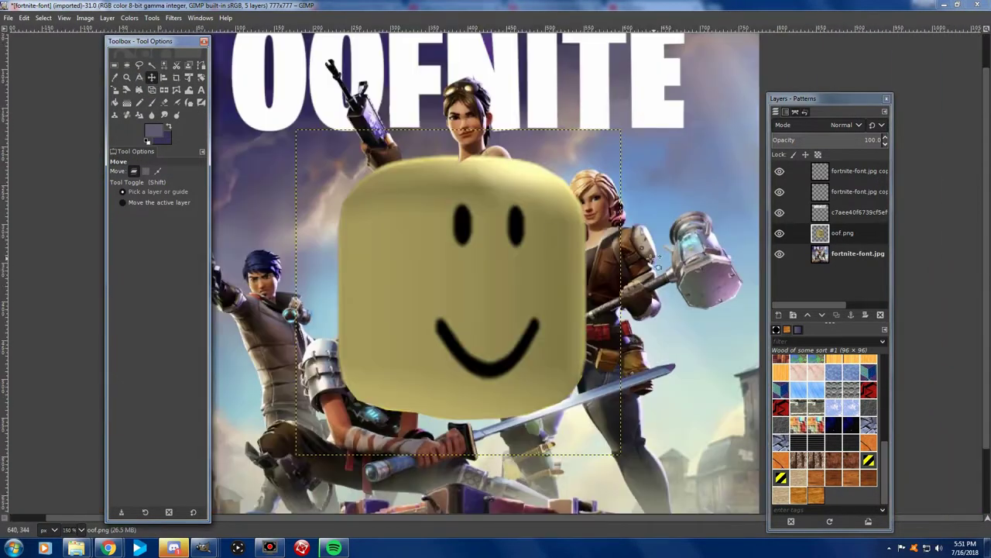
left_click_drag(820, 174, 820, 170)
left_click(115, 90)
mouse_move(333, 152)
left_mouse_down()
mouse_move(501, 380)
mouse_move(506, 113)
left_mouse_up()
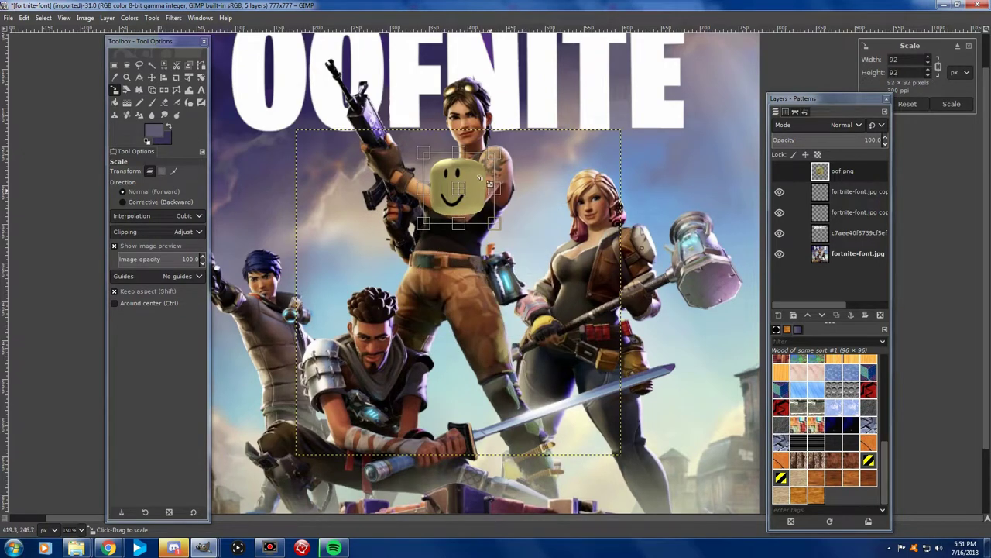
left_click_drag(507, 112, 492, 61)
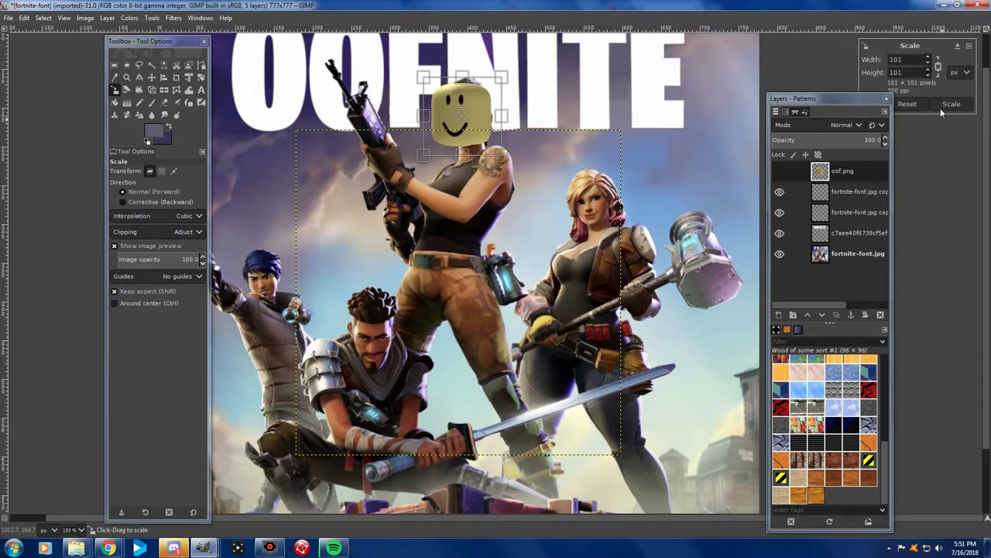
left_click(951, 103)
Move the oof head onto her face, tilt it slightly counter-clockwise, then hide it
scroll(371, 103, "up", 1)
scroll(370, 103, "up", 4)
left_click(152, 78)
left_click_drag(496, 194, 517, 221)
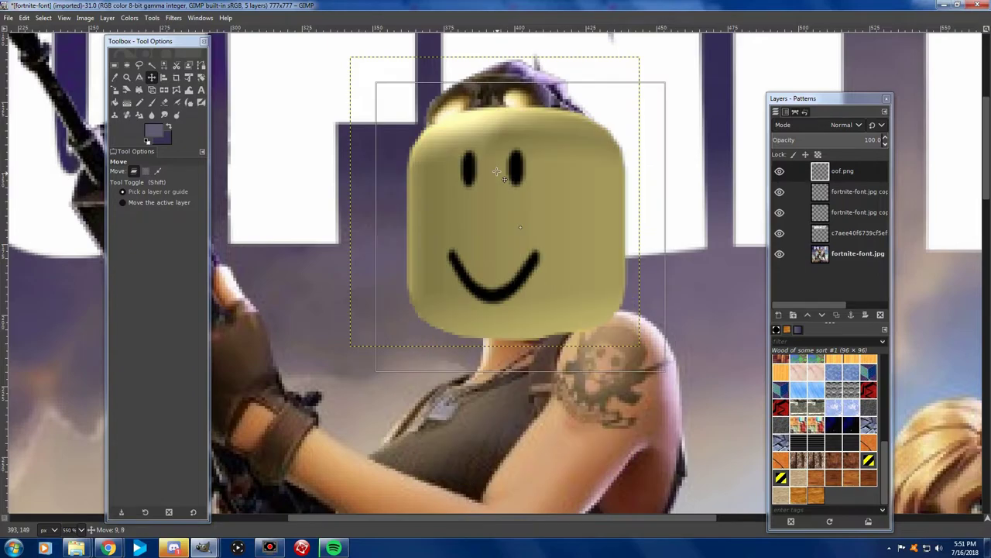
left_click(201, 78)
left_click_drag(542, 116, 467, 127)
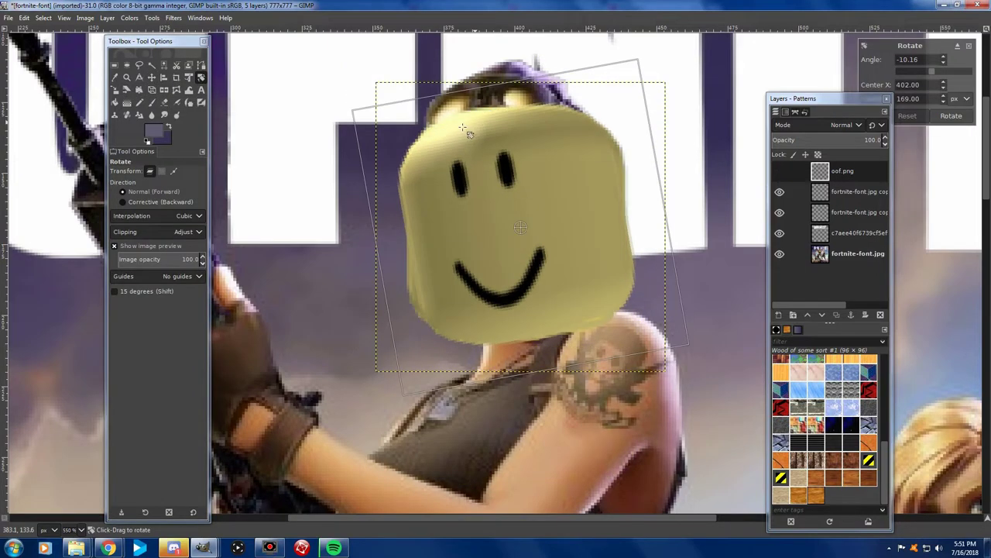
left_click(957, 120)
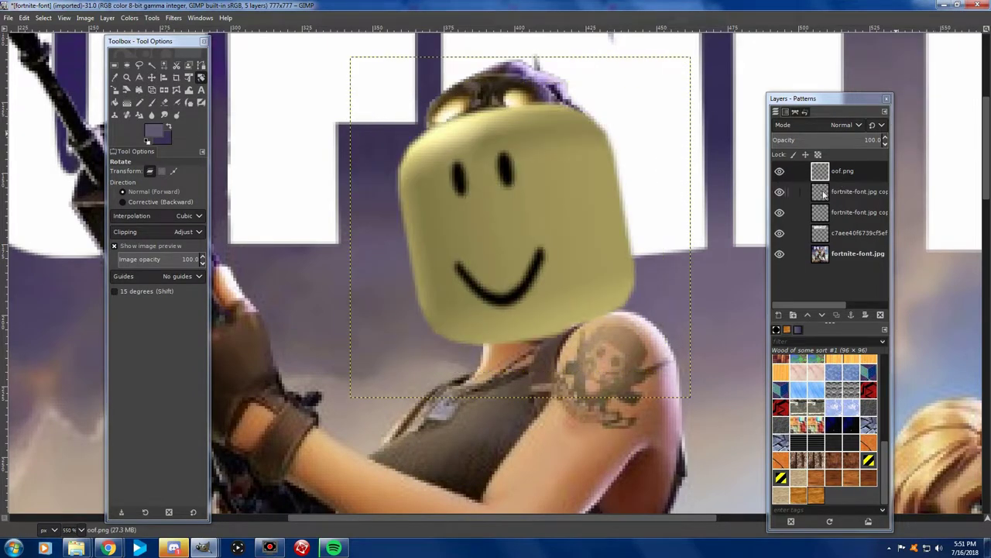
left_click(780, 170)
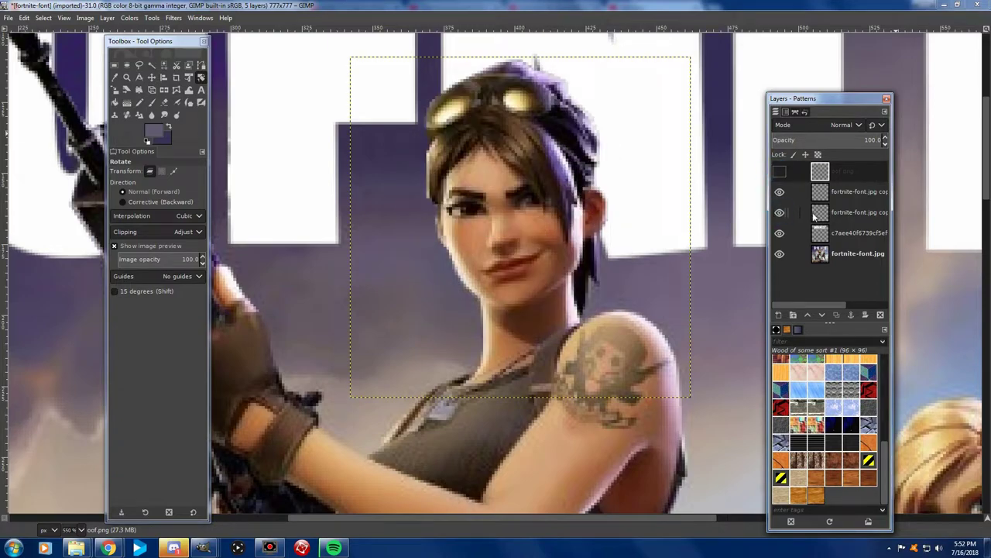
Free-select the central character's hair fringe on the poster copy and preview it against the oof head
left_click(813, 212)
scroll(438, 190, "up", 4)
key("f")
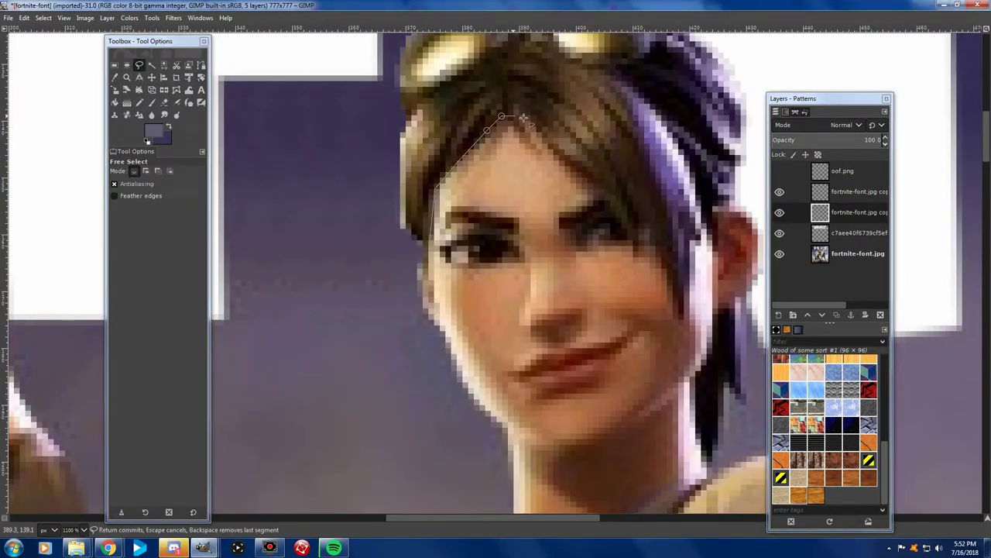
left_click(678, 317)
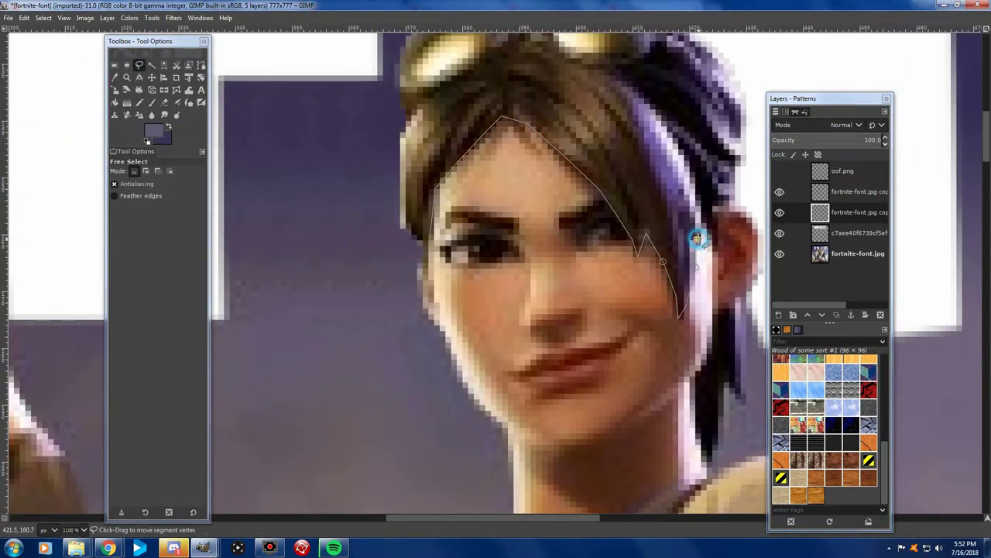
scroll(749, 136, "down", 4)
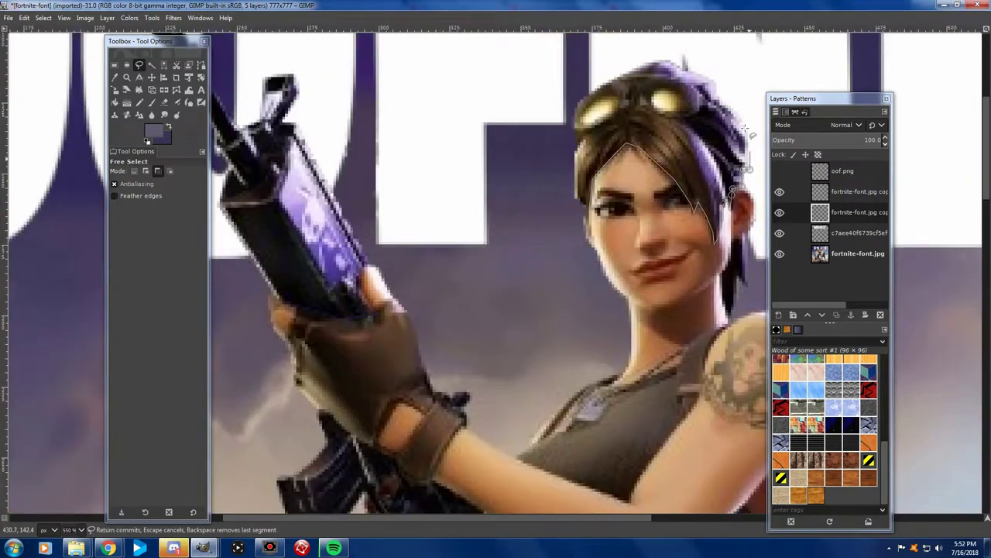
key("Return")
key("m")
left_click(779, 171)
left_click_drag(820, 170, 833, 236)
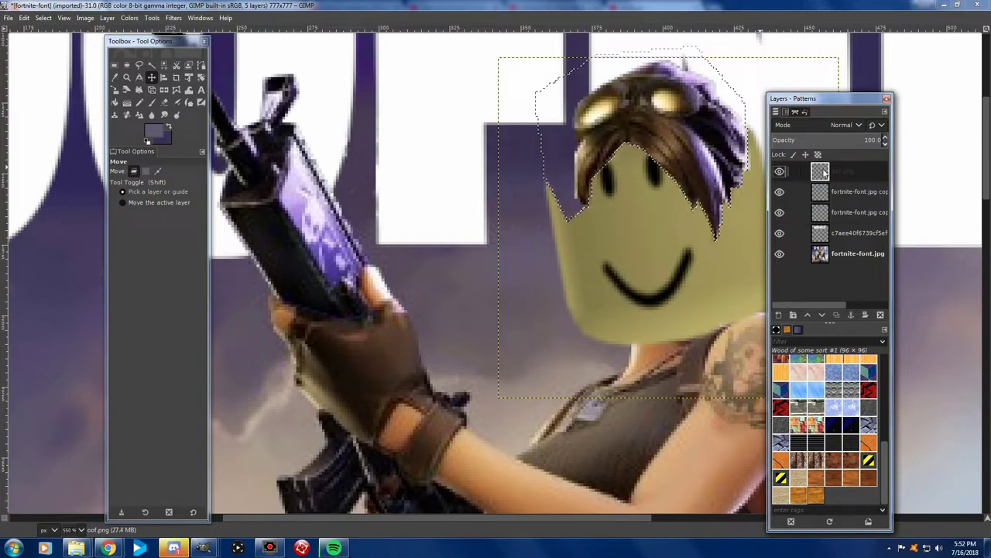
scroll(692, 226, "up", 2)
left_click(779, 171)
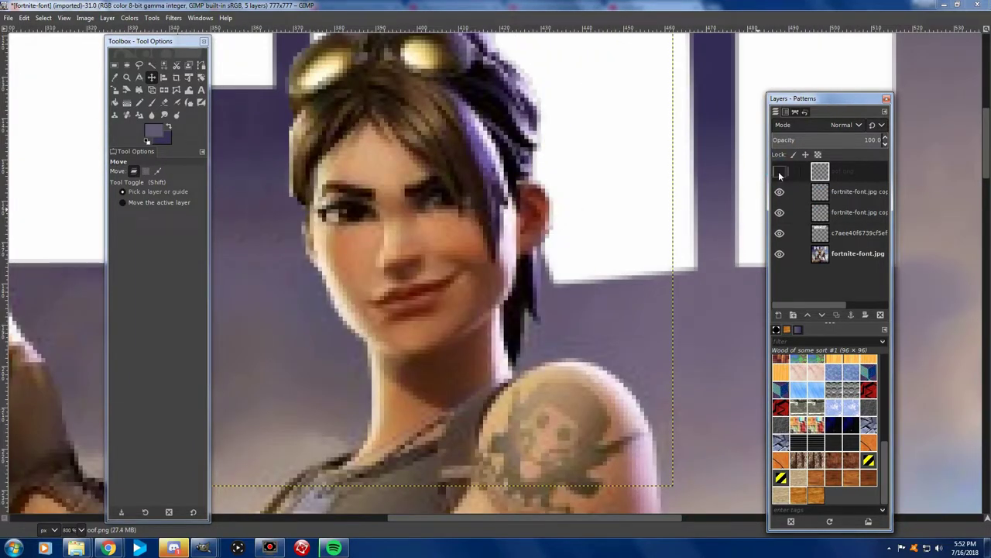
Outline her face edge from jaw to ear and restore the full, untrimmed oof head over it
left_click(139, 65)
left_click(302, 244)
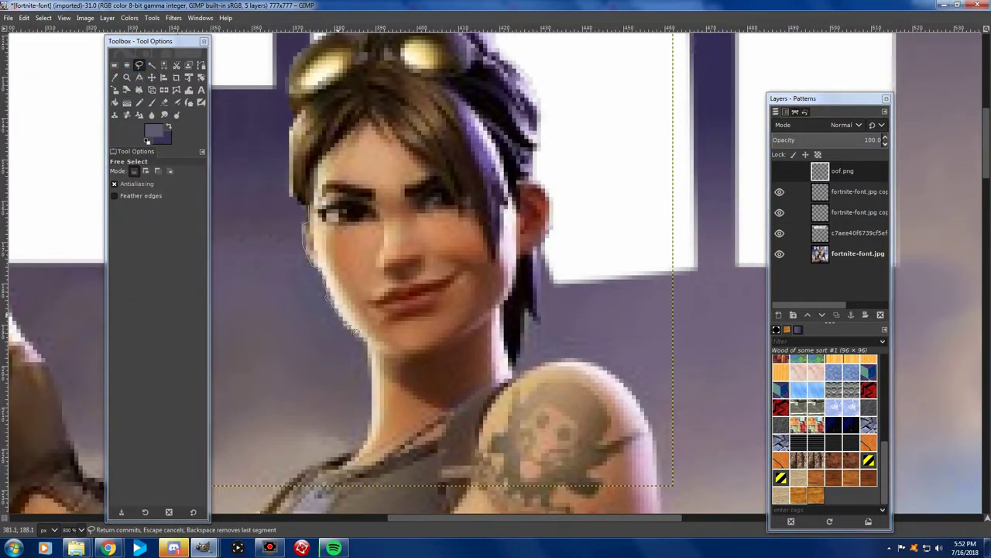
left_click_drag(480, 331, 516, 264)
left_click(550, 228)
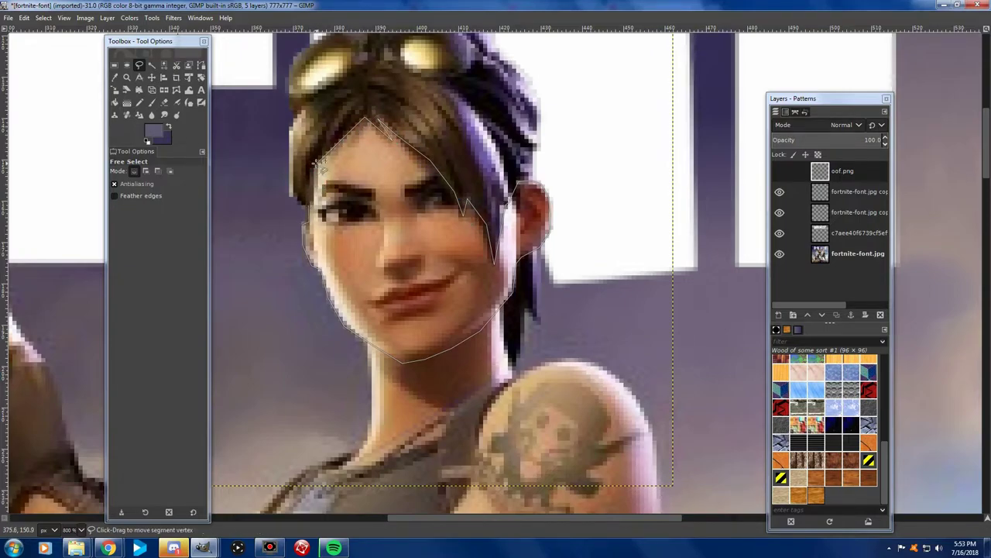
left_click(306, 199)
key("Return")
key("m")
left_click(781, 174)
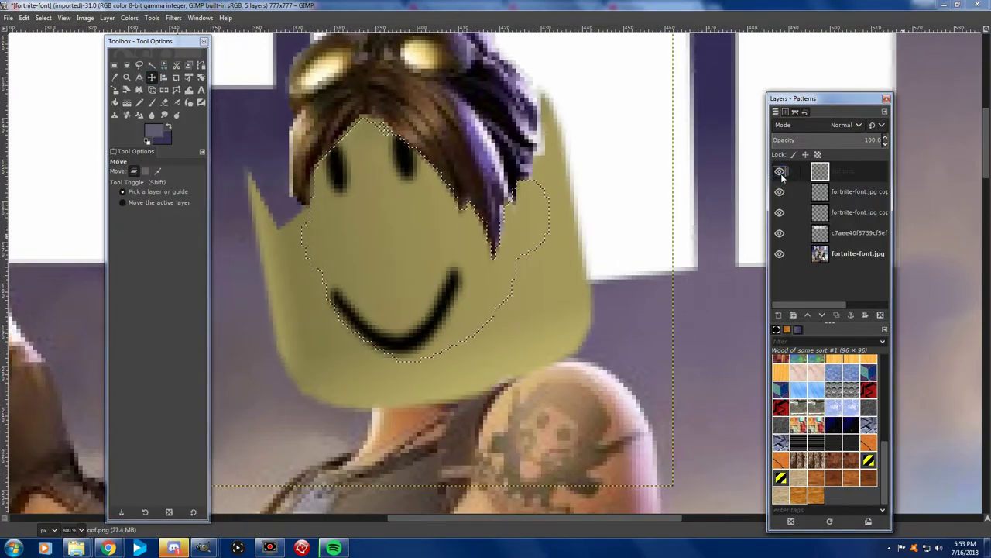
key("Delete")
key("shift+s")
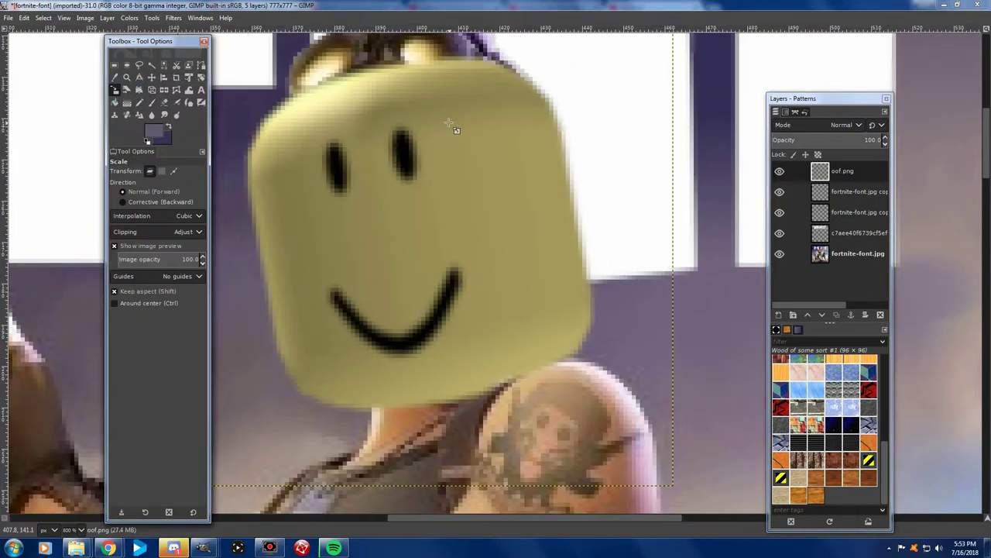
Scale the oof.png head down to fit the central character's face
left_click(452, 124)
scroll(452, 124, "down", 2)
left_click_drag(532, 77, 491, 270)
key("Return")
key("m")
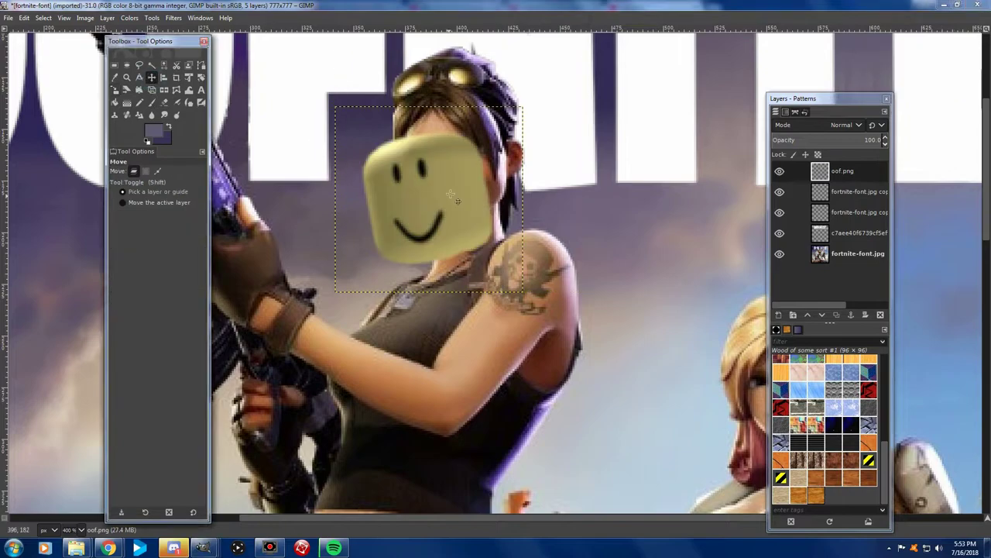
scroll(451, 195, "up", 1)
scroll(451, 195, "up", 1)
scroll(451, 195, "up", 1)
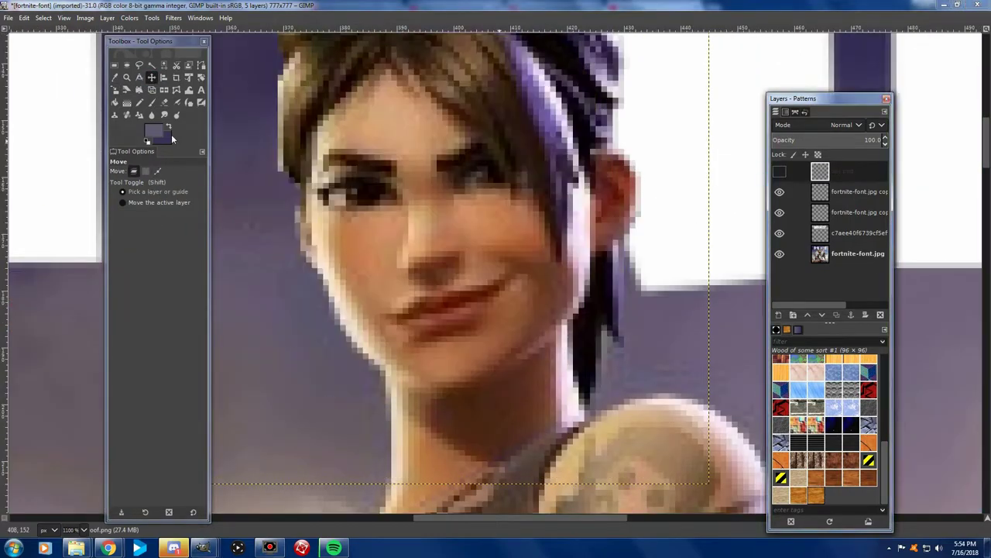
scroll(310, 310, "up", 1)
Free-select her hair and erase the oof head where the hair overlaps it
key("f")
left_click(299, 344)
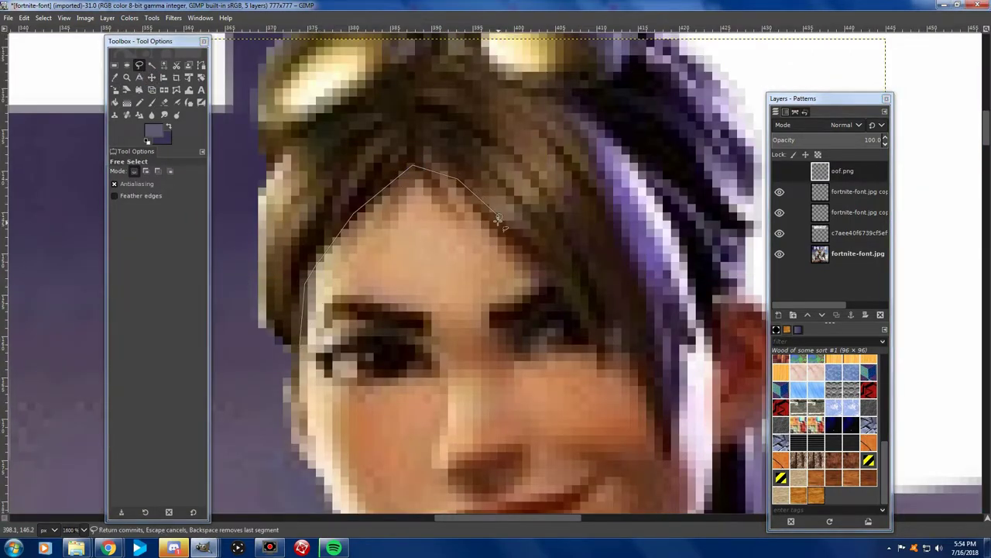
left_click(498, 219)
scroll(499, 219, "down", 1)
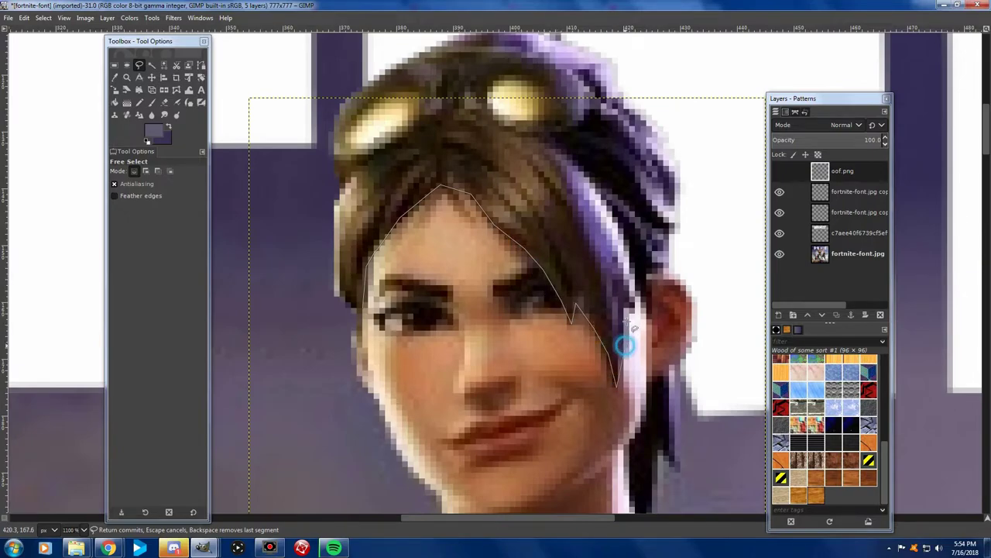
left_click_drag(693, 119, 298, 163)
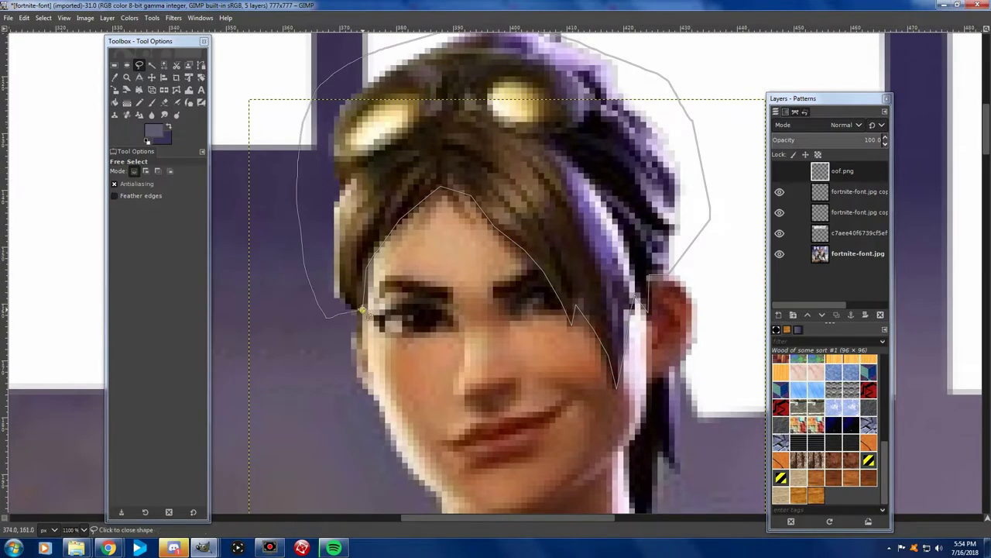
key("Return")
key("m")
left_click(779, 171)
key("Delete")
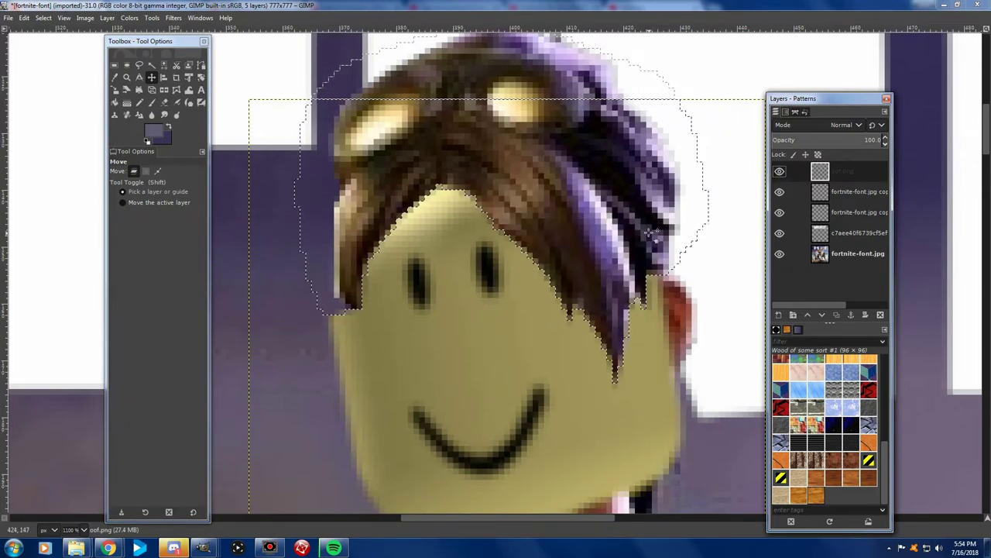
scroll(651, 232, "down", 3)
left_click(779, 171)
key("ctrl+shift+a")
Select her face outline, invert it, and delete the oof head outside the face
key("f")
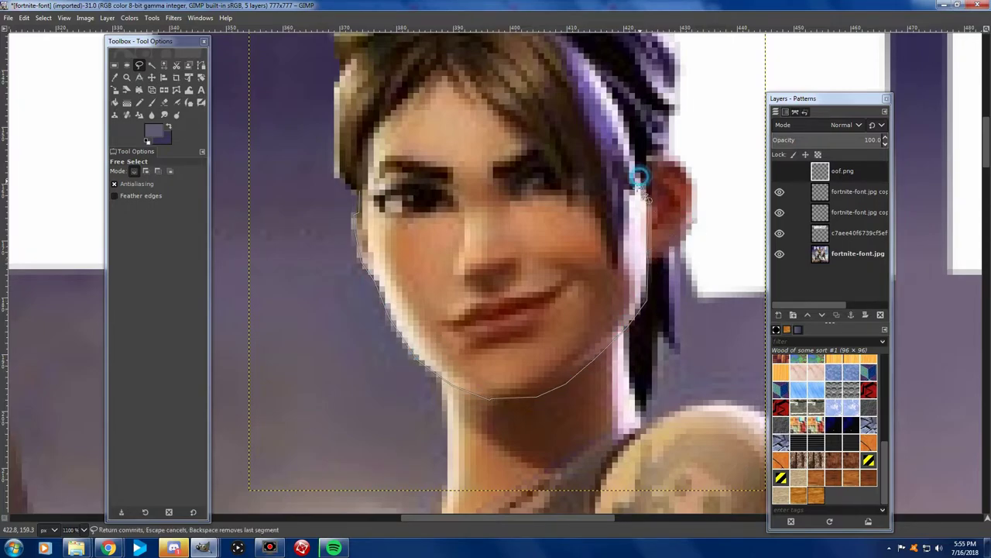
scroll(621, 256, "up", 3)
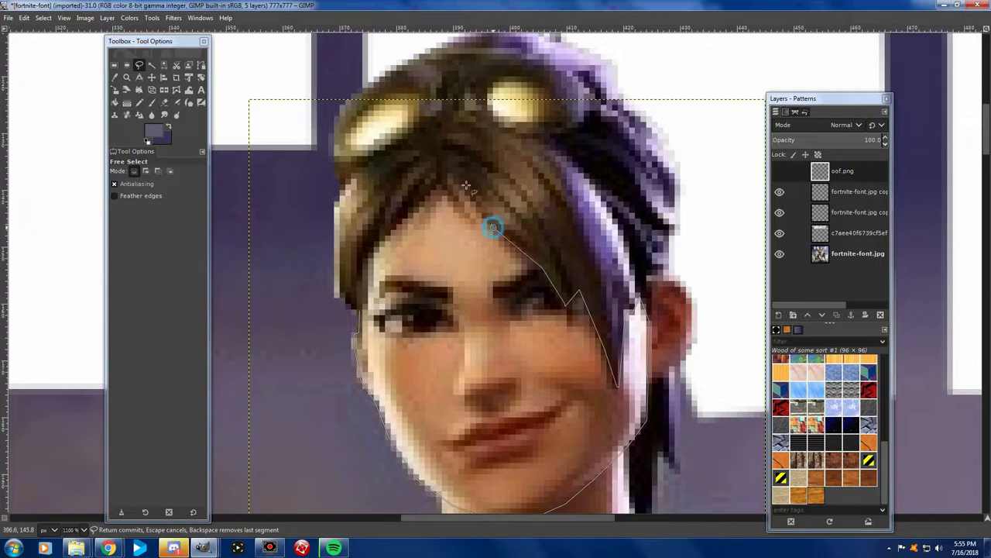
key("Return")
scroll(542, 271, "down", 3)
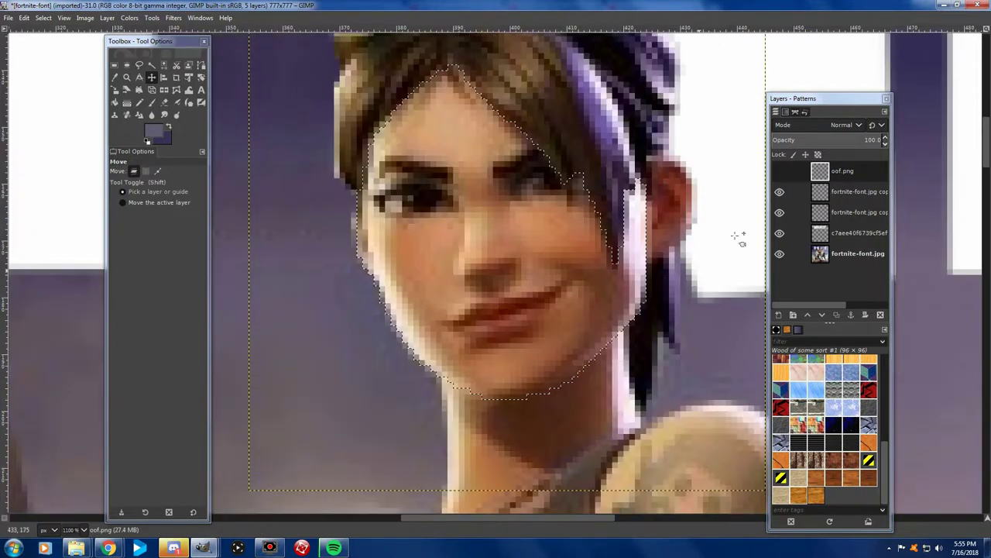
left_click(779, 170)
key("m")
key("ctrl+i")
key("Delete")
key("ctrl+shift+a")
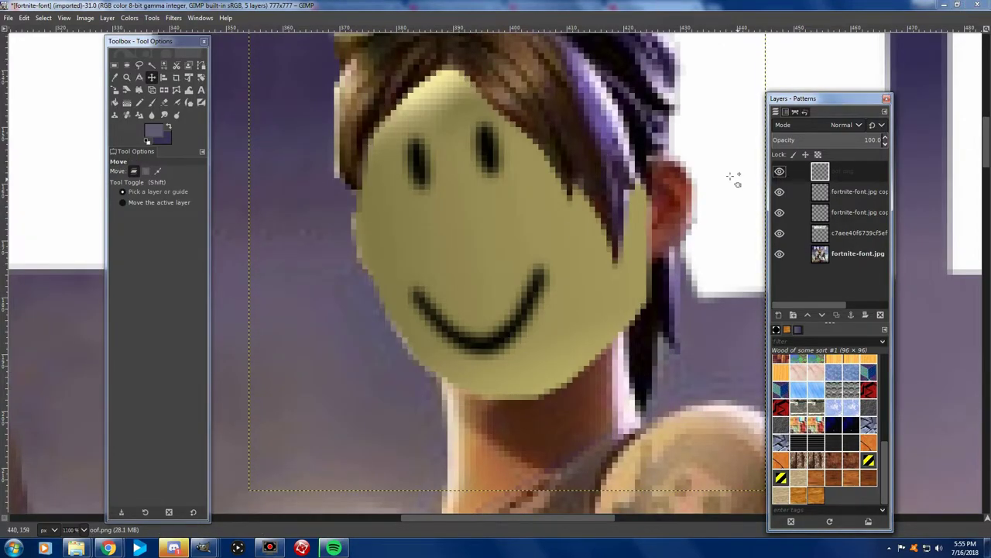
scroll(733, 178, "up", 1, "ctrl")
key("f")
left_click(665, 168)
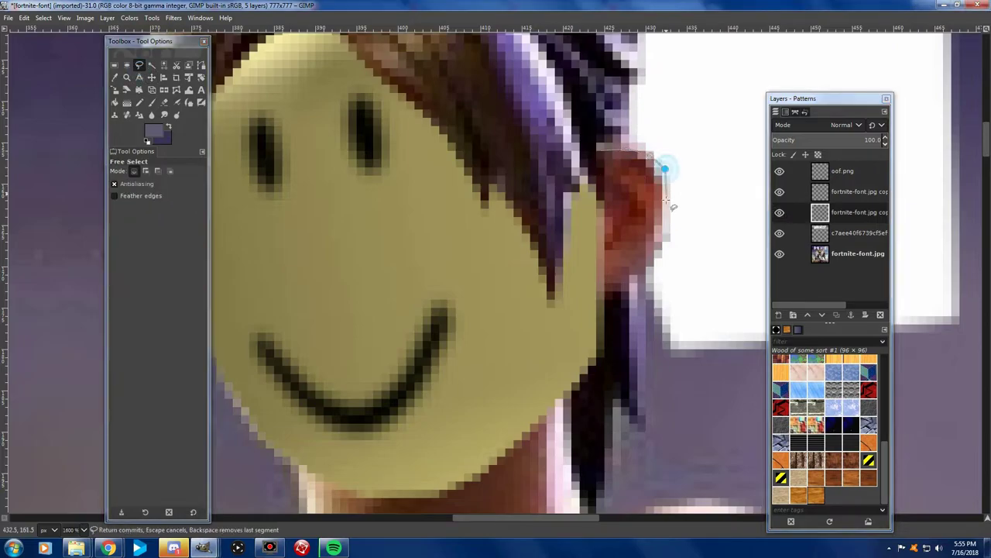
Select her reddish ear and shift its hue, chroma and lightness with Hue-Chroma to a yellowish tan
left_click(601, 149)
left_click(130, 17)
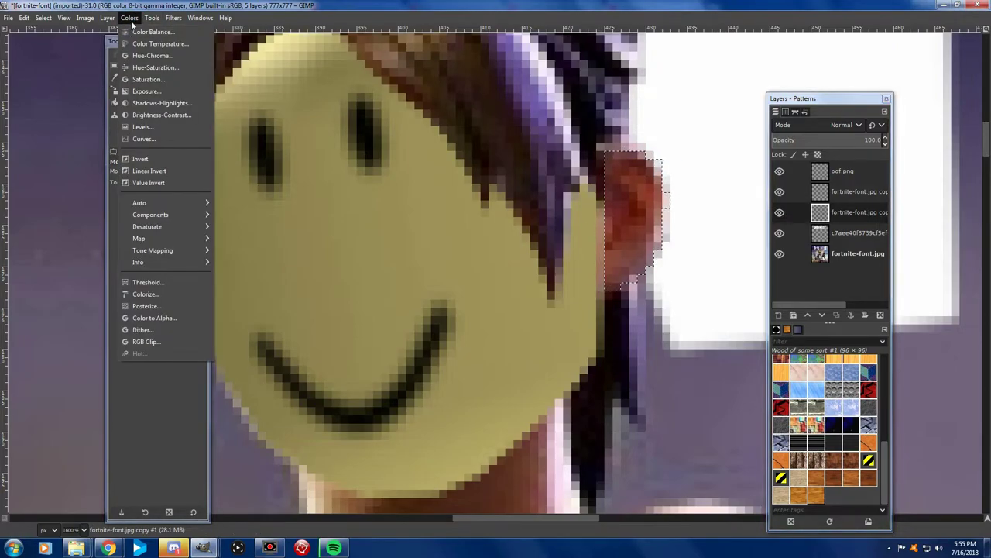
left_click(155, 56)
mouse_move(801, 267)
left_mouse_down()
mouse_move(845, 263)
mouse_move(876, 281)
left_mouse_up()
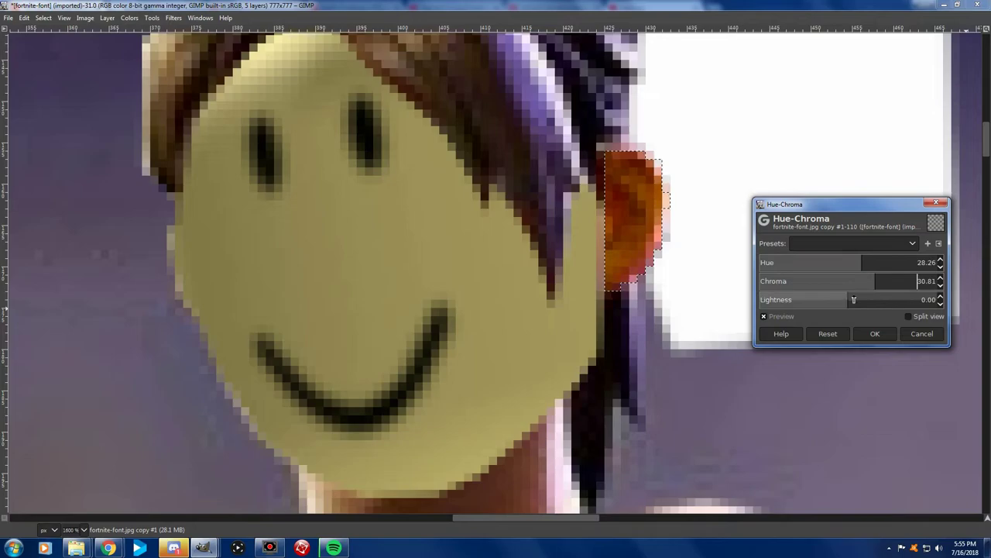
left_click_drag(790, 299, 869, 299)
left_click_drag(844, 263, 866, 268)
left_click(867, 281)
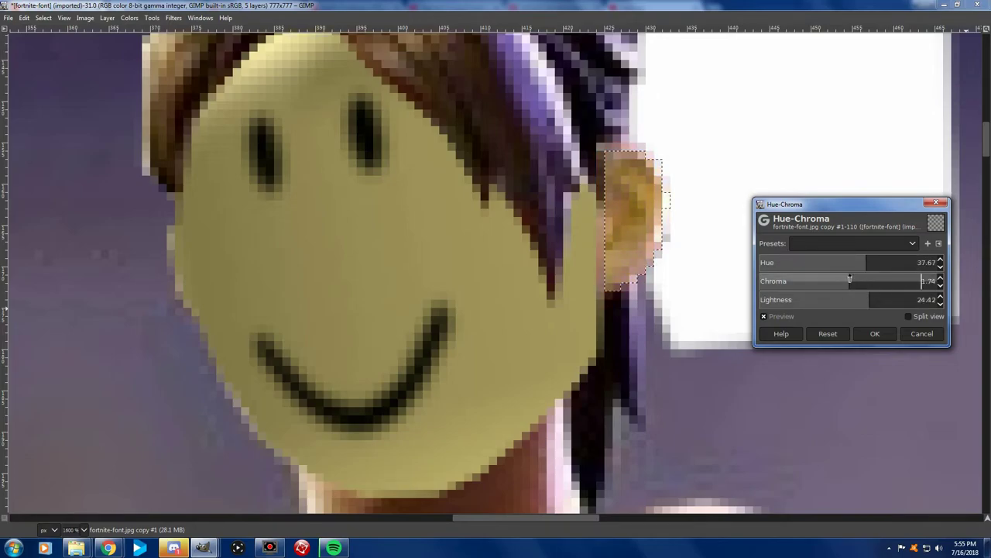
left_click(857, 332)
scroll(710, 254, "down", 3)
scroll(710, 254, "down", 2)
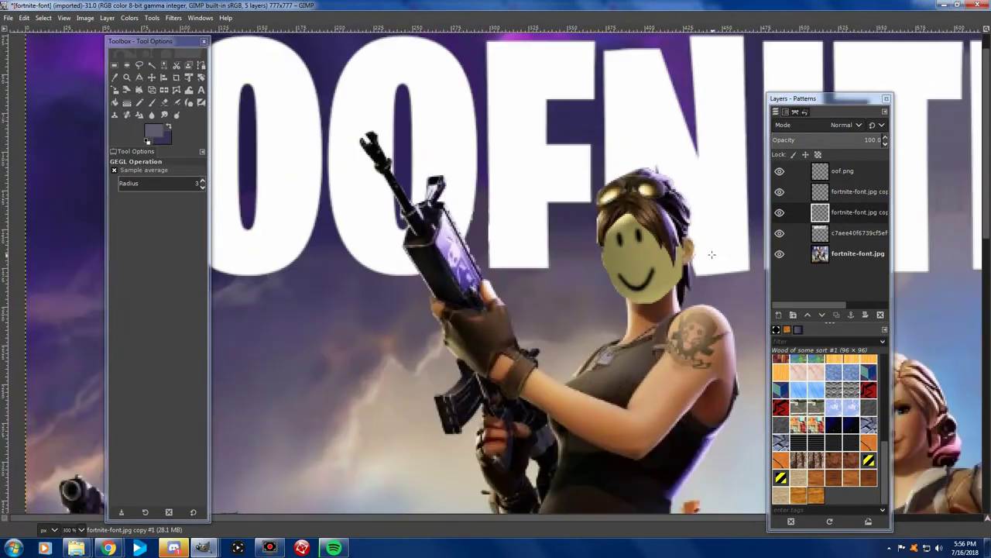
scroll(710, 254, "down", 2)
scroll(710, 254, "up", 3)
Add oof.png as a new layer and scale it down to head size
left_click(8, 17)
left_click(46, 68)
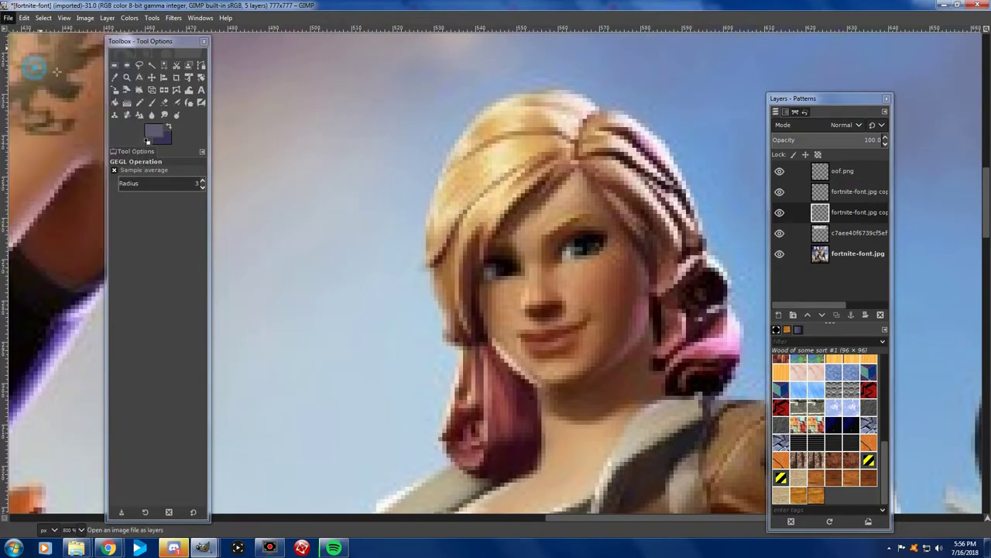
double_click(519, 295)
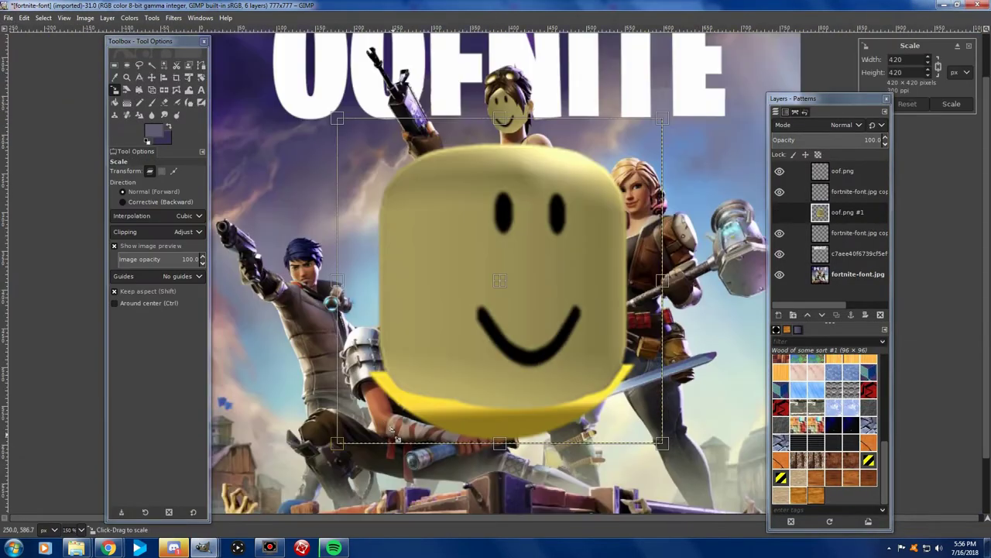
left_click_drag(396, 433, 612, 186)
key("Return")
Move the oof head onto the blonde character's face and tilt it to match her head
key("shift+f")
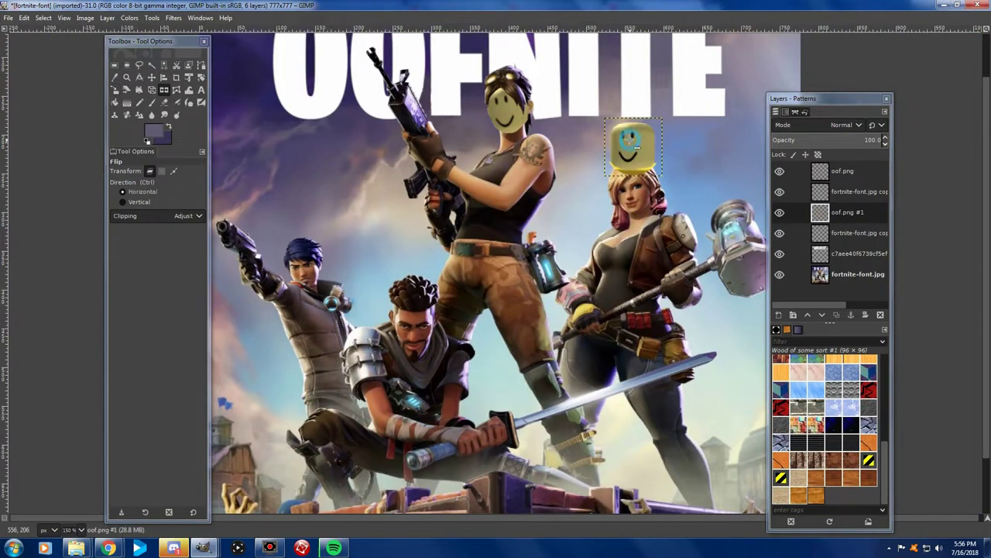
scroll(587, 144, "up", 3)
left_click(151, 77)
left_click_drag(573, 155, 580, 289)
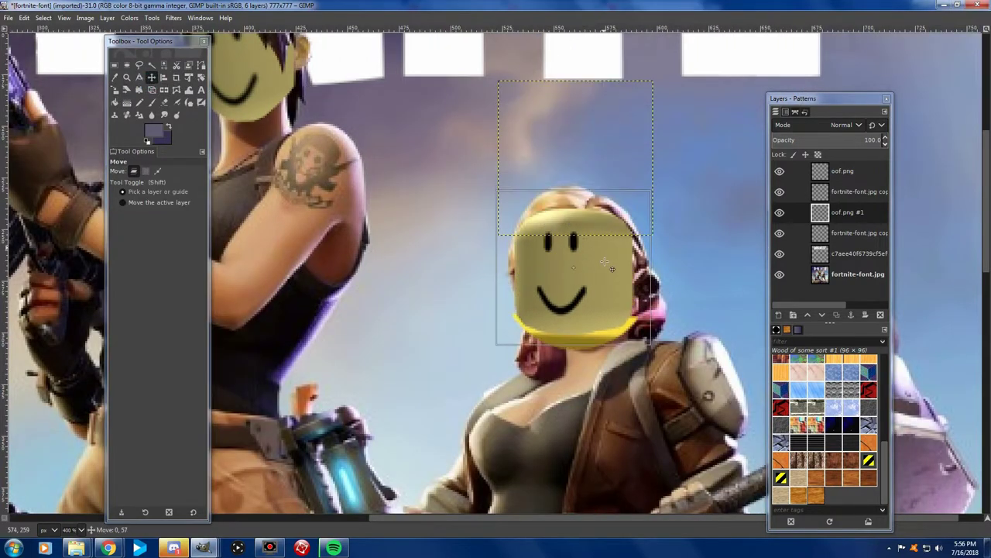
key("shift+r")
left_click_drag(511, 208, 495, 263)
key("Return")
Erase the oof head's yellow brim, trying and undoing a grey face fill
key("shift+e")
scroll(611, 374, "up", 4)
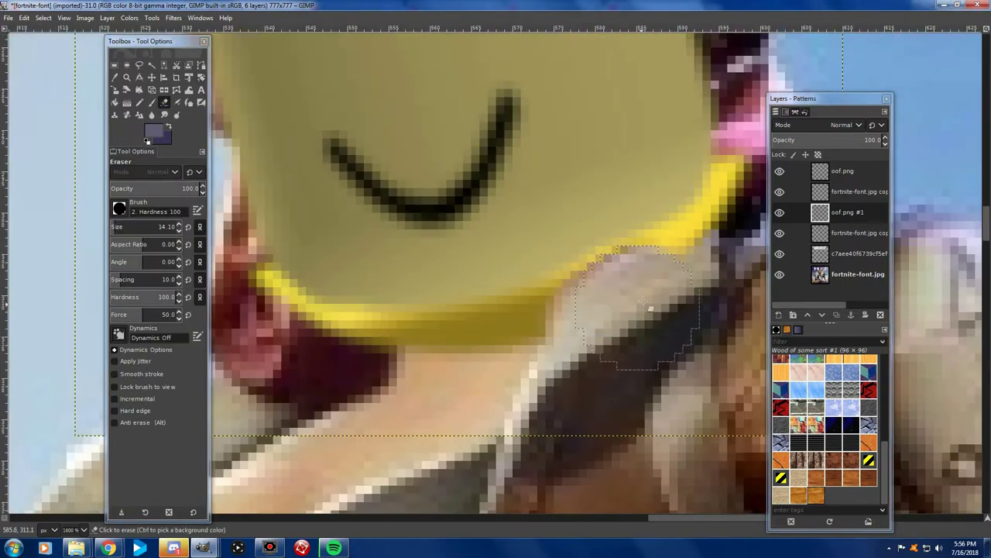
mouse_move(714, 295)
left_mouse_down()
mouse_move(310, 380)
mouse_move(250, 317)
mouse_move(436, 376)
mouse_move(656, 302)
left_mouse_up()
scroll(380, 327, "down", 2)
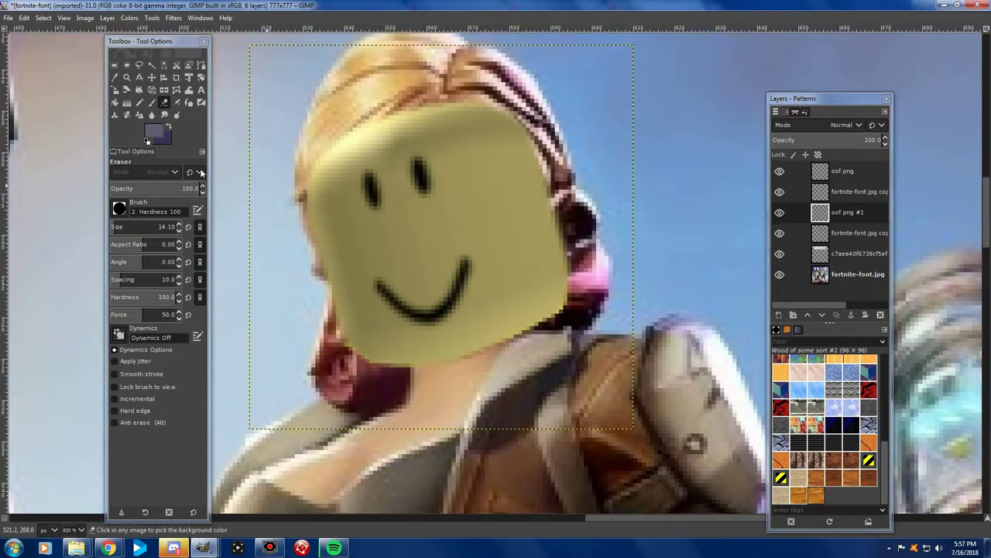
left_click(114, 102)
left_click(301, 127)
key("ctrl+z")
Shrink the oof head a little more and reposition it over her face
left_click(114, 89)
left_click_drag(612, 407, 576, 364)
left_click(945, 102)
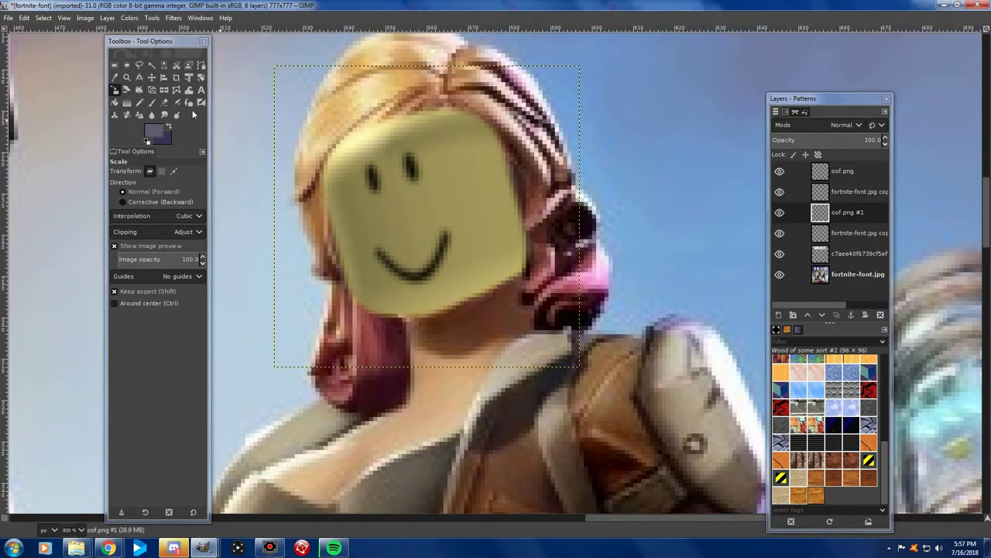
left_click(434, 217)
left_click(951, 103)
key("m")
left_click_drag(434, 217, 474, 236)
Shrink the oof head again from its lower-left corner
scroll(538, 256, "down", 3)
scroll(527, 224, "up", 4)
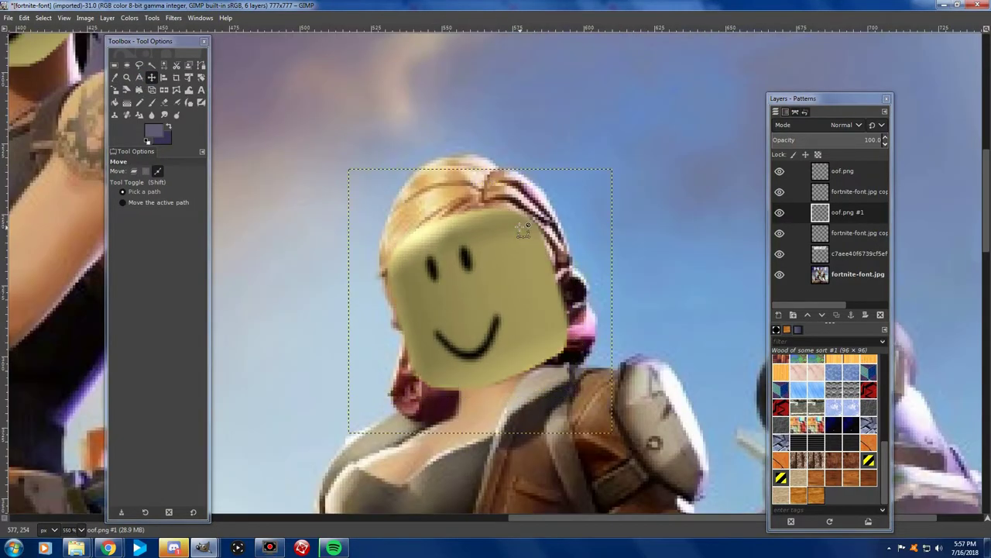
scroll(246, 169, "right", 2)
key("shift+s")
left_click(311, 434)
left_click_drag(312, 434, 356, 368)
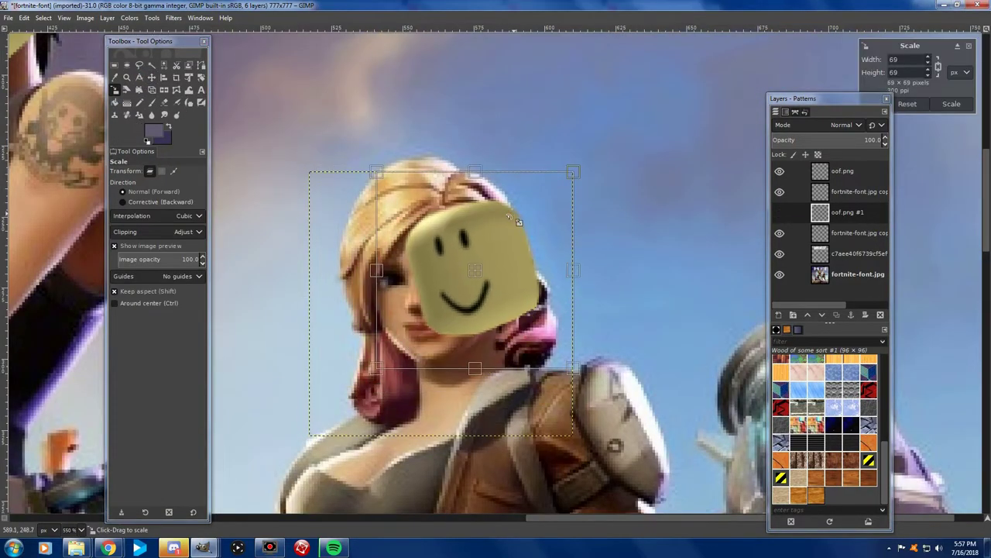
left_click(951, 103)
Free-select the blonde character's face beneath the hidden oof head, then make the background artwork layer active
left_click(779, 212)
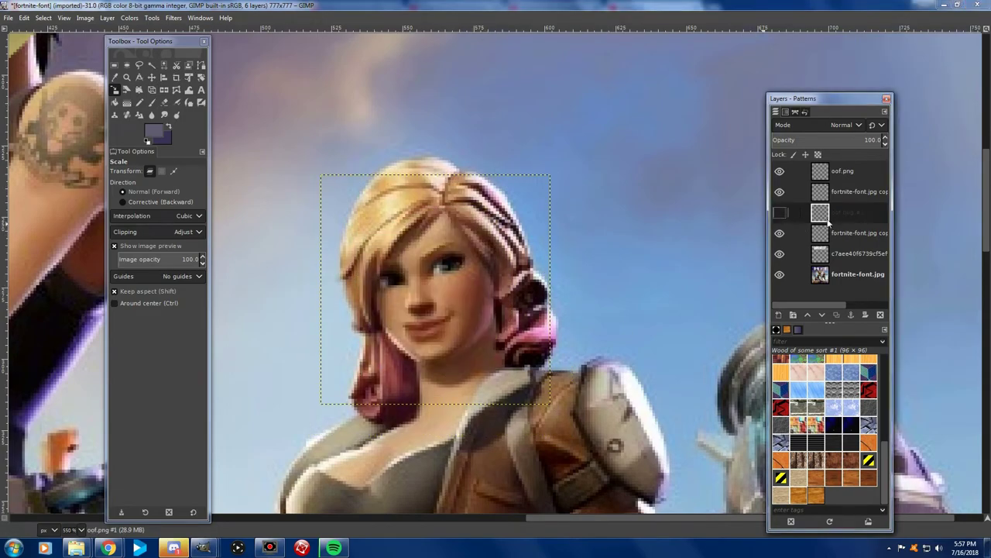
scroll(280, 120, "up", 2)
left_click(139, 66)
mouse_move(411, 360)
left_mouse_down()
mouse_move(409, 263)
mouse_move(438, 198)
mouse_move(537, 126)
left_mouse_up()
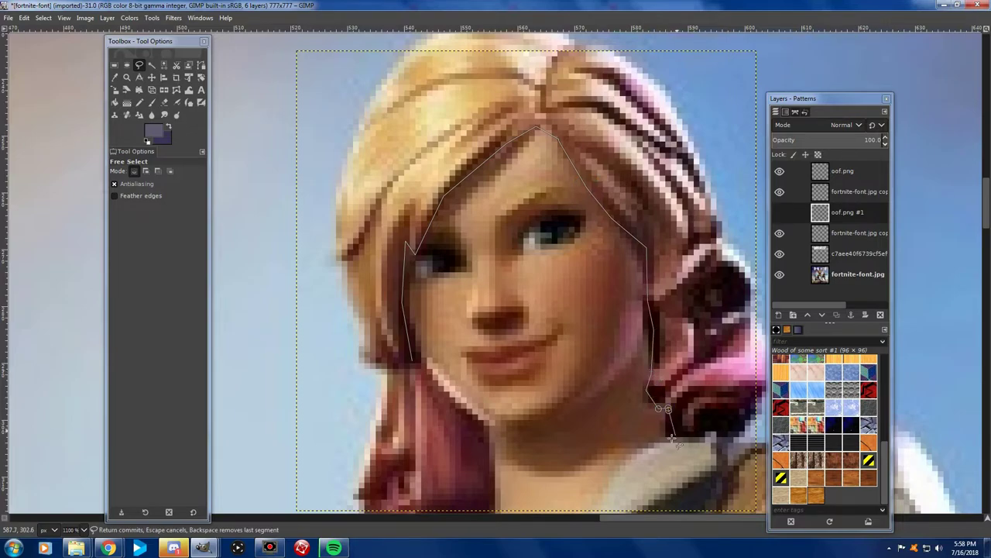
scroll(657, 381, "down", 3)
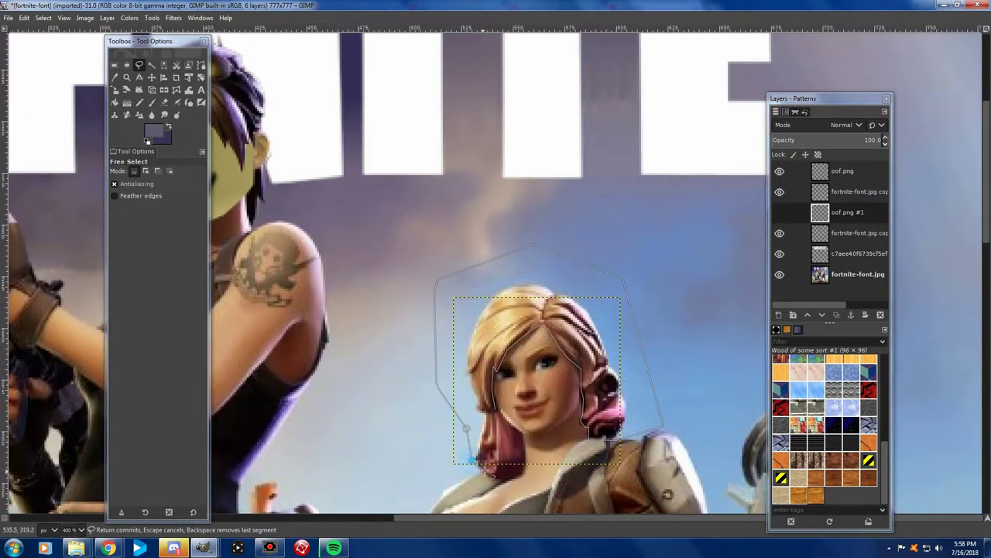
scroll(533, 474, "up", 2)
key("Return")
key("m")
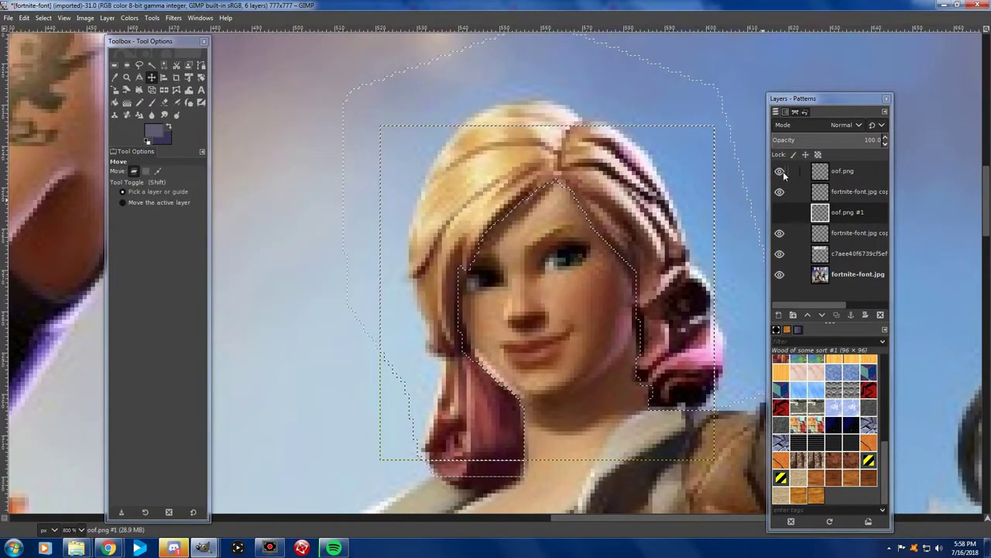
left_click(779, 213)
left_click(763, 293)
scroll(405, 259, "down", 2)
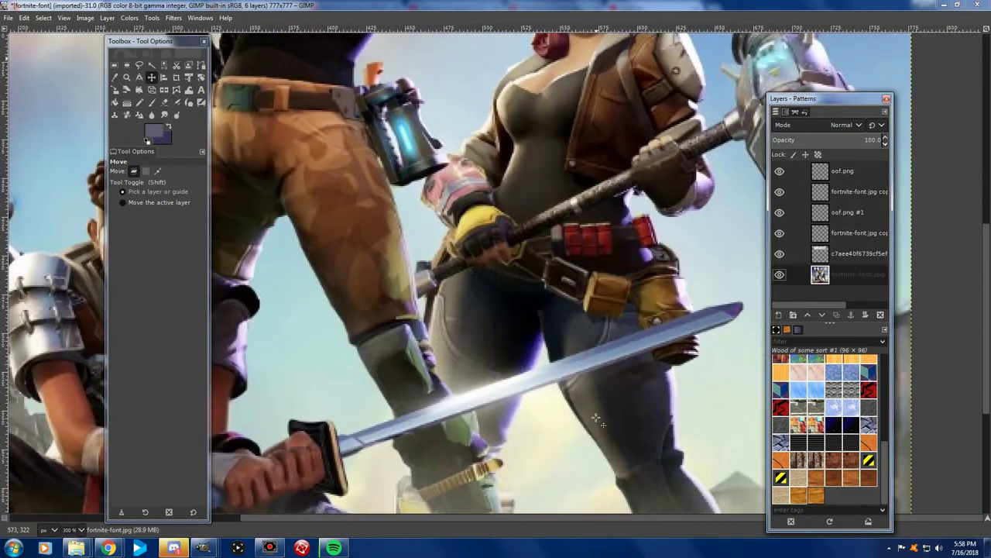
Add oof.png as a third layer and scale it to 87×87 over the crouching character's face
scroll(405, 258, "up", 3)
scroll(409, 260, "up", 1)
key("ctrl+alt+o")
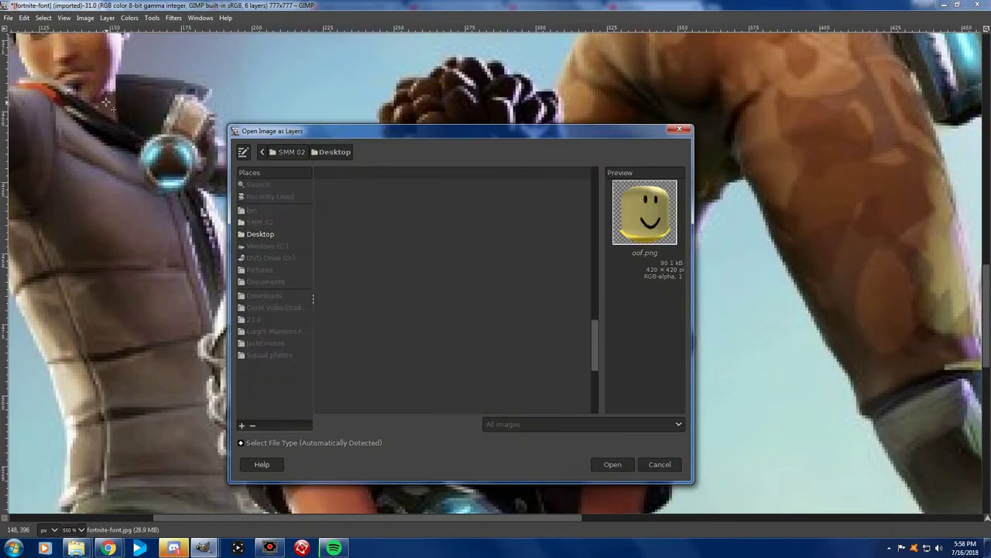
key("Return")
scroll(496, 279, "down", 3)
key("shift+s")
scroll(495, 279, "up", 2)
mouse_move(383, 302)
left_mouse_down()
mouse_move(265, 411)
mouse_move(358, 350)
left_mouse_up()
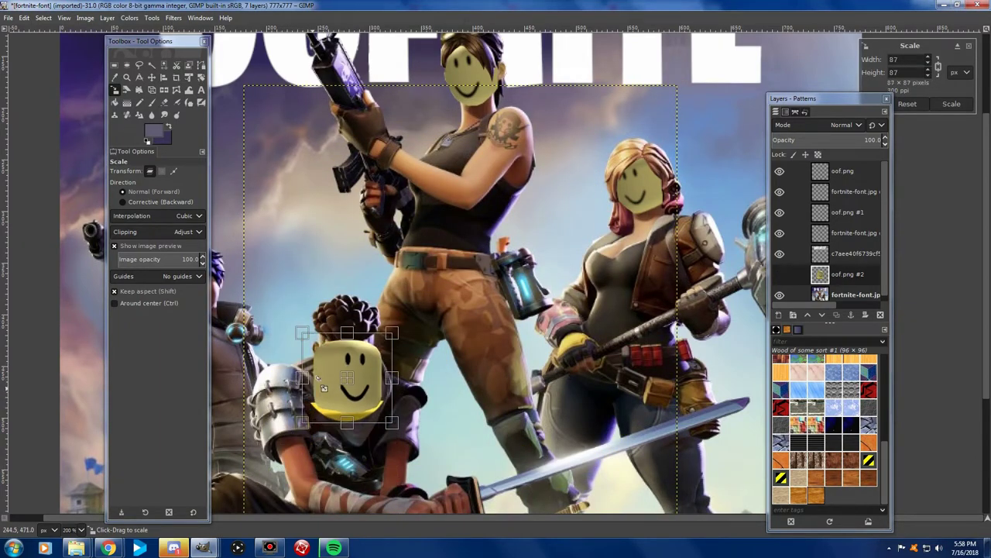
key("Return")
Erase the third oof head's yellow band, then bring up the Hue-Chroma adjustment
scroll(295, 433, "up", 2)
scroll(294, 433, "up", 3)
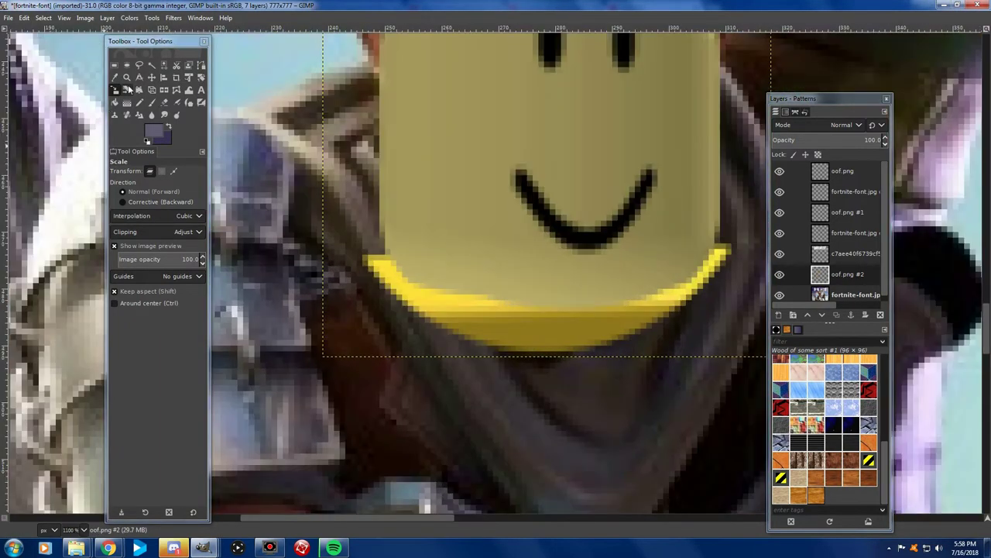
left_click(164, 102)
mouse_move(372, 267)
left_mouse_down()
mouse_move(571, 361)
mouse_move(740, 263)
left_mouse_up()
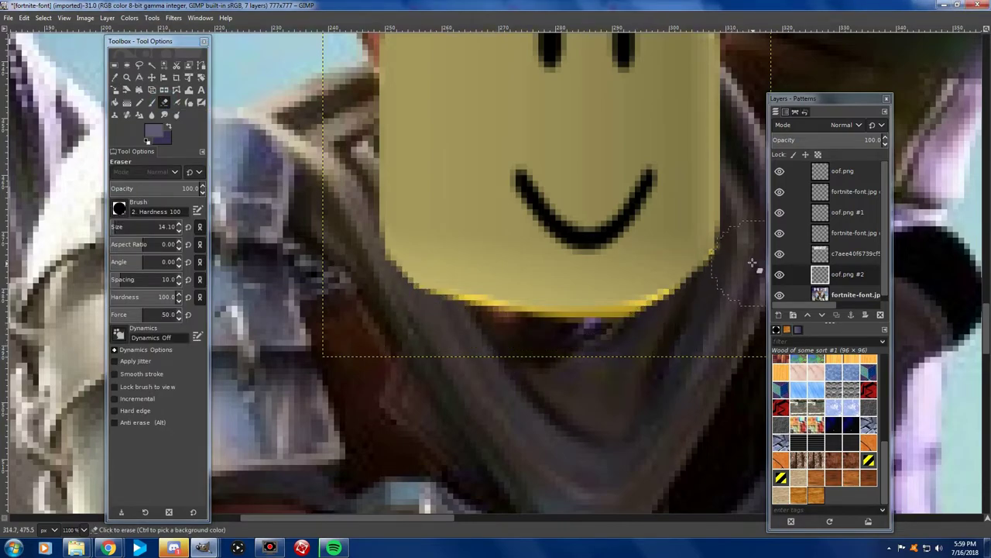
left_click_drag(622, 354, 475, 342)
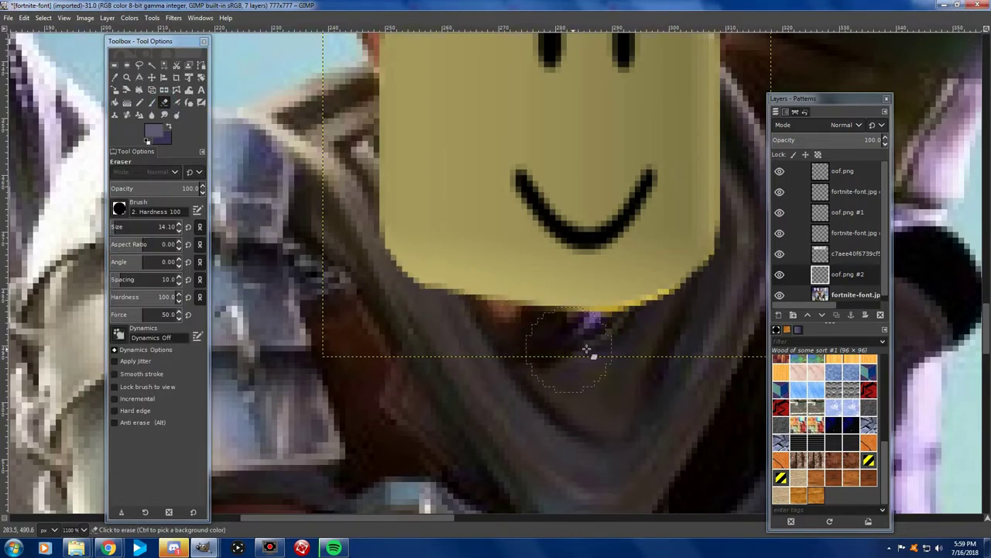
scroll(672, 332, "up", 3)
left_click(129, 18)
left_click(155, 48)
key("Tab")
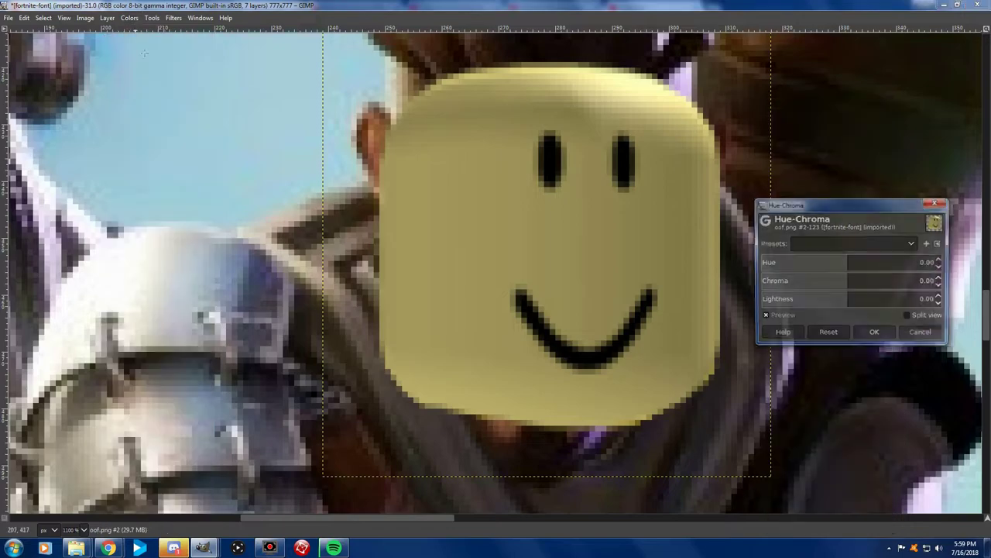
Shift the oof face colour to a darker brown skin tone
left_click_drag(805, 264, 829, 263)
left_click_drag(842, 300, 817, 300)
left_click(844, 281)
left_click_drag(829, 264, 826, 263)
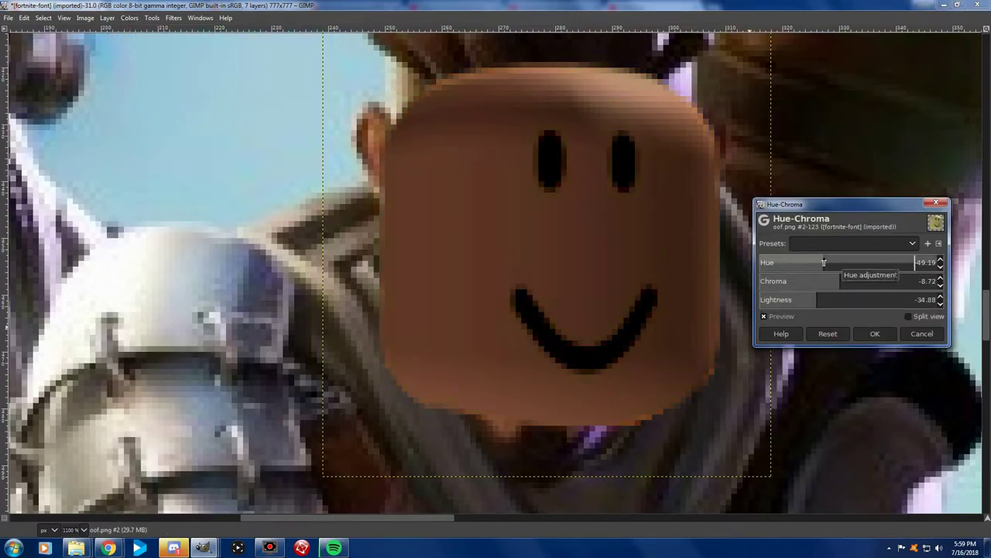
mouse_move(818, 299)
left_mouse_down()
mouse_move(795, 288)
mouse_move(827, 300)
left_mouse_up()
key("Return")
key("Tab")
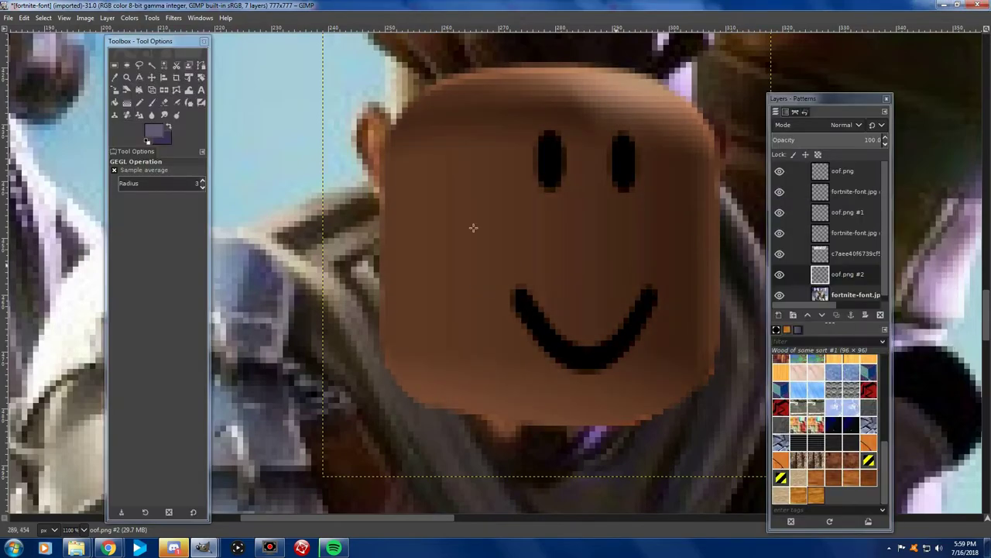
Outline along his hairline and move the oof face up and left onto his face
left_click(779, 274)
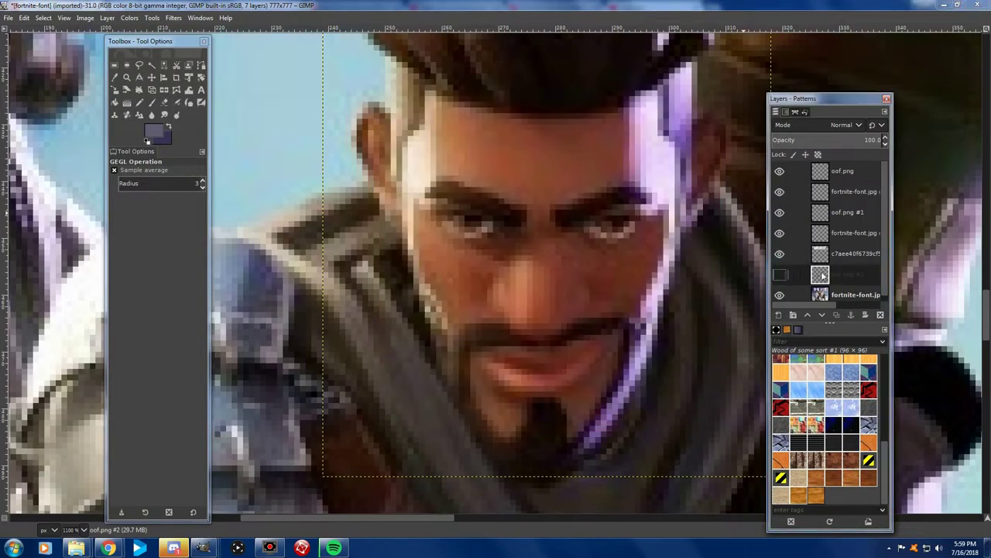
left_click(139, 65)
scroll(396, 233, "up", 2)
left_click(396, 186)
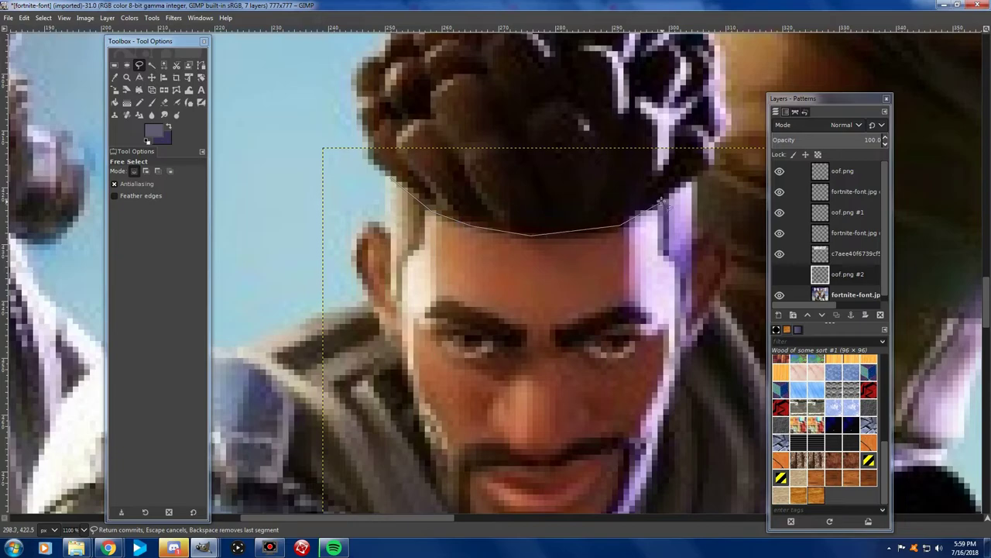
left_click(745, 101)
left_click(334, 132)
key("Return")
key("m")
left_click(779, 274)
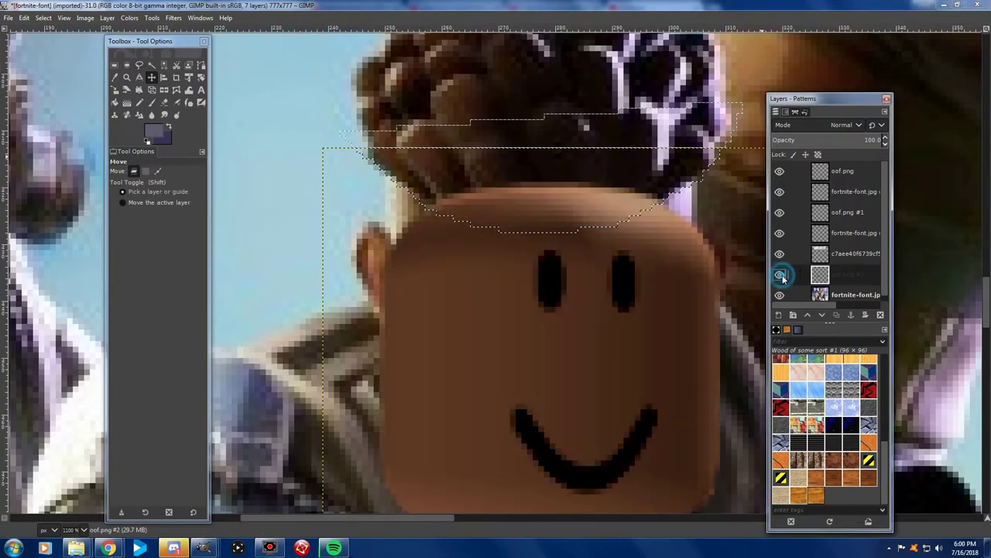
mouse_move(483, 354)
left_mouse_down()
mouse_move(519, 354)
mouse_move(516, 362)
left_mouse_up()
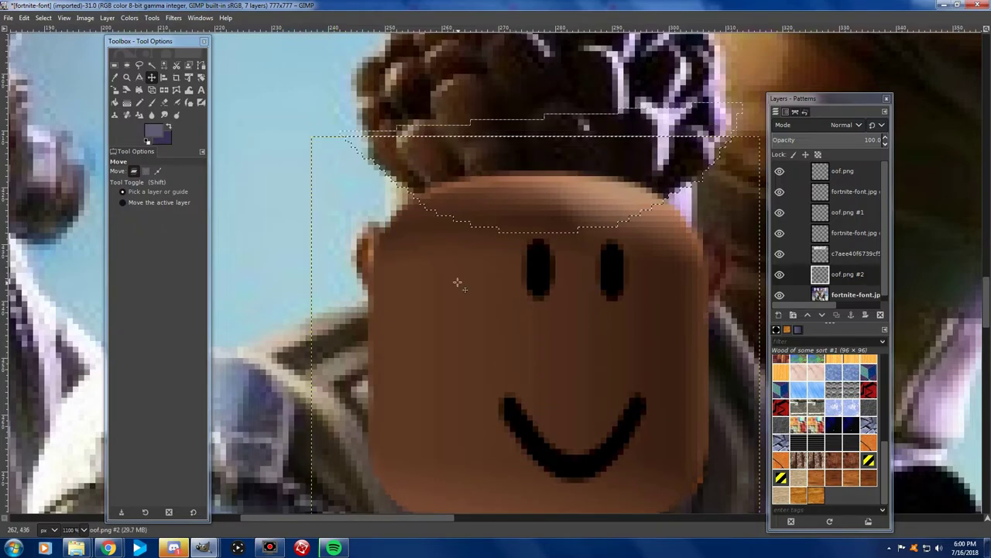
Trace a freehand selection around the crouching character's face outline
scroll(457, 284, "down", 3)
left_click(779, 274)
key("f")
left_click(450, 303)
scroll(418, 263, "up", 2)
scroll(395, 184, "up", 2)
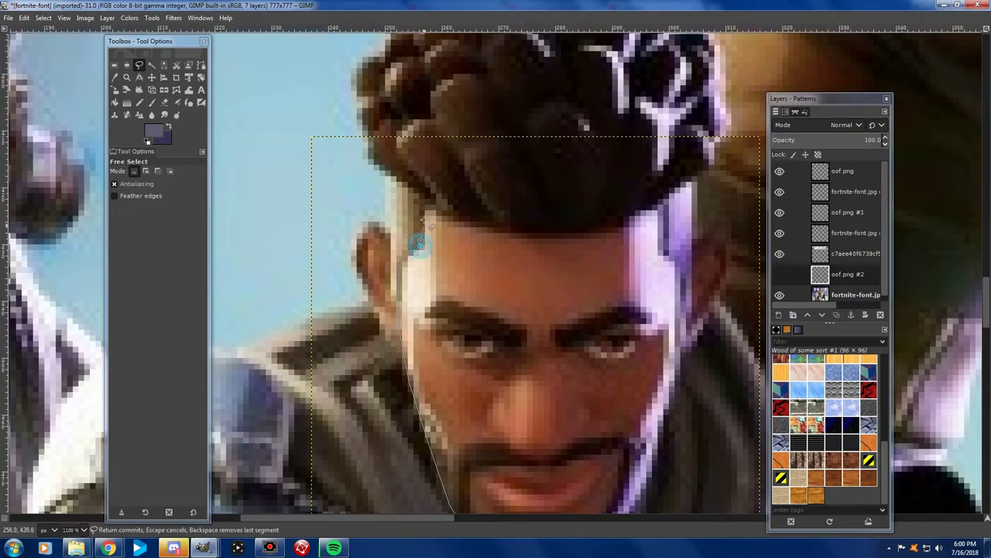
scroll(671, 410, "down", 3)
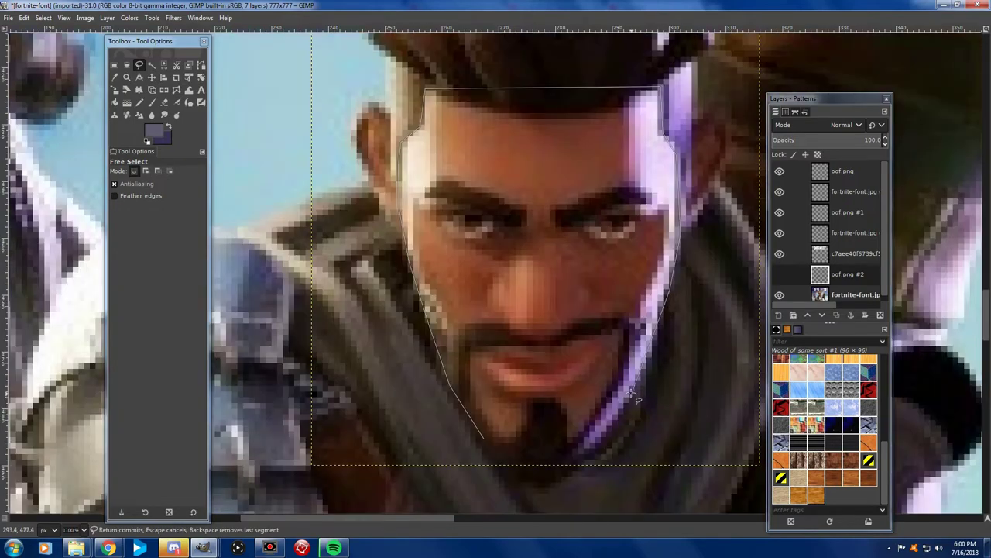
left_click(536, 401)
Delete the oof head outside his face outline and clear the selection
key("m")
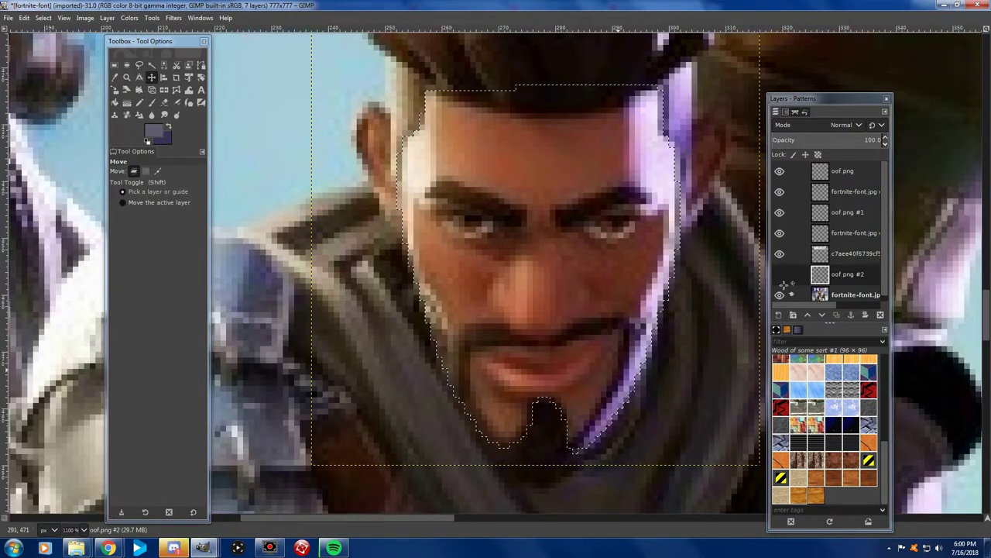
left_click(779, 274)
left_click(780, 274)
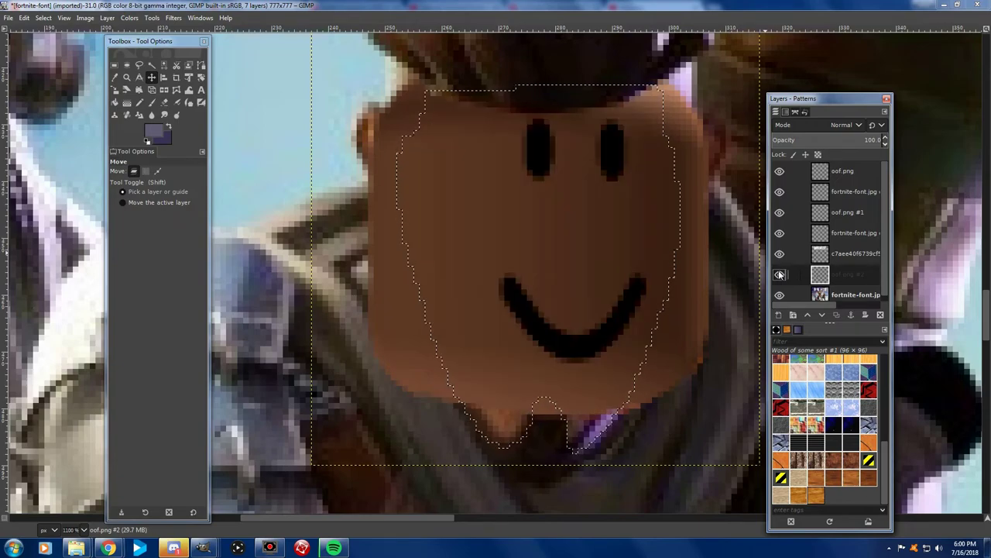
key("ctrl+i")
key("Delete")
key("ctrl+shift+a")
Select the areas around and beside his chin so his dark beard shows
left_click(504, 436)
left_click(471, 404)
left_click(533, 403)
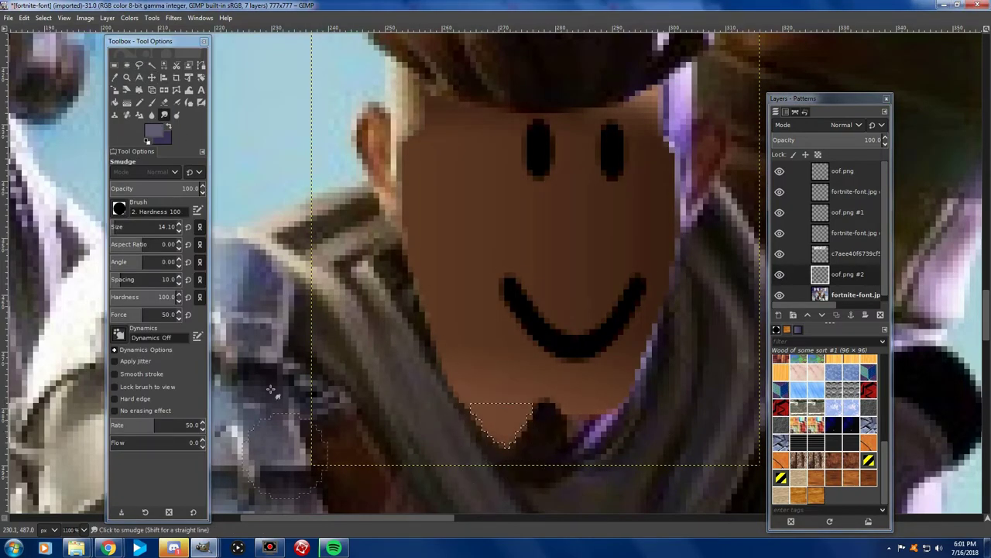
key("f")
left_click(566, 418)
left_click(568, 447)
left_click(579, 455)
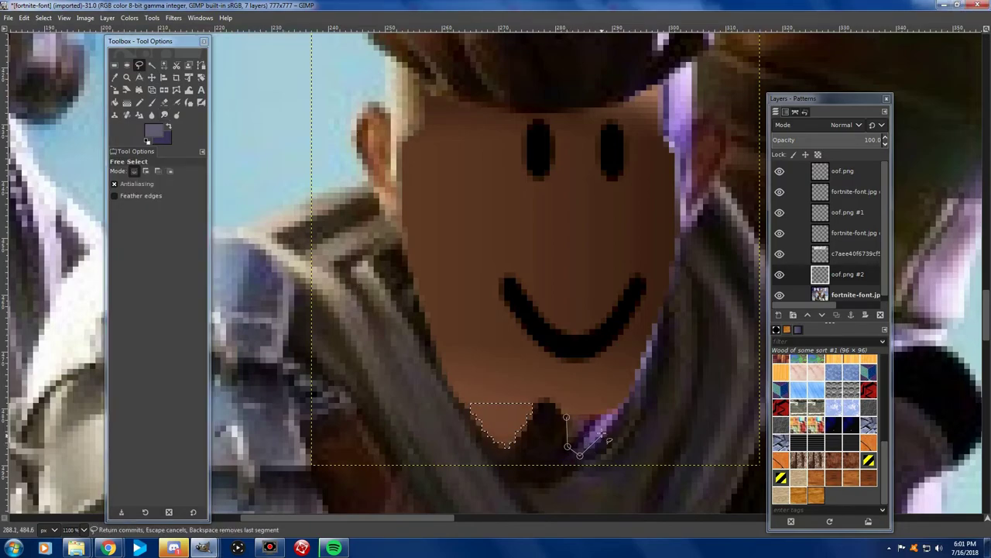
left_click(621, 406)
left_click(153, 197)
key("Return")
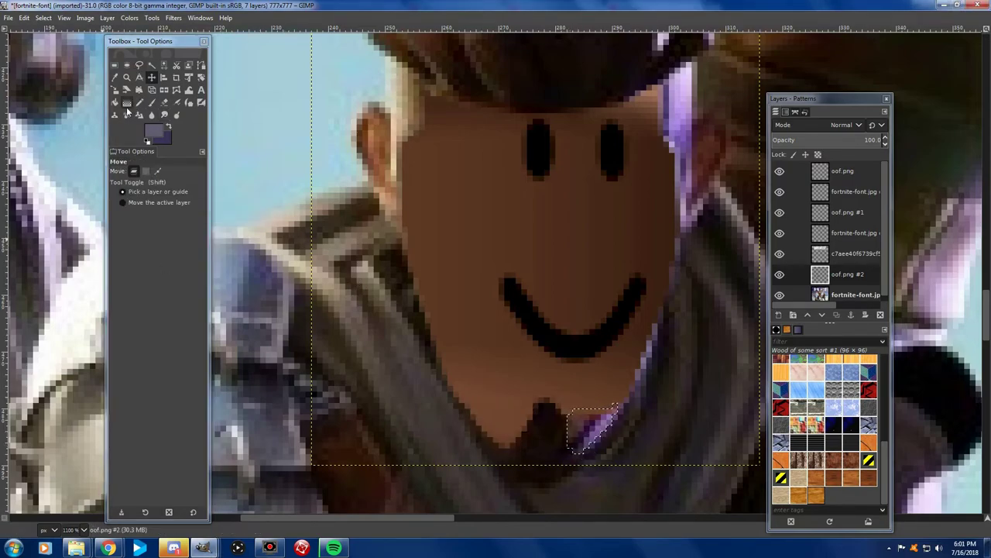
Pick the Smudge tool and try a sparkle effect from the Light and Shadow filters
key("s")
left_click(129, 17)
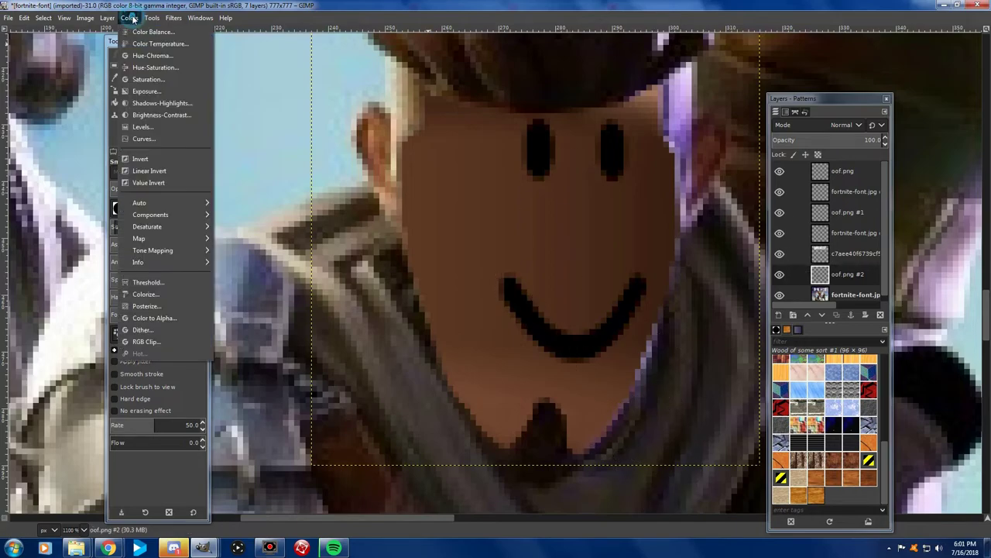
left_click(324, 170)
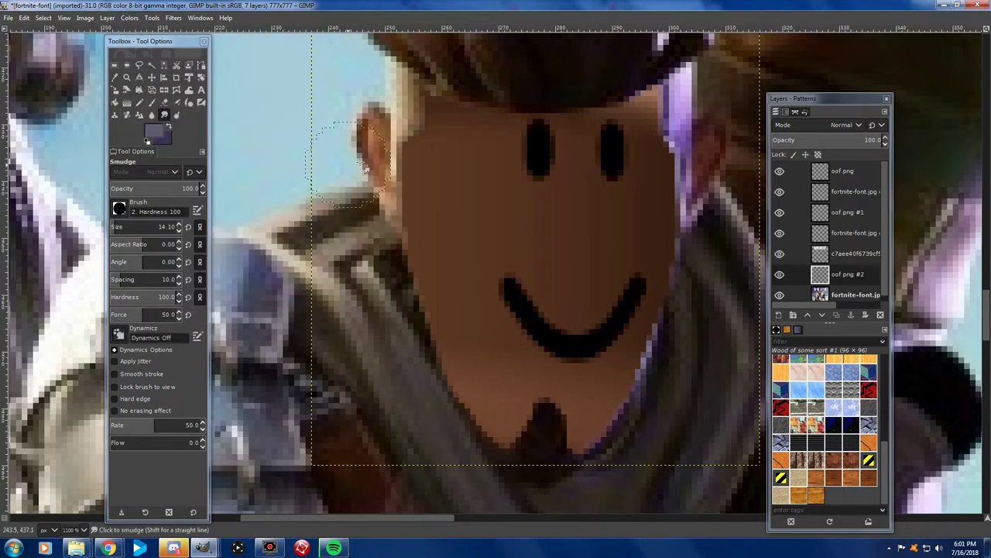
left_click(571, 411)
left_click(174, 17)
left_click(331, 159)
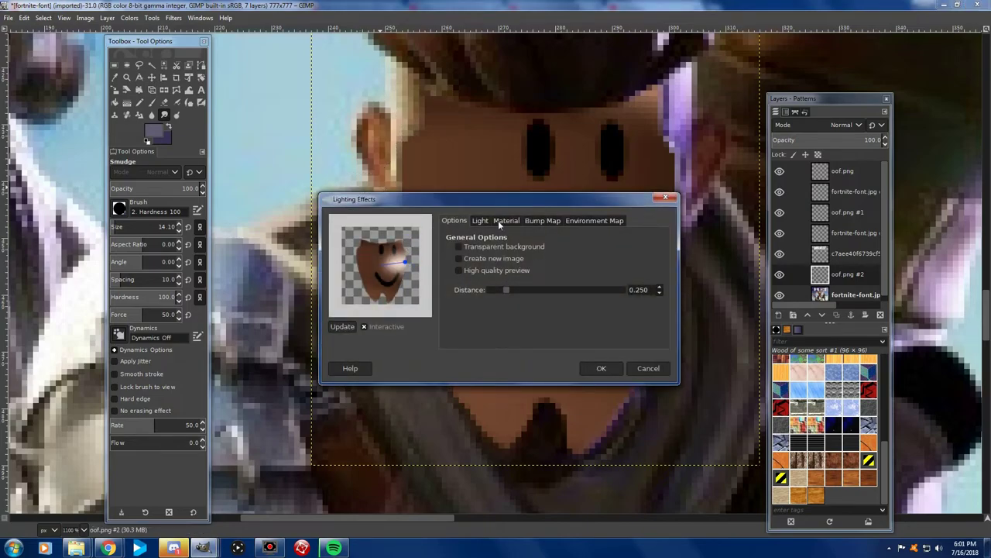
left_click(481, 221)
left_click(499, 248)
left_click(477, 310)
left_click_drag(411, 256, 400, 253)
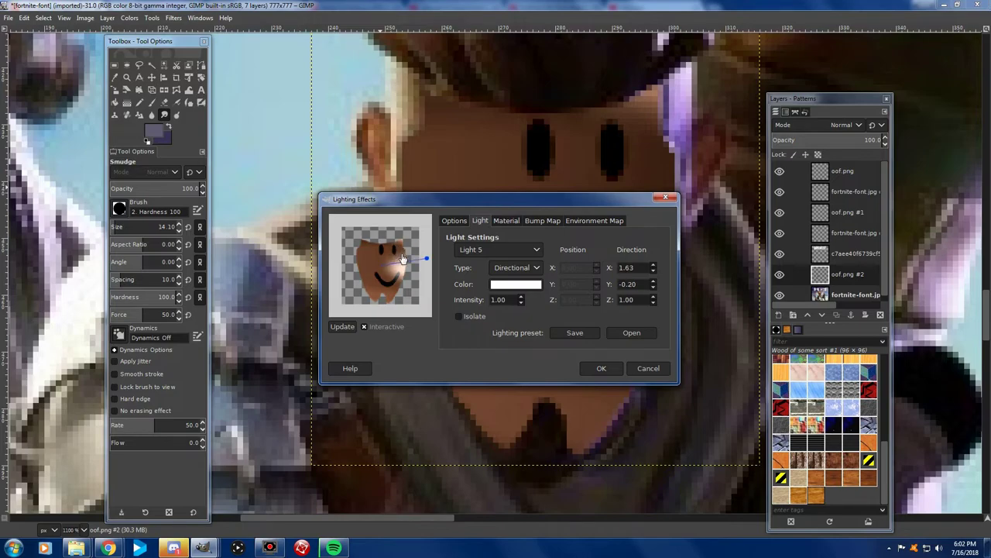
left_click(508, 284)
mouse_move(488, 279)
left_mouse_down()
mouse_move(482, 260)
mouse_move(516, 227)
mouse_move(503, 251)
left_mouse_up()
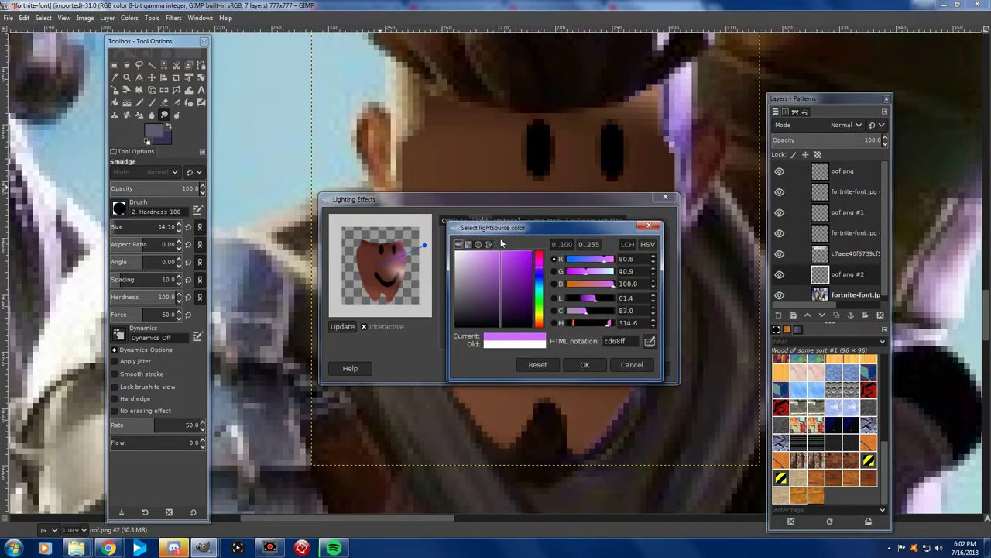
left_click_drag(419, 249, 394, 263)
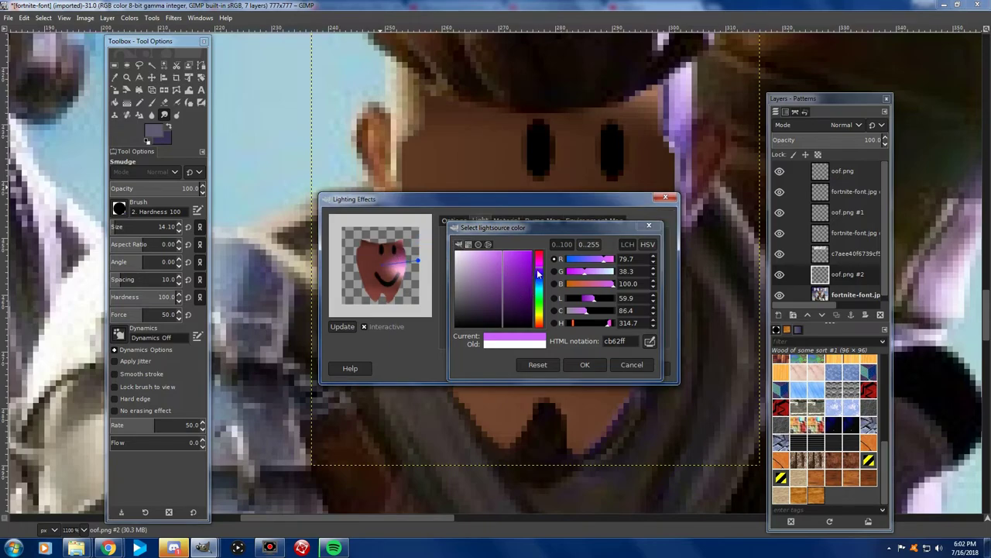
left_click_drag(538, 275, 538, 258)
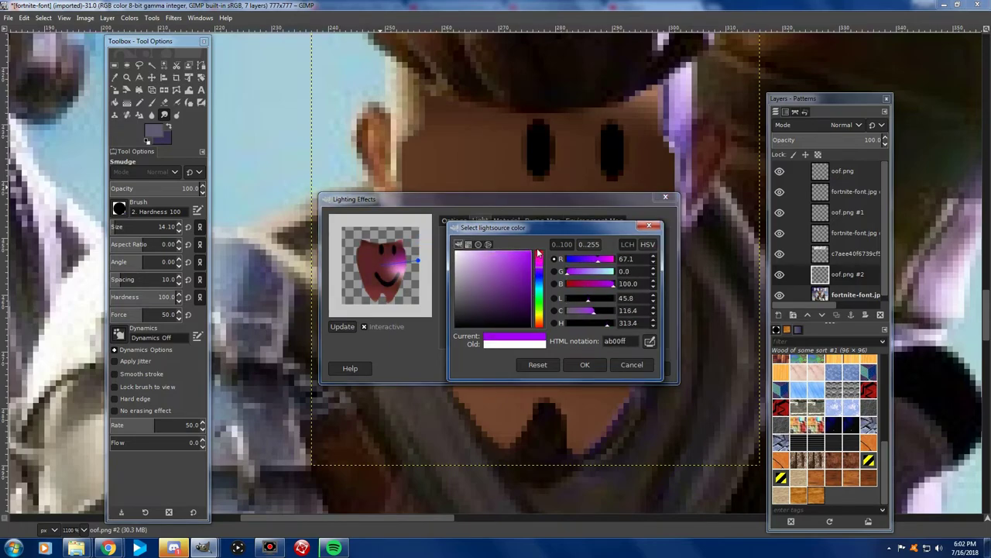
left_click_drag(422, 266, 388, 261)
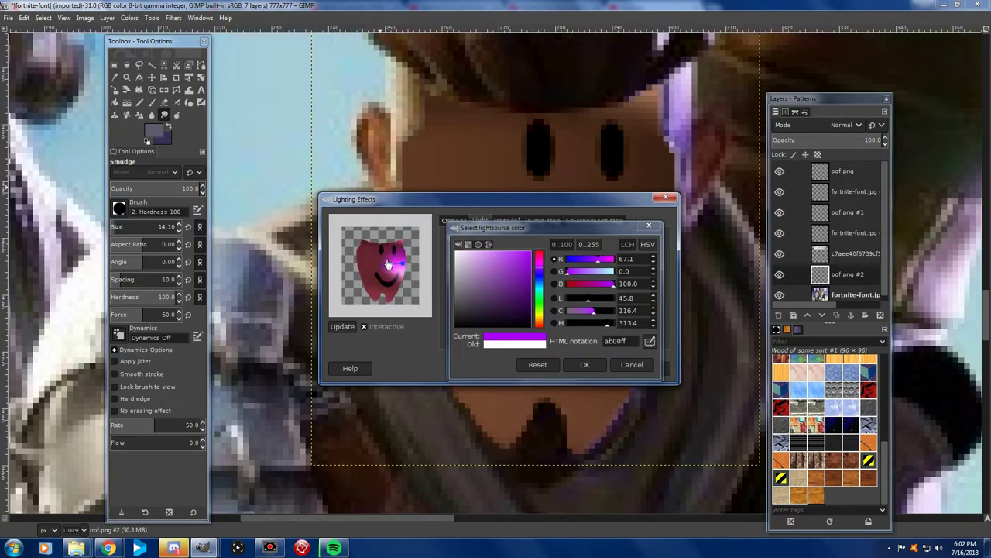
left_click(584, 364)
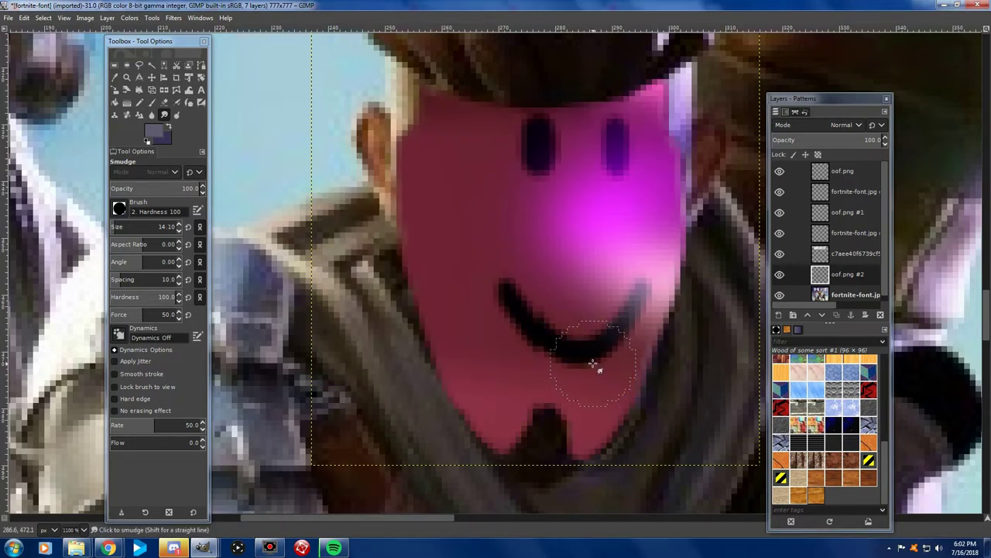
key("ctrl+z")
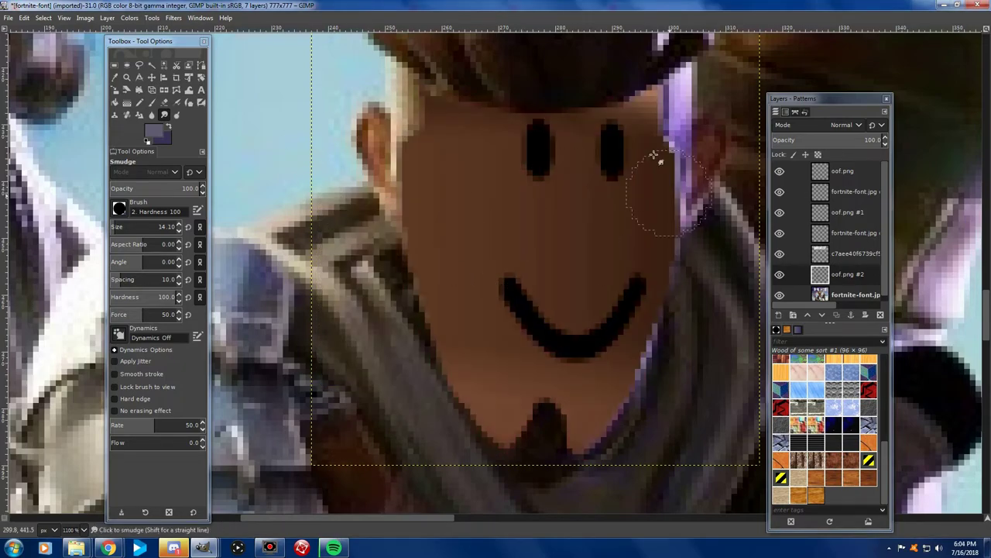
right_click(825, 275)
key("Escape")
scroll(495, 271, "down", 5)
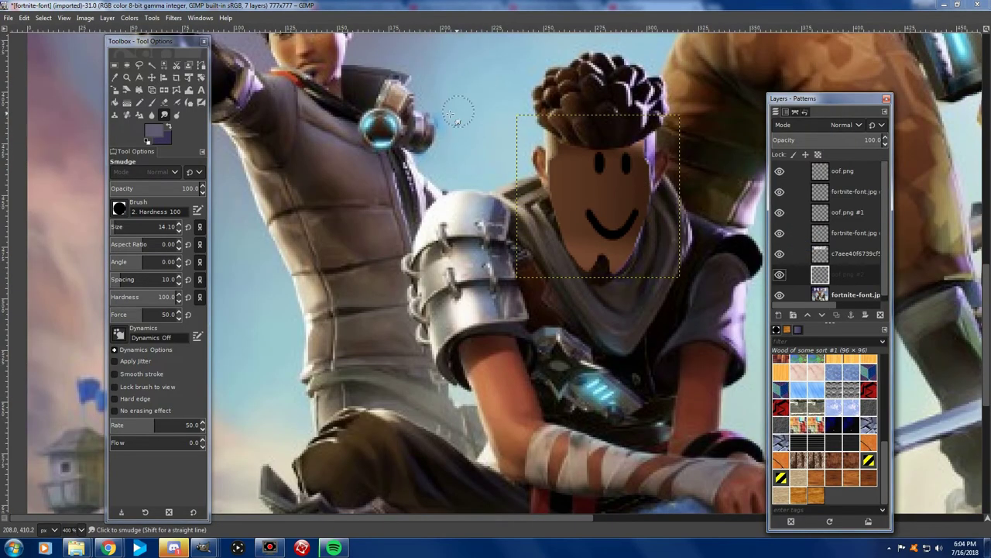
Import oof.png as a new layer via File > Open as Layers
scroll(233, 193, "up", 3)
left_click(8, 17)
left_click(35, 67)
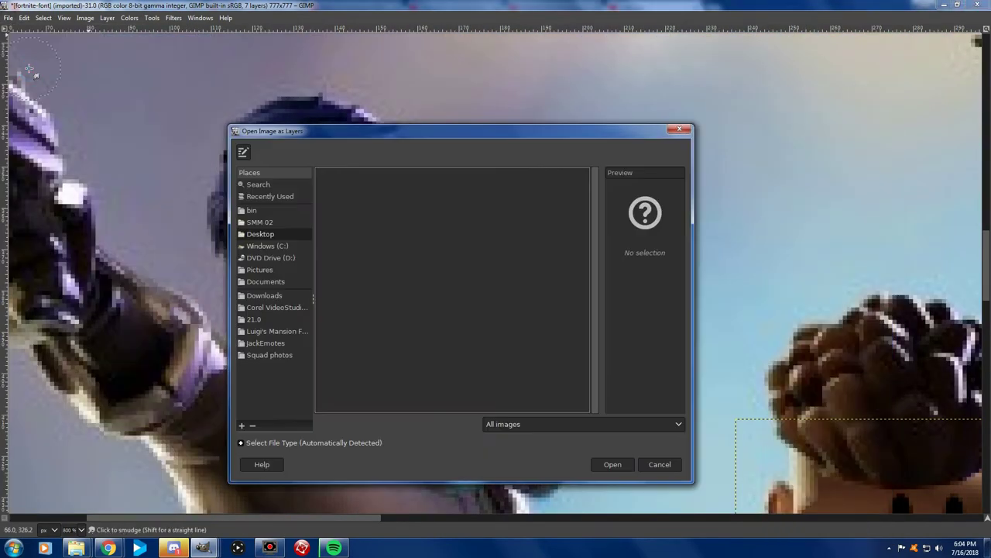
key("Return")
Scale the new oof head to 53 px and place it on the left gunman's face
scroll(300, 210, "down", 5)
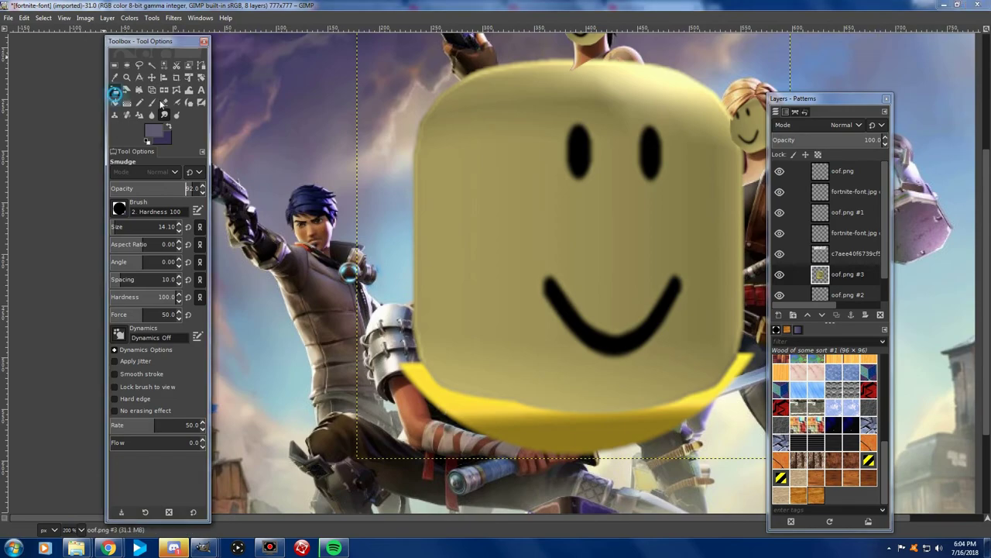
key("shift+s")
left_click(300, 210)
scroll(349, 310, "up", 2)
mouse_move(372, 364)
left_mouse_down()
mouse_move(293, 211)
mouse_move(281, 252)
left_mouse_up()
scroll(278, 330, "up", 3)
left_click_drag(278, 329, 626, 313)
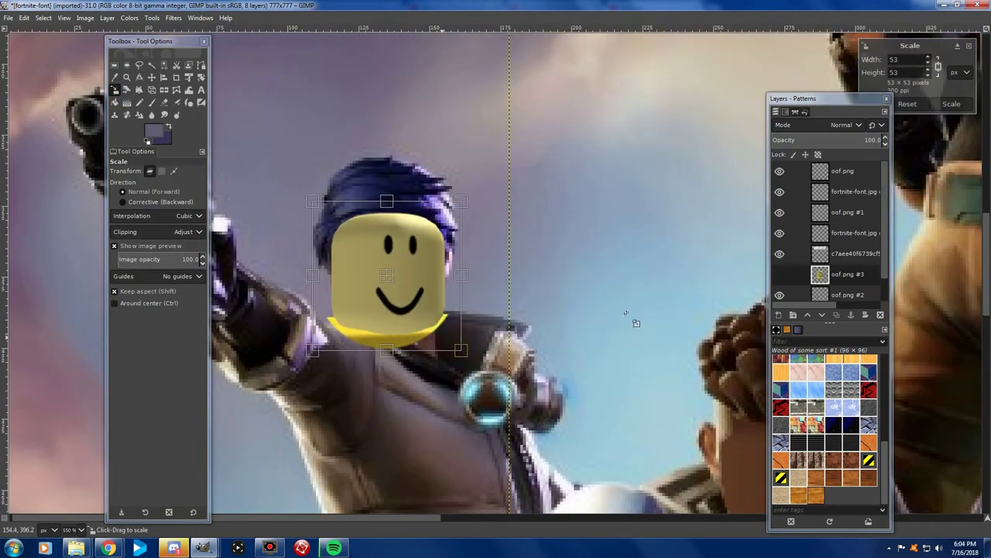
left_click(954, 103)
left_click(200, 76)
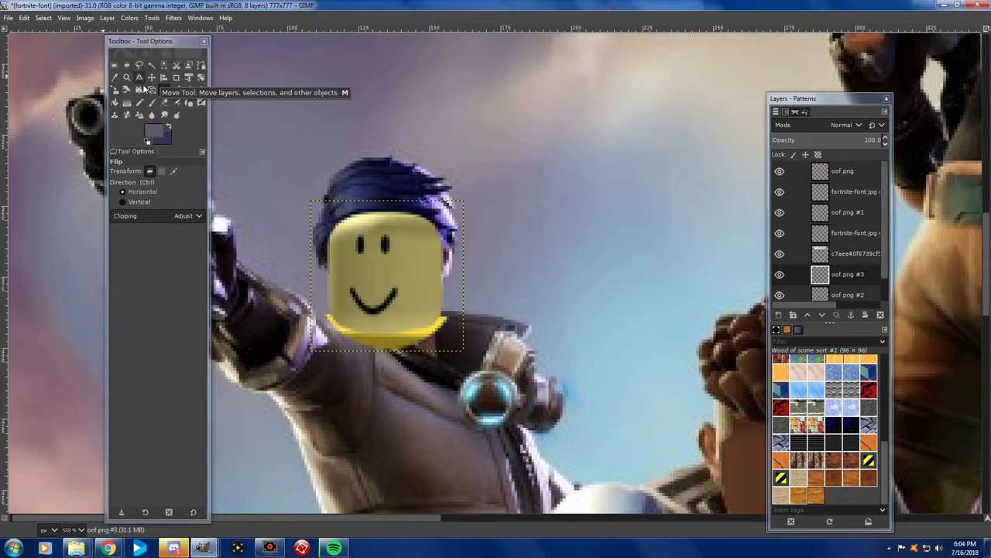
mouse_move(370, 235)
left_mouse_down()
mouse_move(360, 240)
mouse_move(371, 234)
left_mouse_up()
key("Return")
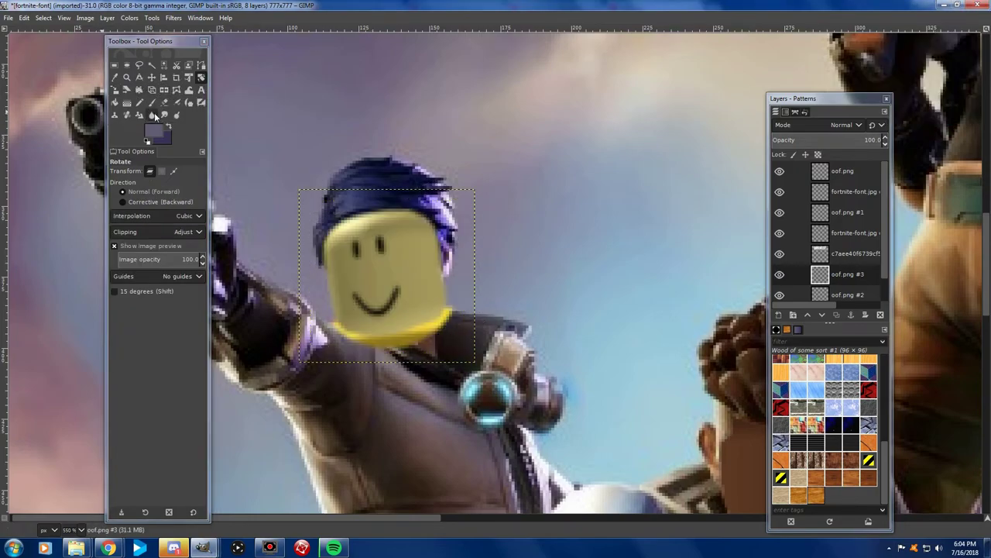
Hide the new head layer and start a Free Select outline along the gunman's face
left_click(164, 102)
scroll(402, 348, "up", 1)
scroll(402, 348, "up", 1)
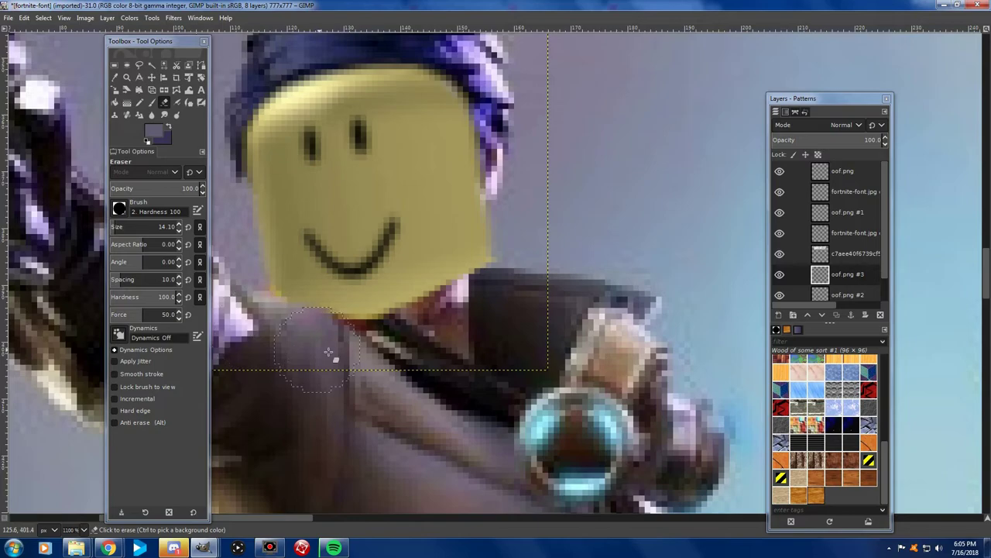
left_click(779, 274)
scroll(263, 110, "up", 1)
key("f")
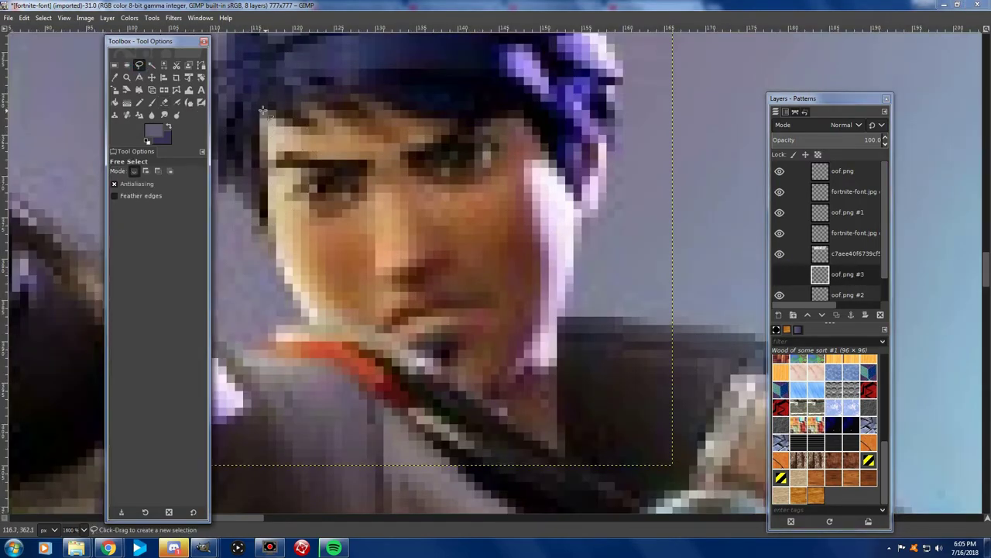
left_click(264, 111)
left_click(427, 105)
left_click(511, 113)
left_click(577, 197)
Finish and close the face outline, removing one misplaced point
scroll(629, 227, "down", 1)
scroll(630, 227, "down", 1)
scroll(630, 226, "up", 1)
left_click(363, 44)
left_click(333, 135)
left_click(372, 231)
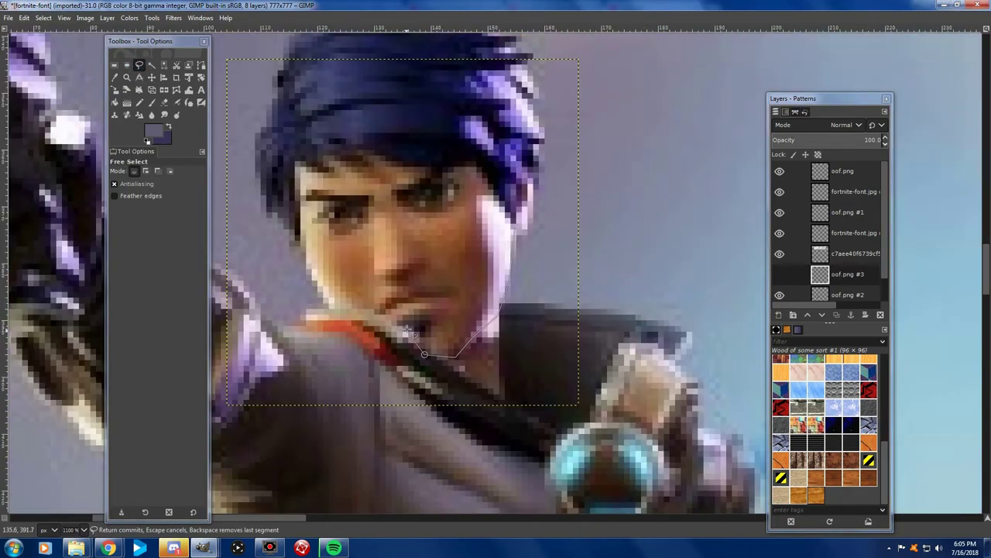
key("BackSpace")
left_click(436, 160)
Erase the oof.png #3 head outside the face outline and clear the selection
left_click(511, 227)
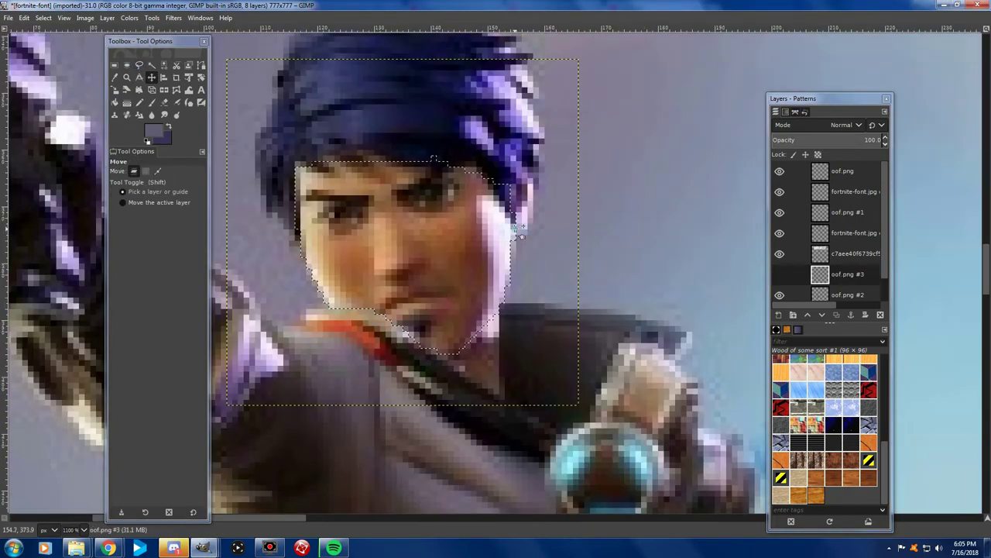
key("Return")
key("m")
left_click(780, 275)
key("Delete")
key("ctrl+shift+a")
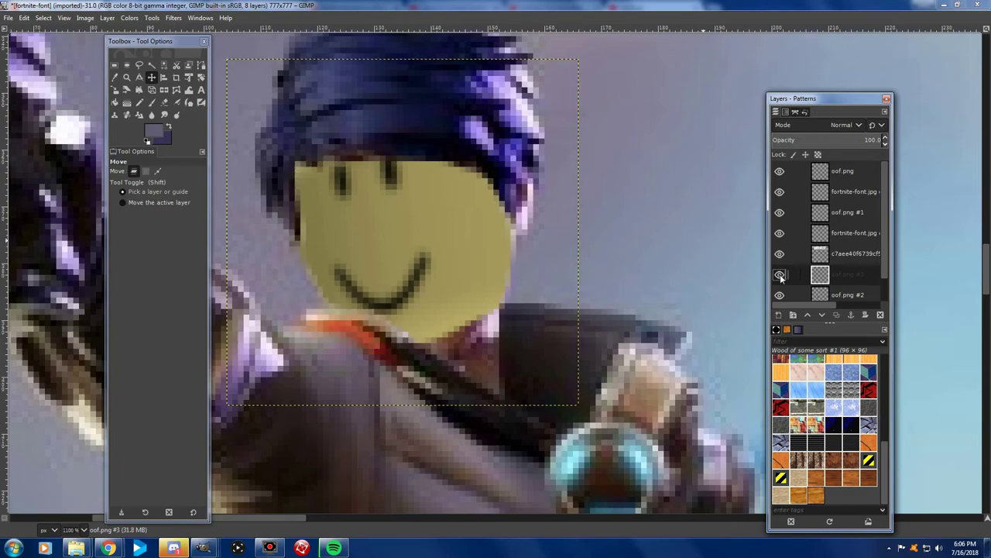
scroll(623, 247, "down", 3)
scroll(623, 247, "down", 2)
scroll(623, 246, "down", 4)
scroll(519, 297, "up", 1)
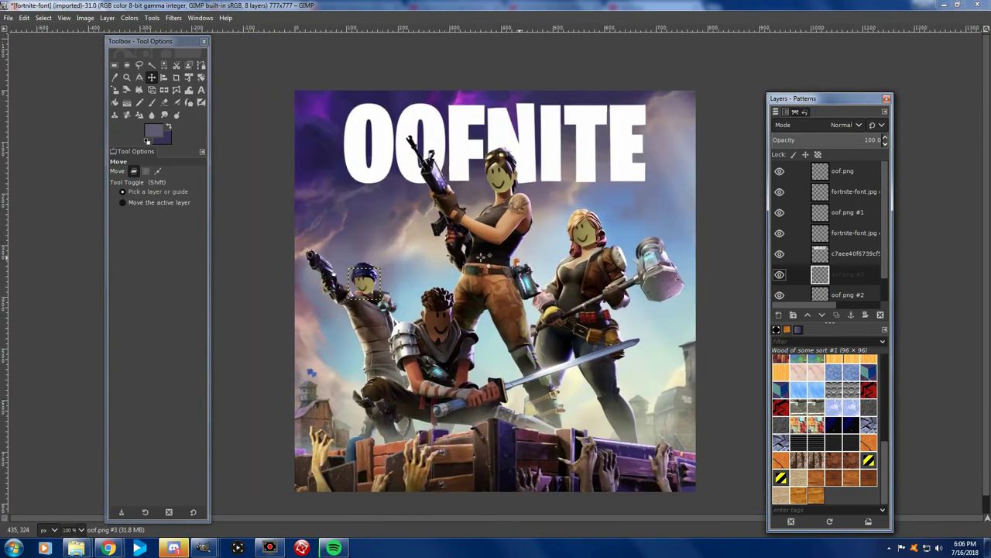
left_click_drag(798, 112, 852, 38)
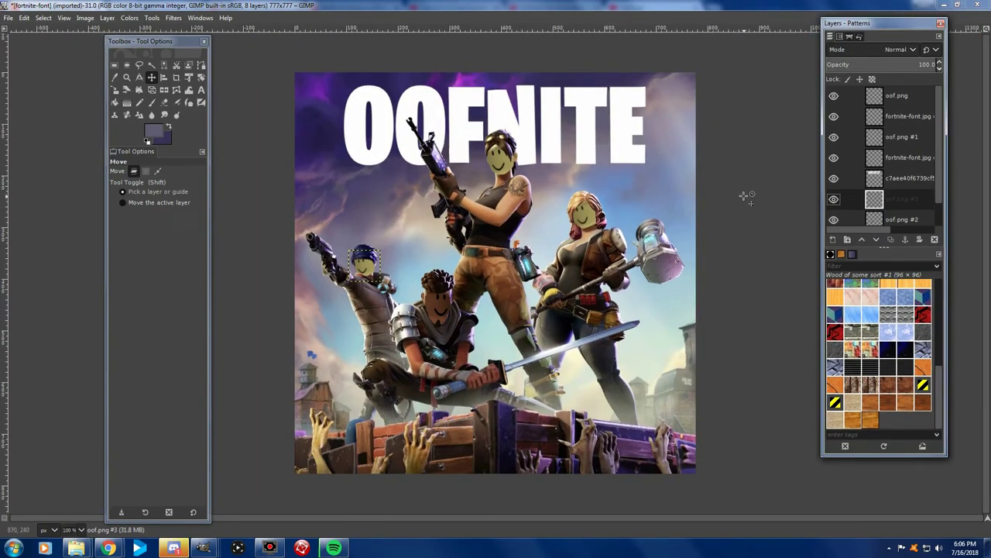